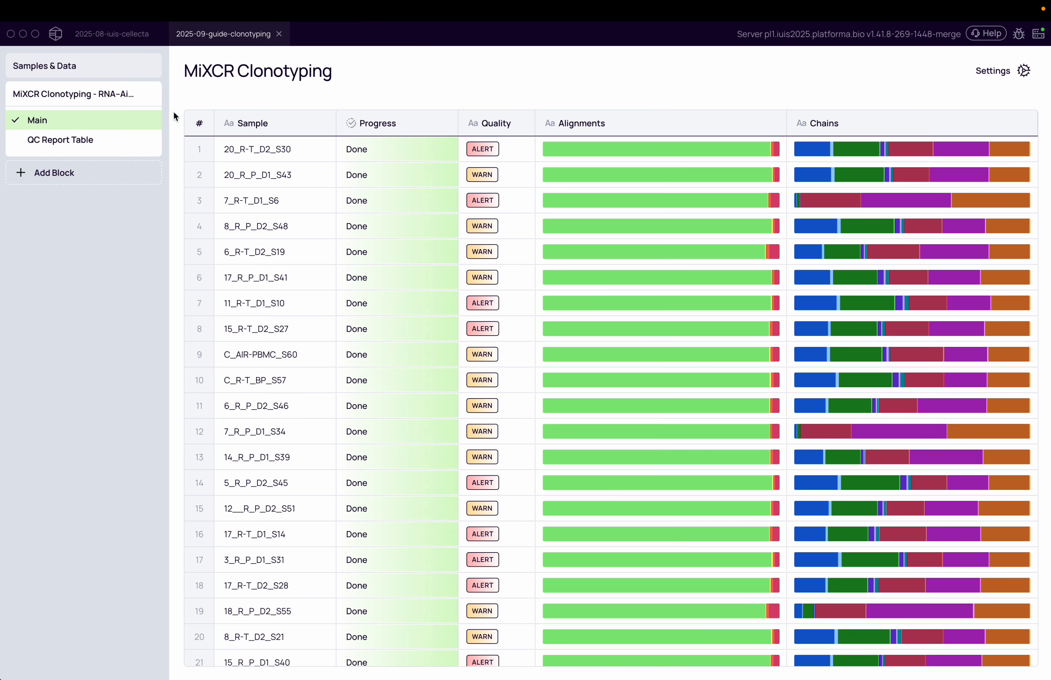
- Find the Repertoire Diversity Analysis block, version 2.0.19 Stable, and add it to the project
left_click(72, 172)
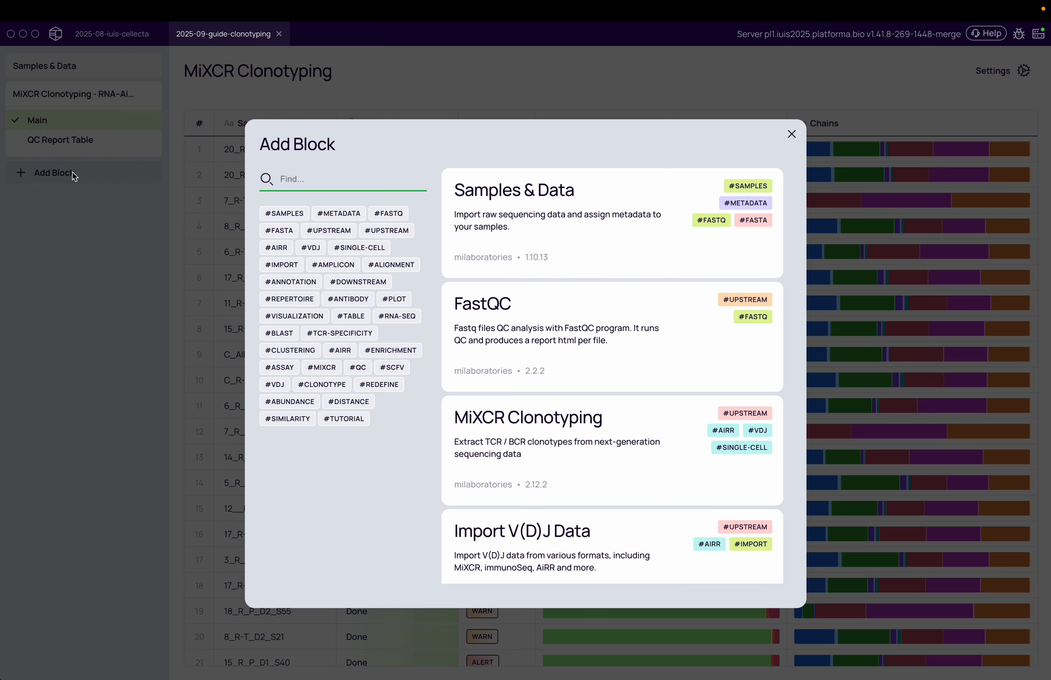
type("diver")
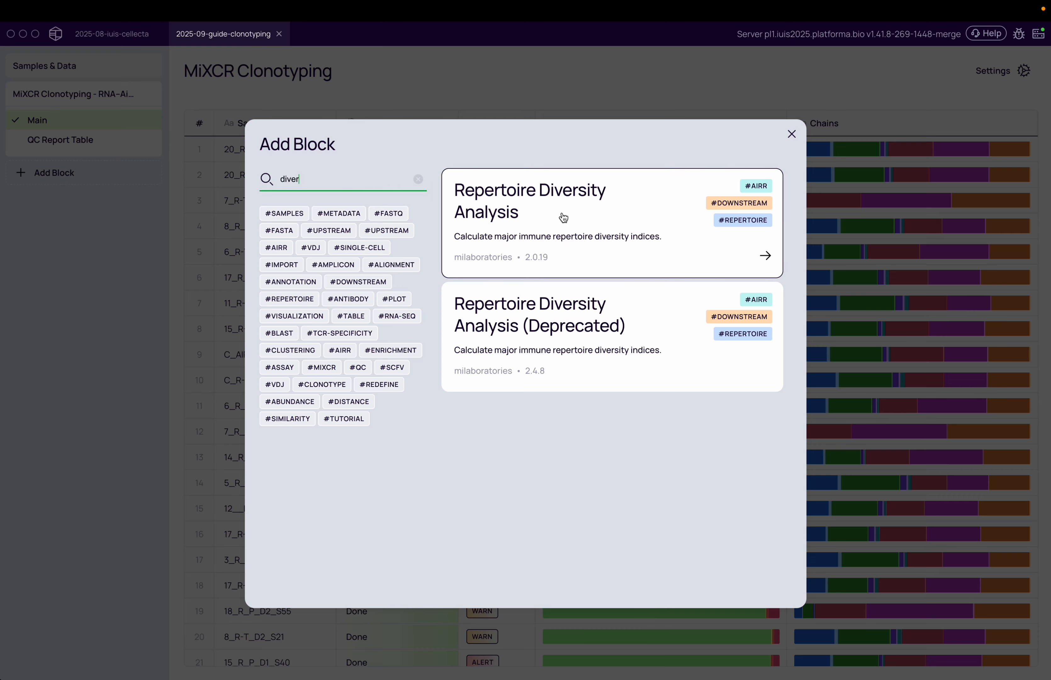
left_click(605, 214)
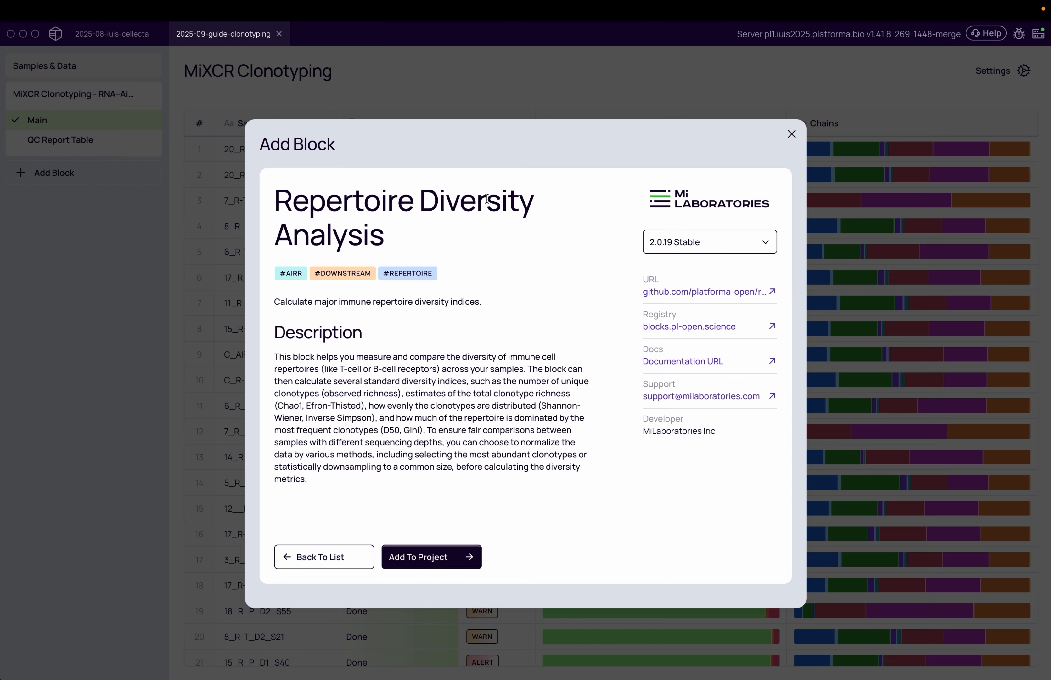
left_click(442, 557)
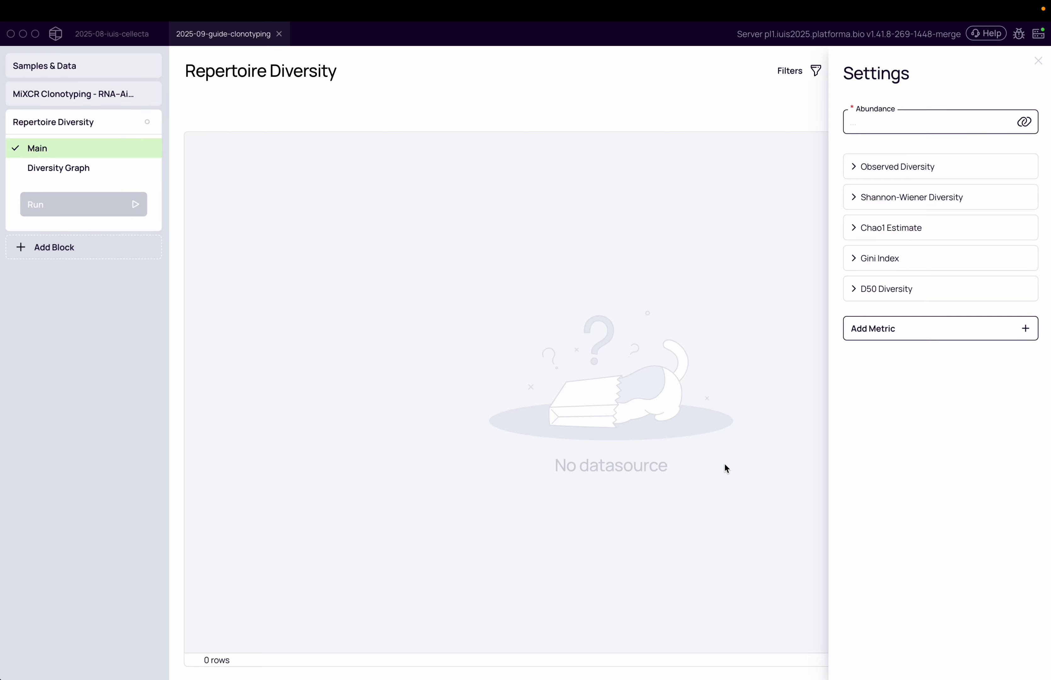
- Examine the new block's Abundance choices and compare them with the receptor options in the MiXCR Clonotyping settings
left_click(953, 126)
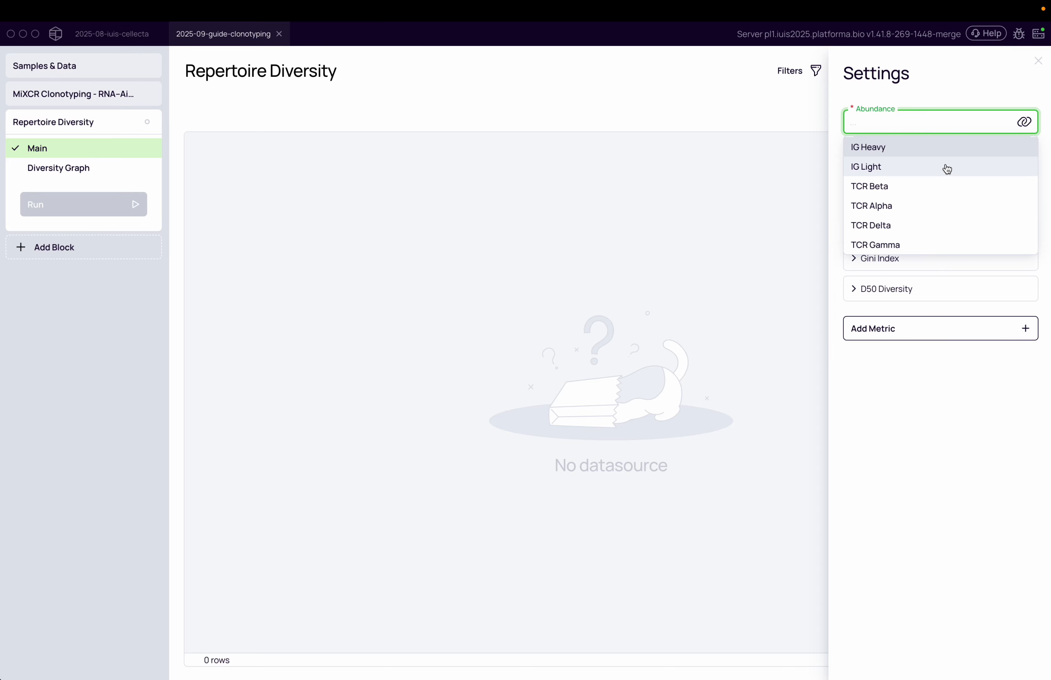
left_click(117, 105)
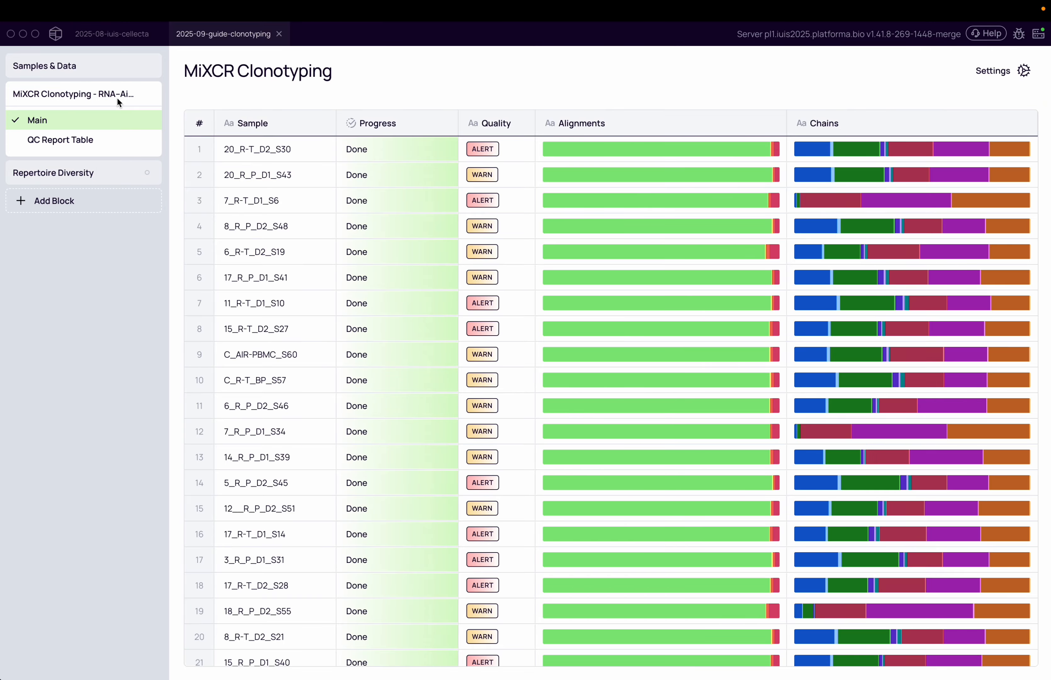
left_click(1007, 70)
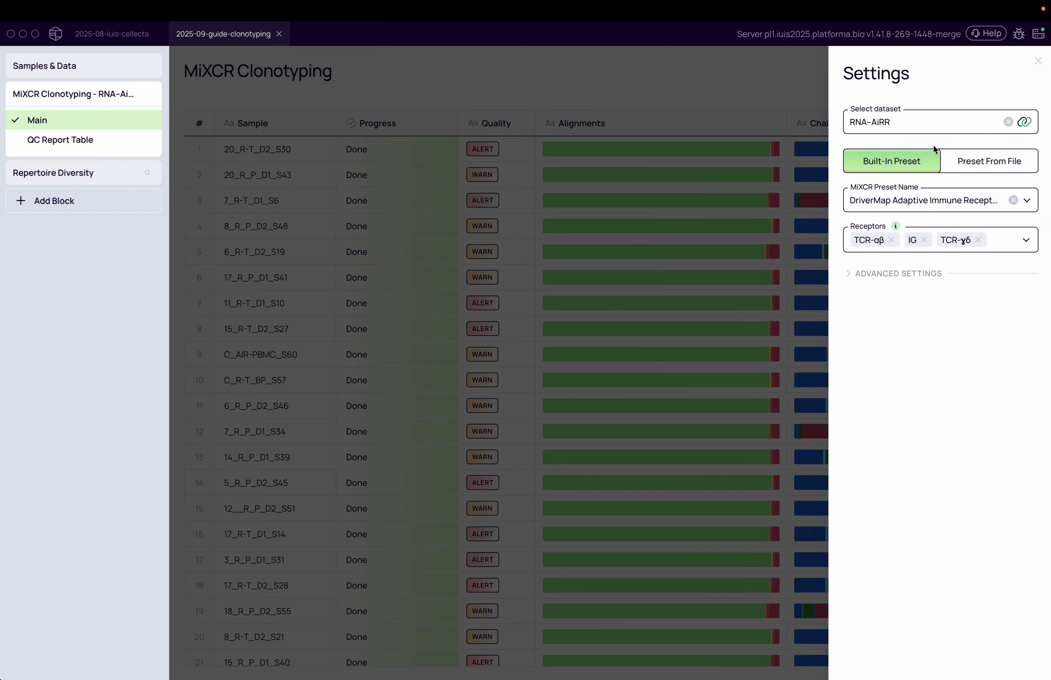
left_click(1023, 245)
left_click(1022, 242)
scroll(970, 325, "down", 3)
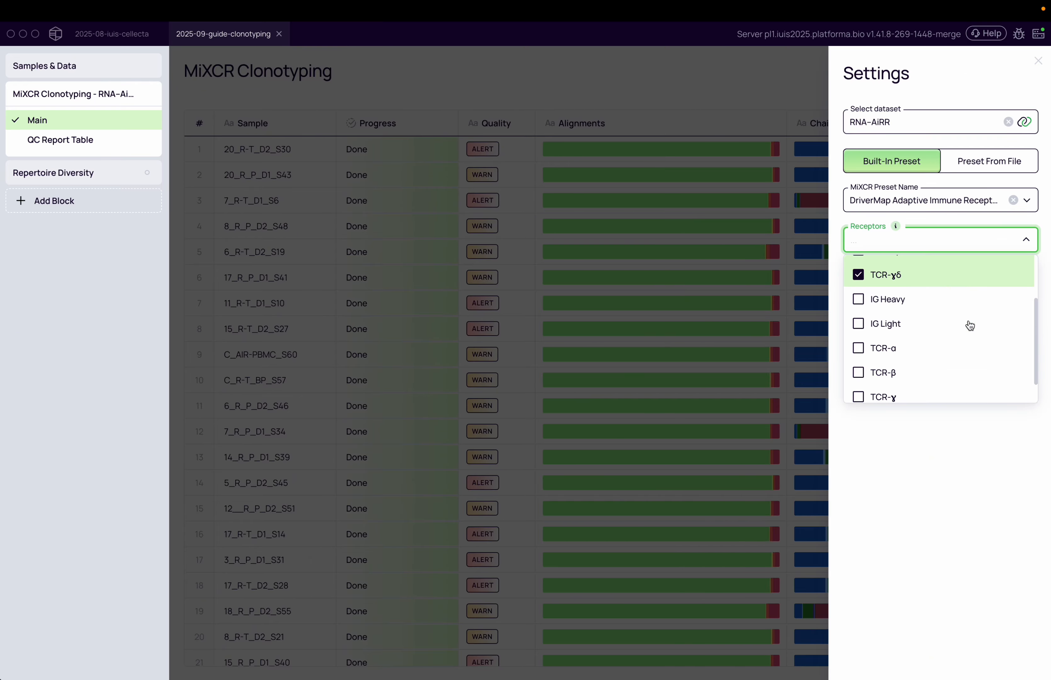
scroll(970, 325, "up", 3)
scroll(970, 325, "down", 3)
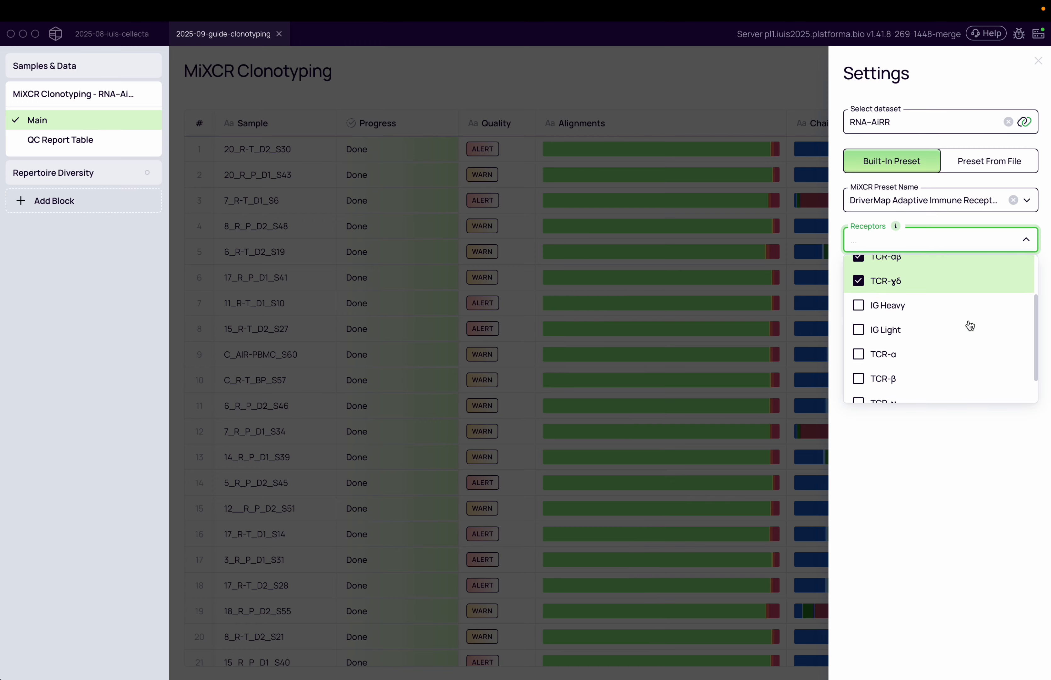
scroll(970, 325, "up", 2)
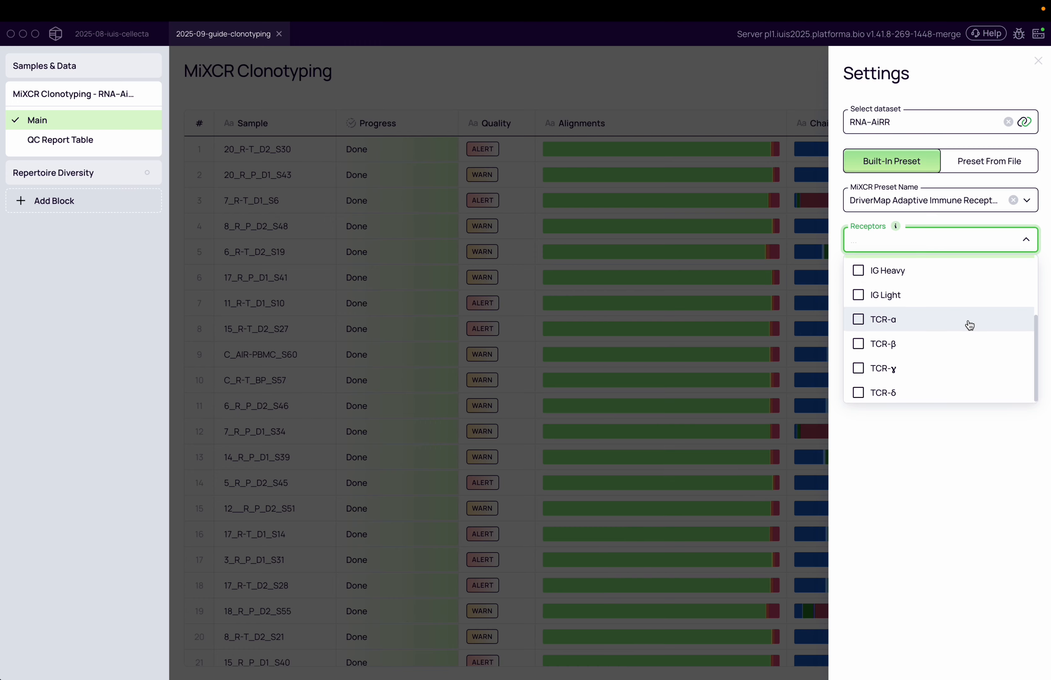
scroll(970, 325, "up", 2)
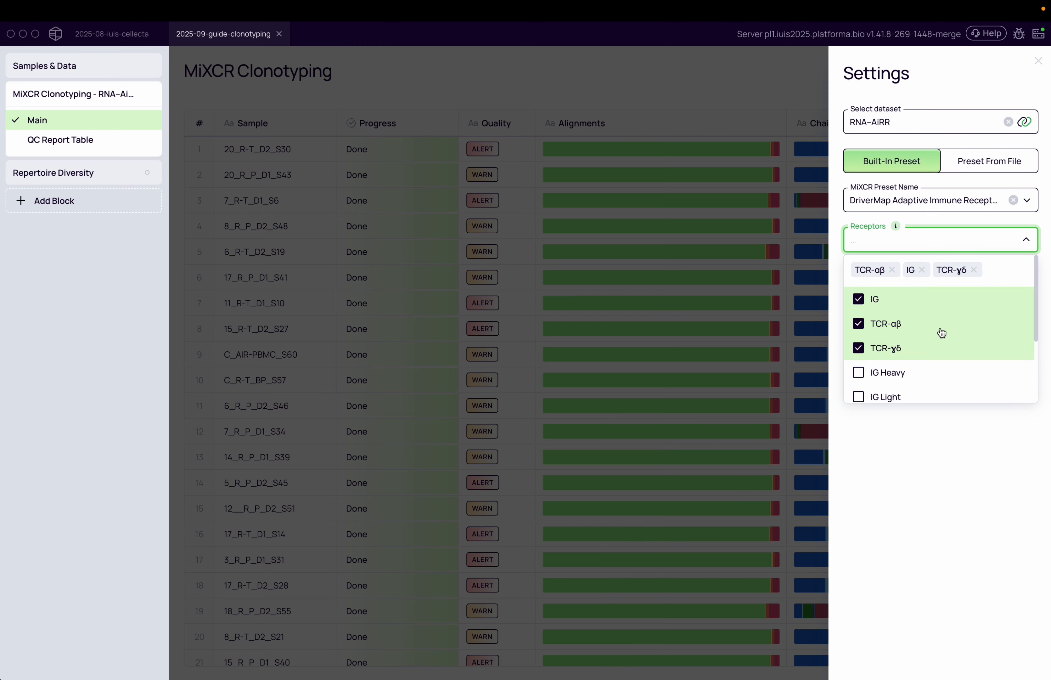
scroll(950, 371, "down", 1)
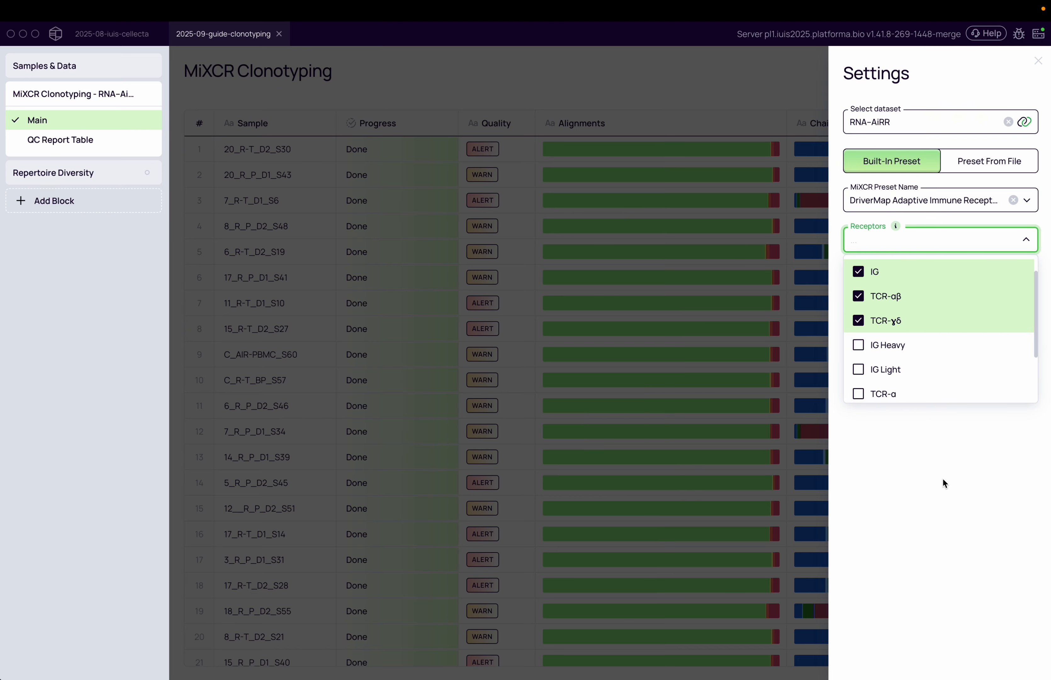
left_click(943, 485)
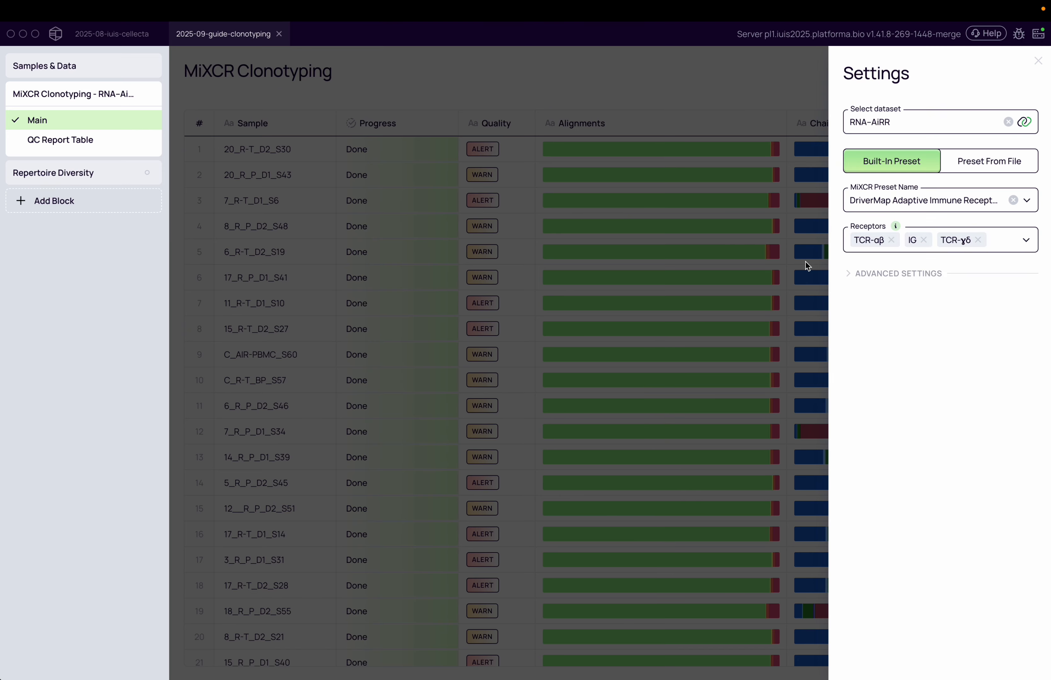
- Set the Repertoire Diversity block's abundance input to IG Heavy
left_click(110, 174)
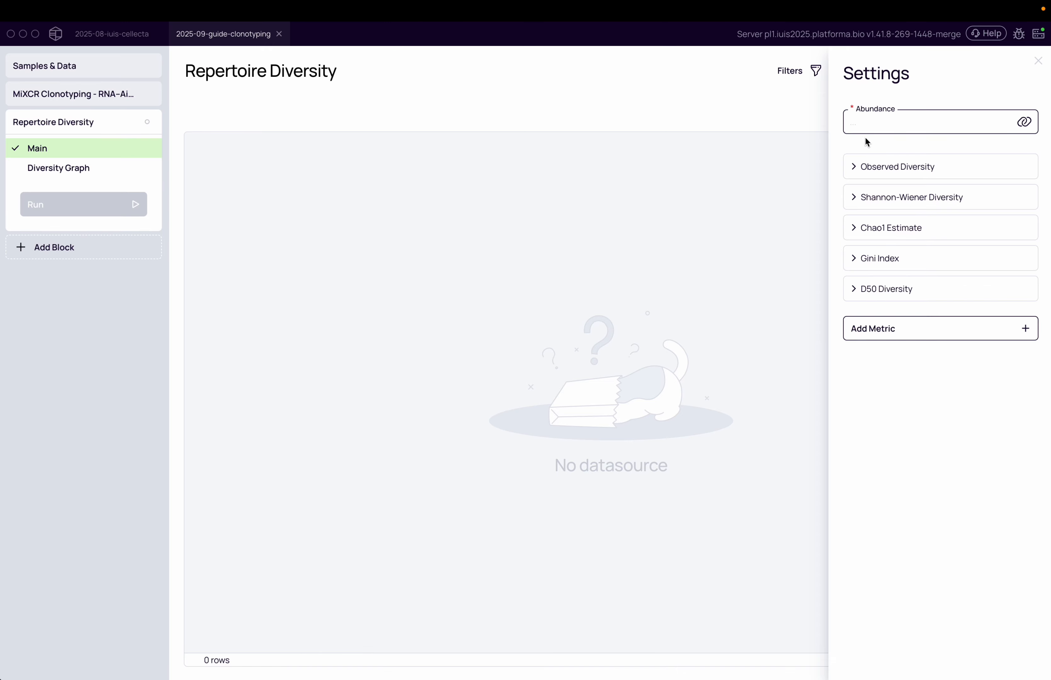
left_click(919, 132)
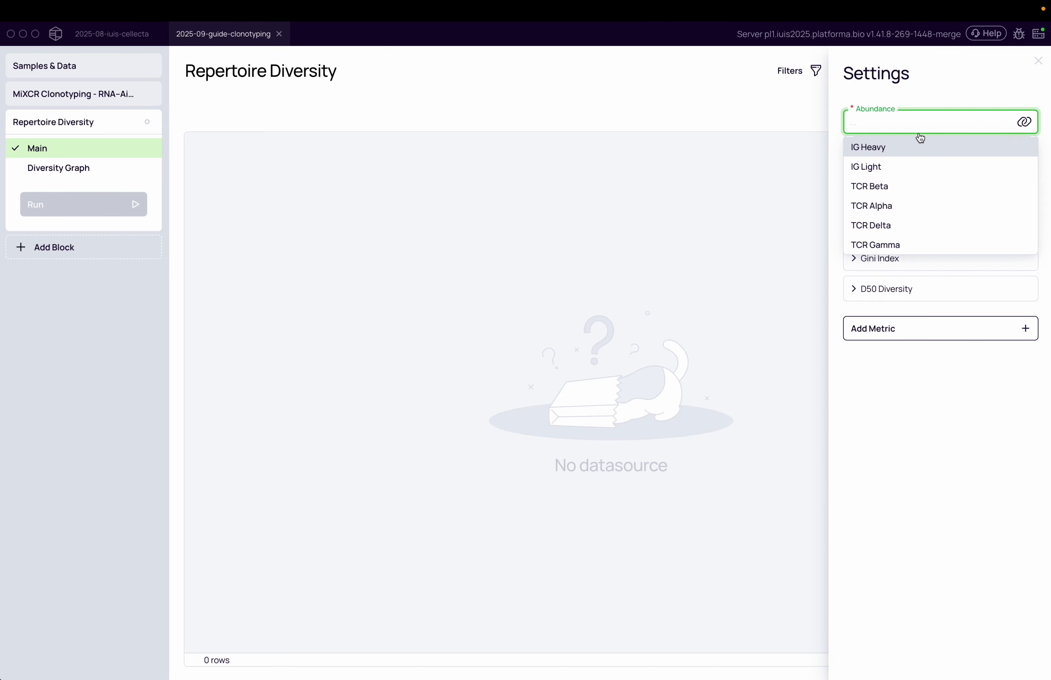
left_click(937, 148)
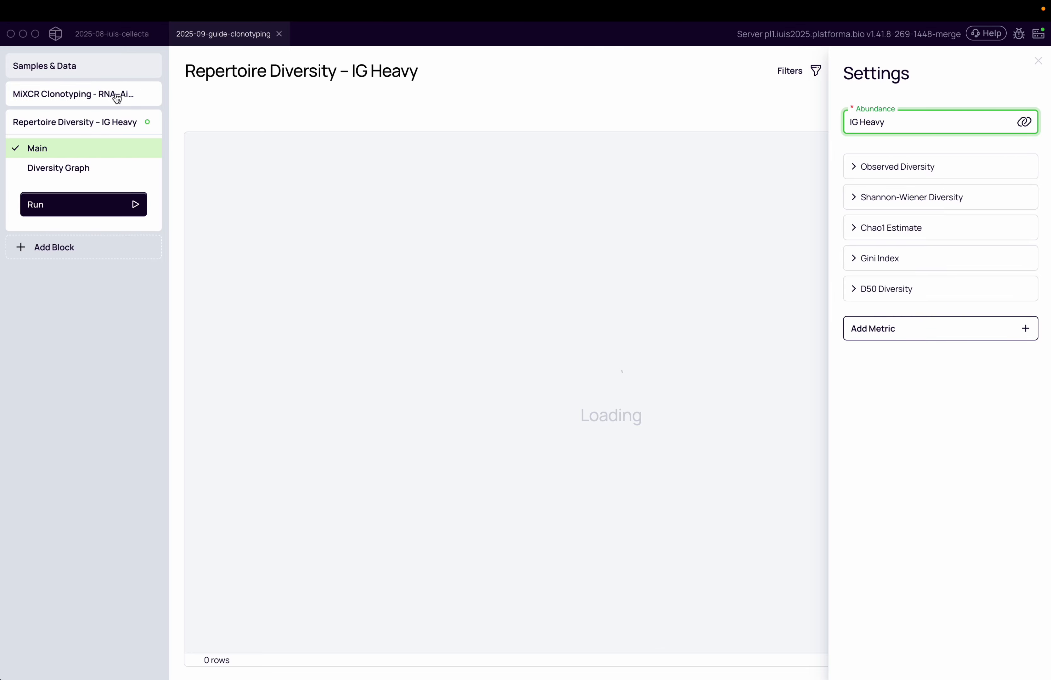
- Search the MiXCR Clonotyping presets for "cellec" and review the Cellecta DriverMap entries without changing the selection
left_click(90, 96)
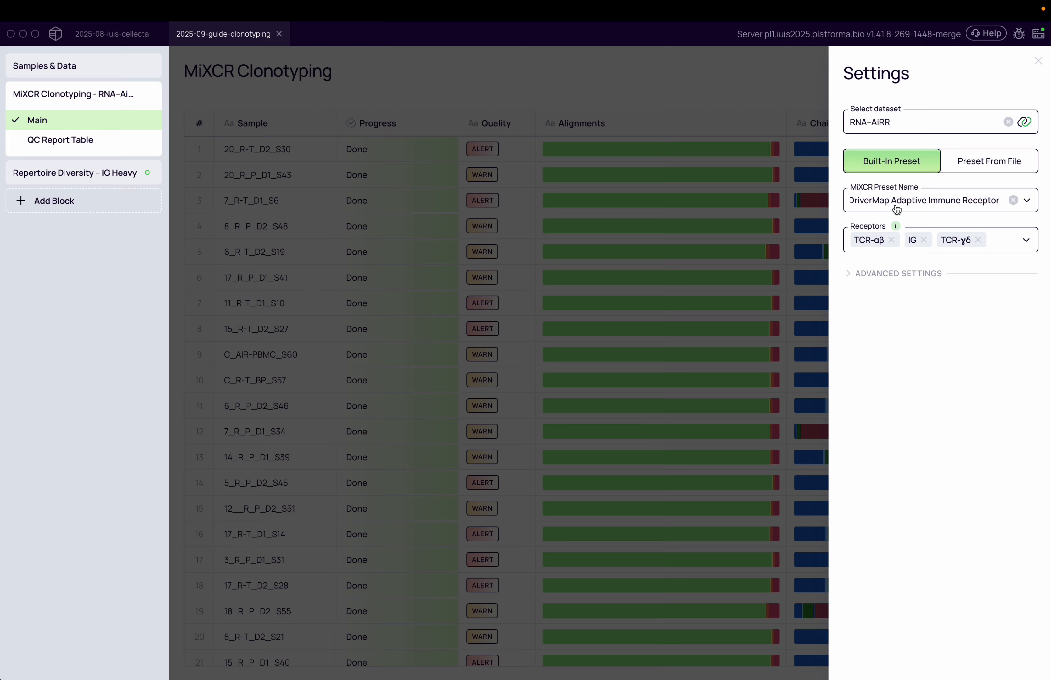
left_click(938, 209)
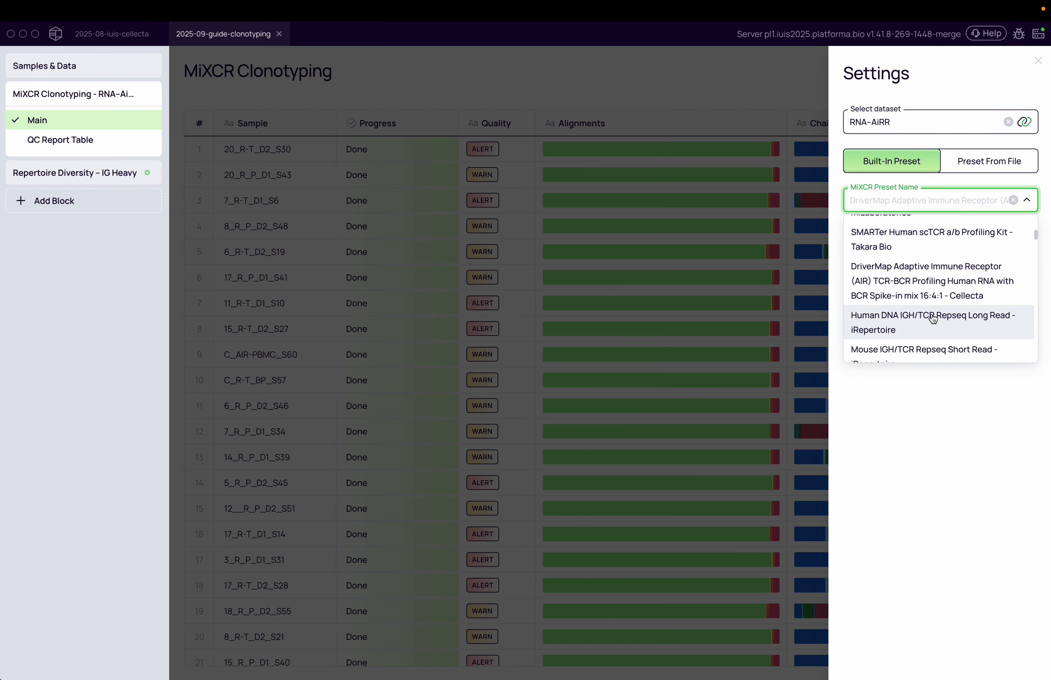
type("cellec")
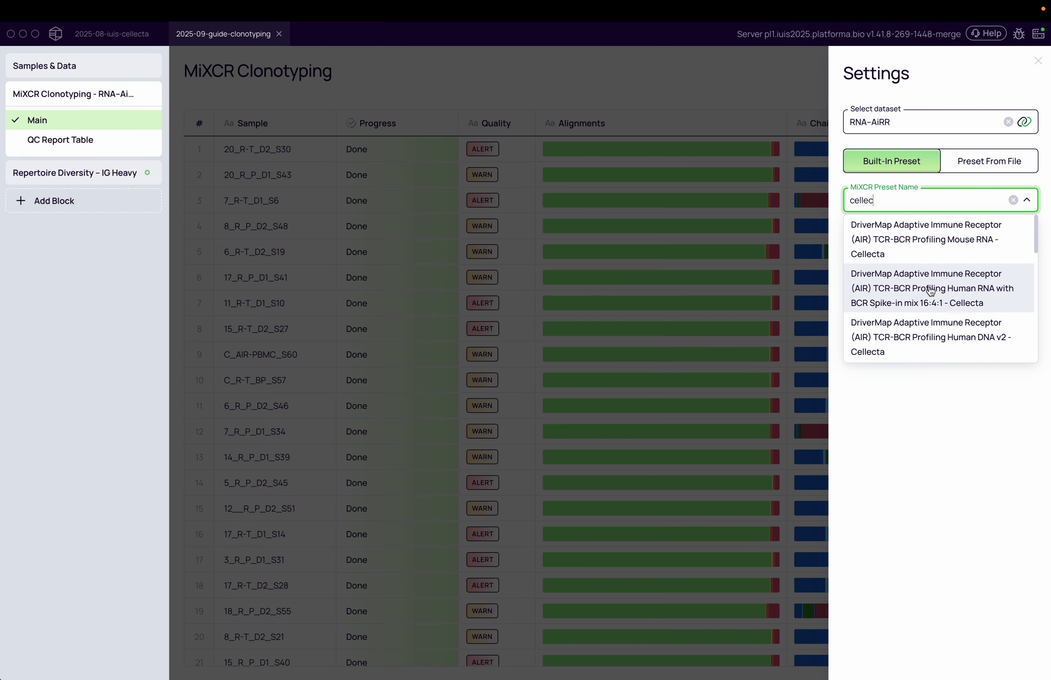
scroll(934, 300, "down", 3)
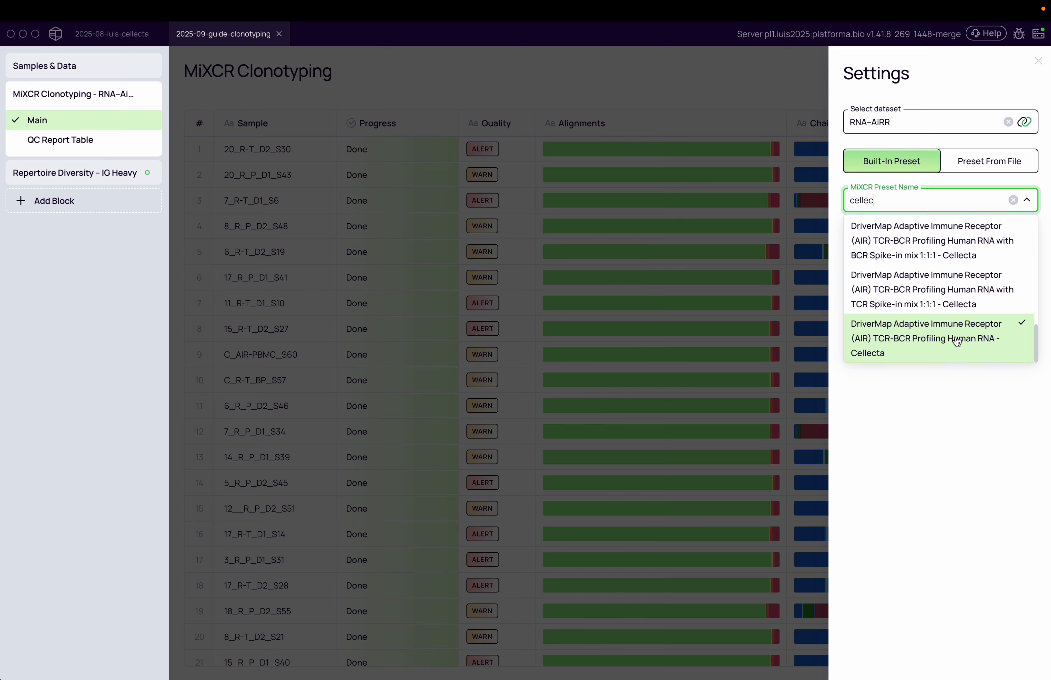
left_click(943, 412)
- Switch to the MiXCR website in the browser and examine the DriverMap AIR TCR-BCR Human RNA Profiling kit in the built-in presets documentation
key("ctrl+Left")
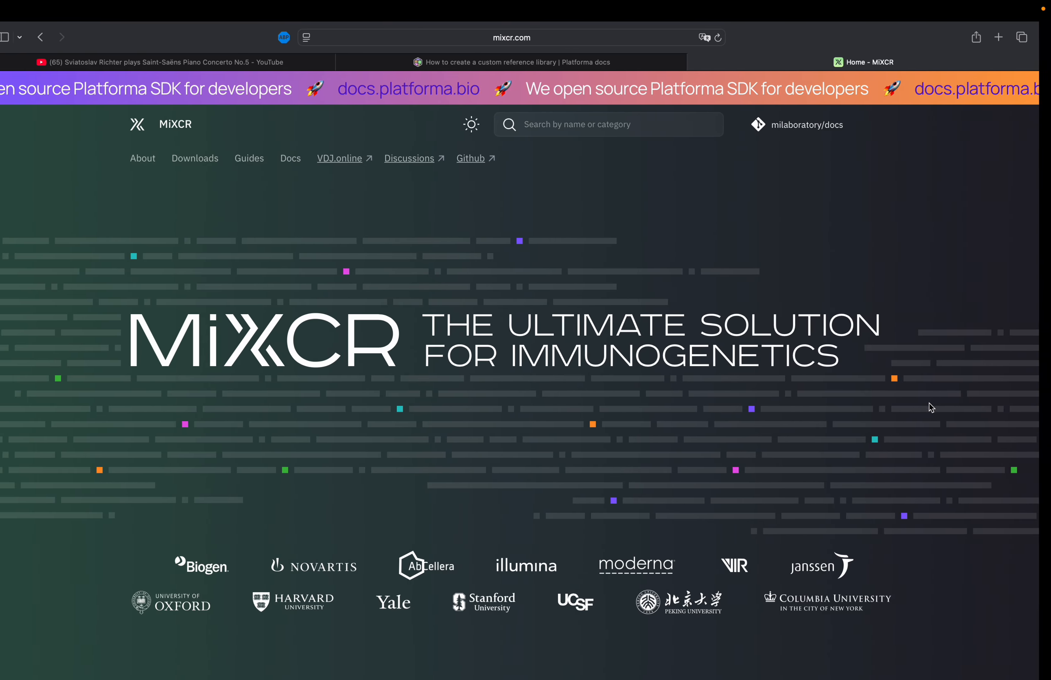
left_click(304, 159)
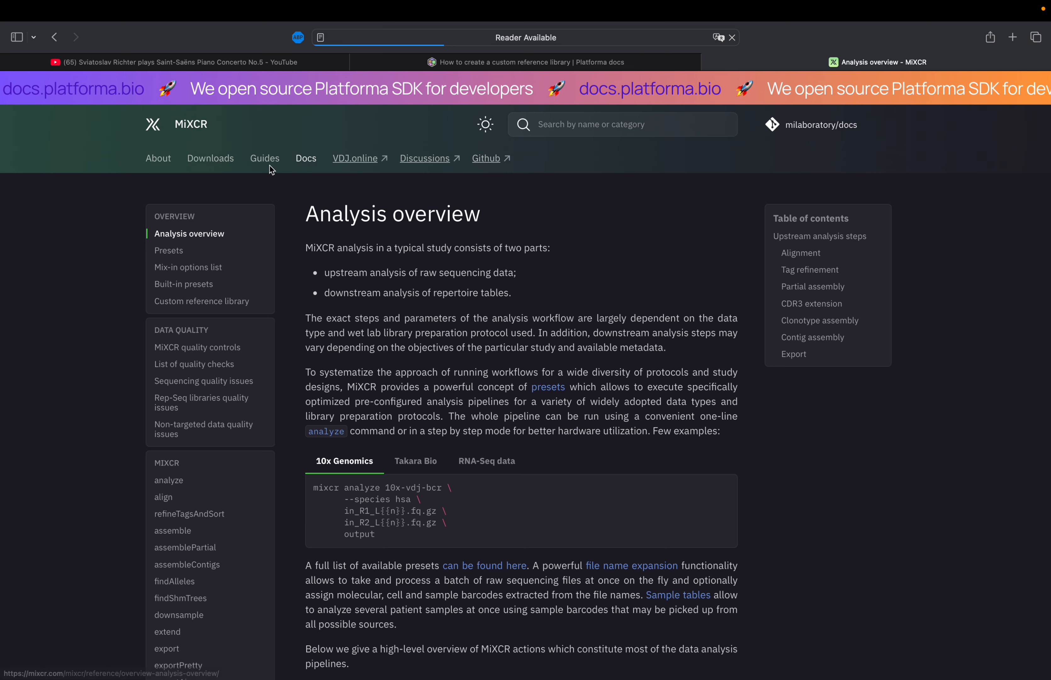
left_click(204, 301)
left_click(197, 287)
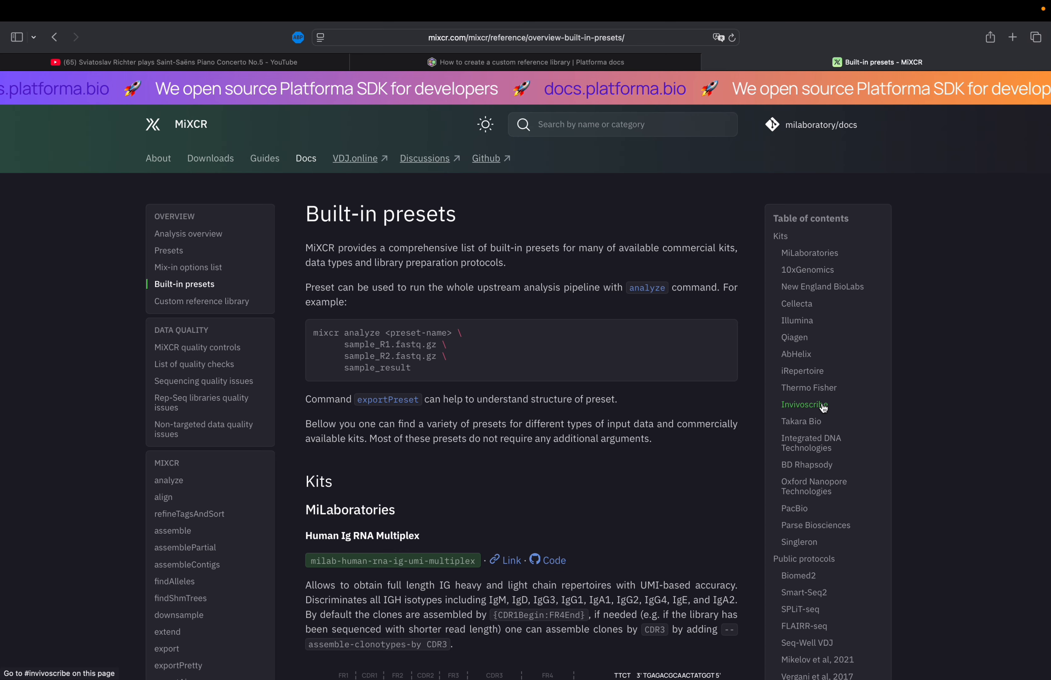
left_click(822, 287)
scroll(611, 418, "down", 1)
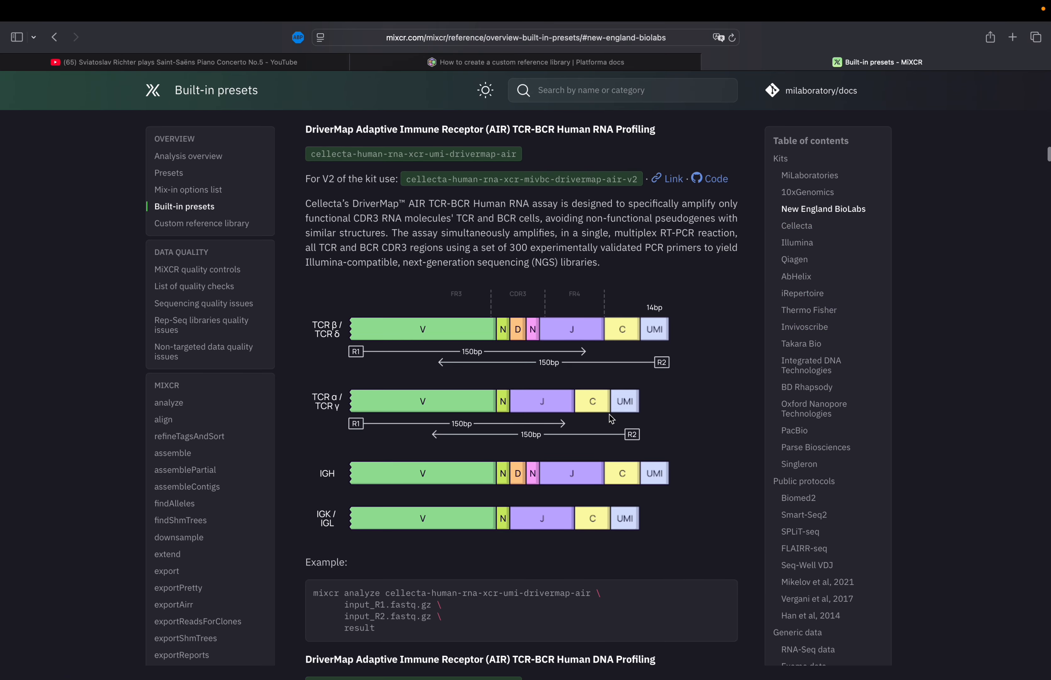
scroll(611, 418, "down", 1)
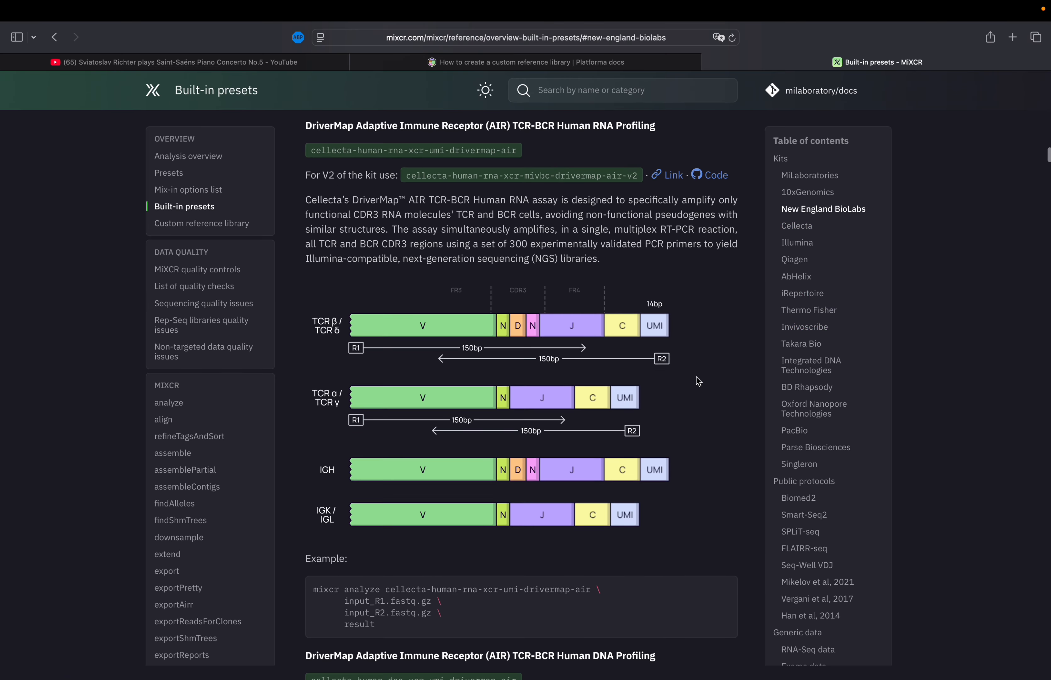
- Switch back to the Platforma project and expand the Observed Diversity metric in the Repertoire Diversity block's settings
key("ctrl+Right")
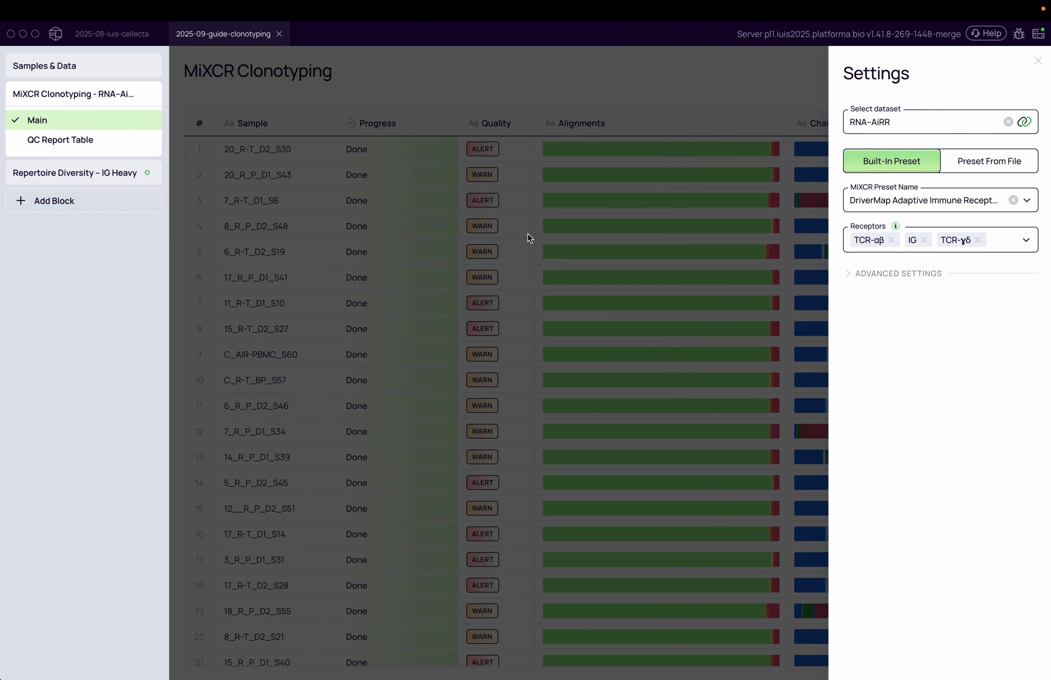
left_click(101, 176)
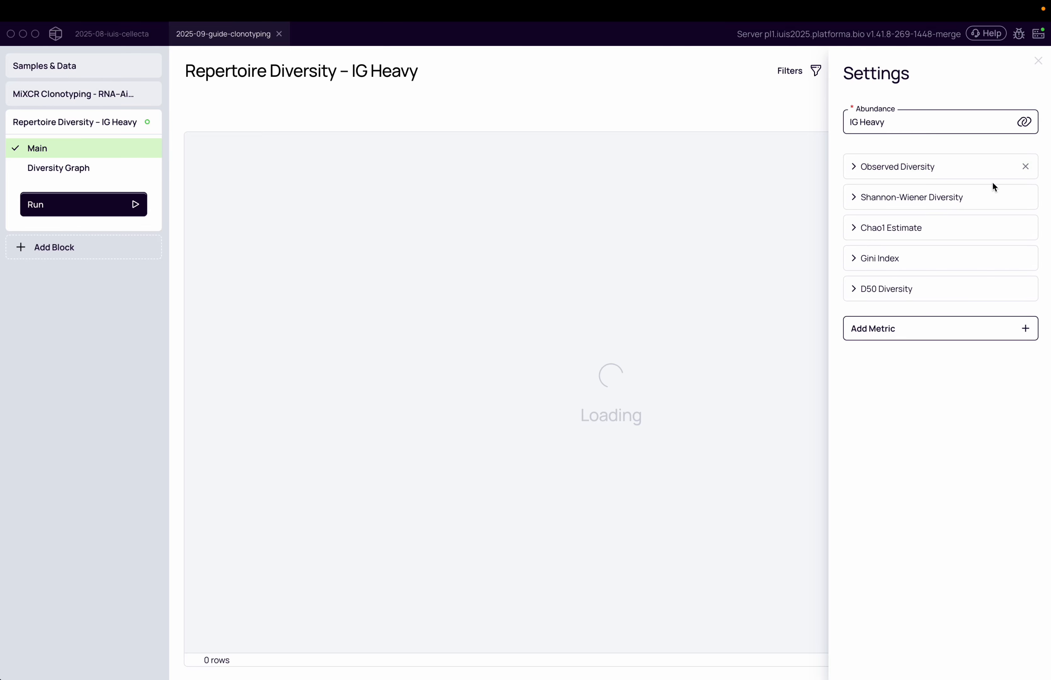
left_click(927, 170)
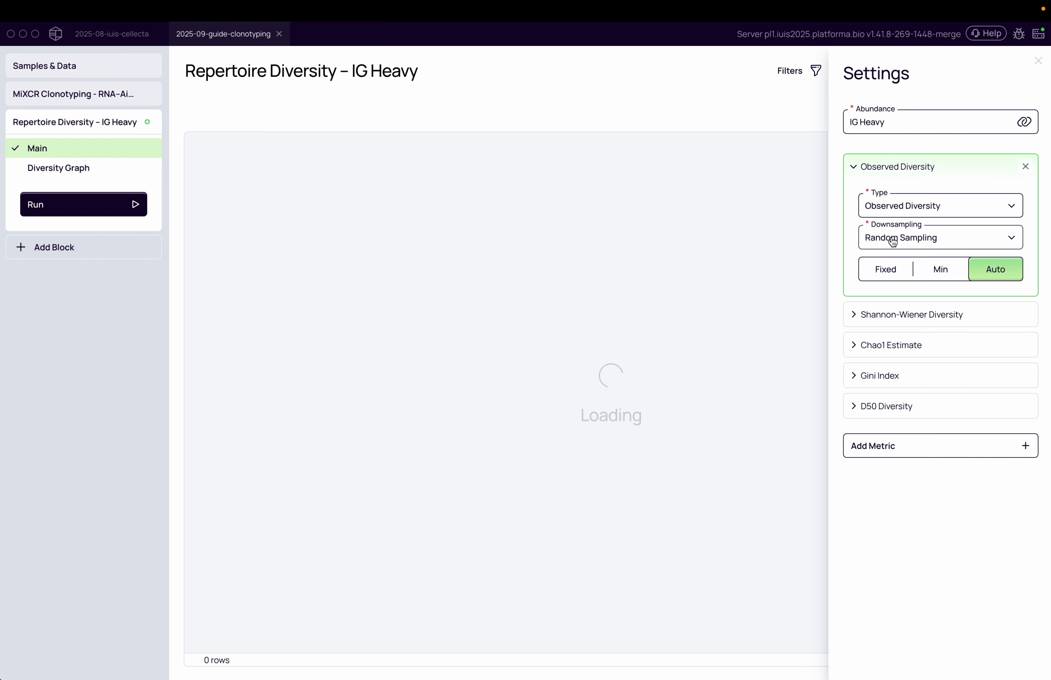
- Review the RNA-AiRR dataset files and the sample metadata for time point, RNA purification, replica and description
left_click(32, 73)
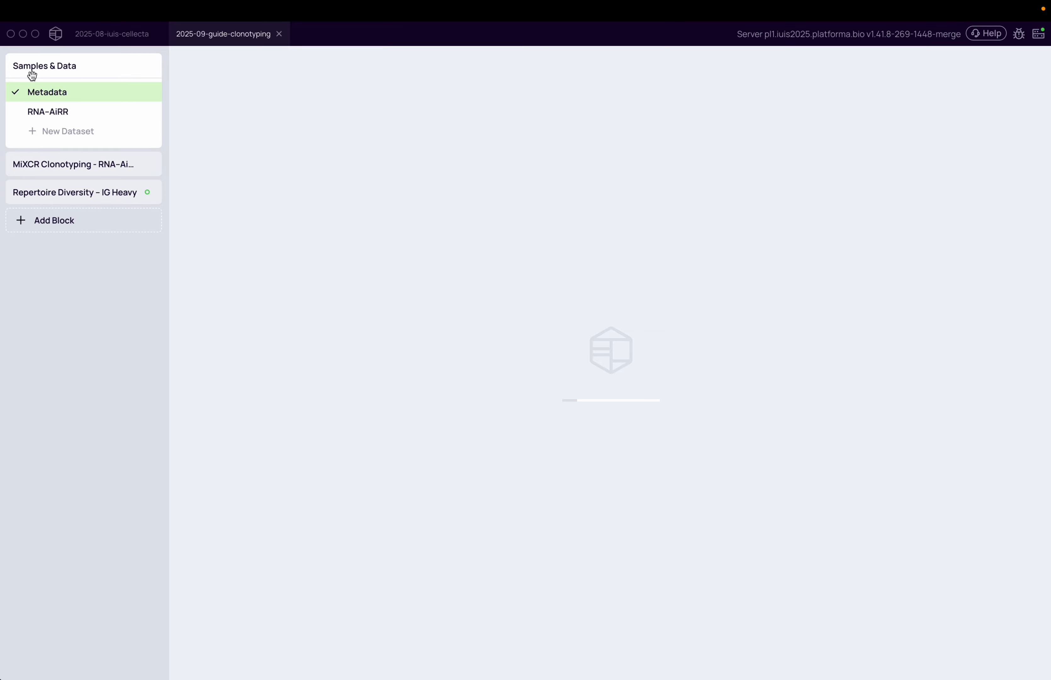
left_click(51, 116)
left_click(129, 94)
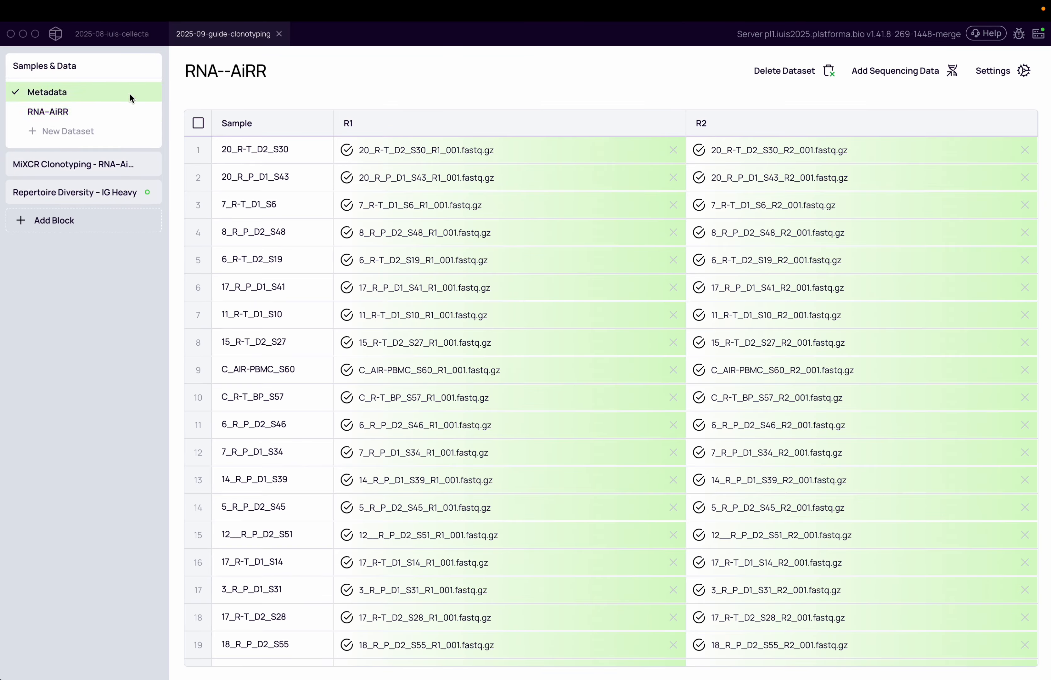
scroll(285, 312, "down", 10)
scroll(284, 313, "up", 10)
scroll(545, 477, "down", 10)
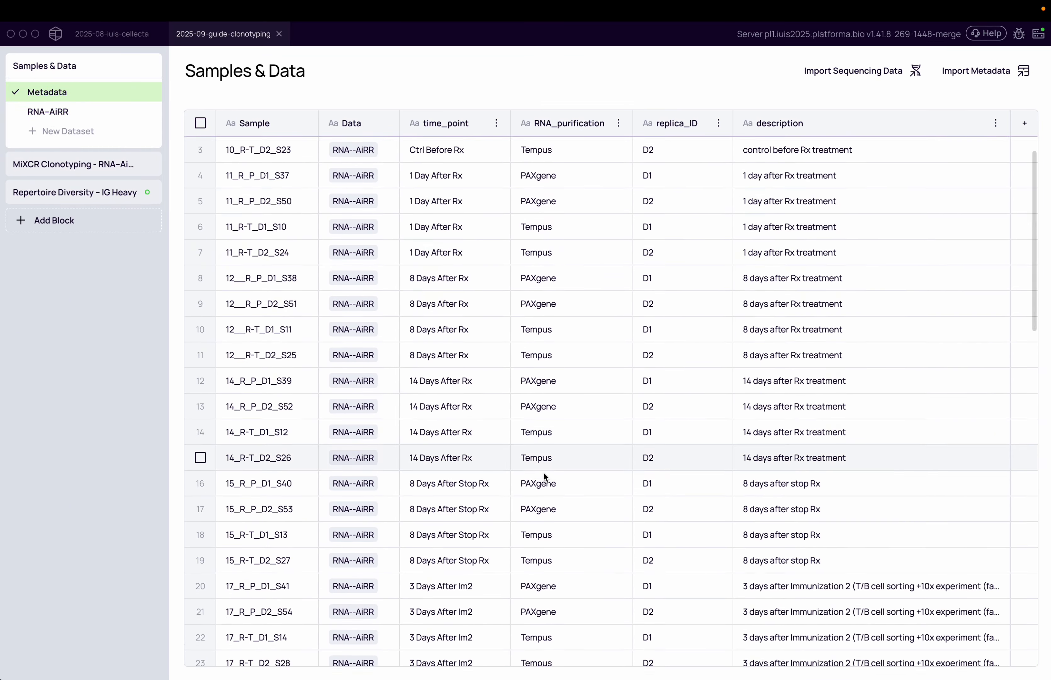
scroll(544, 477, "up", 10)
- Set the downsampling of the Repertoire Diversity block's Observed Diversity metric to None
left_click(86, 201)
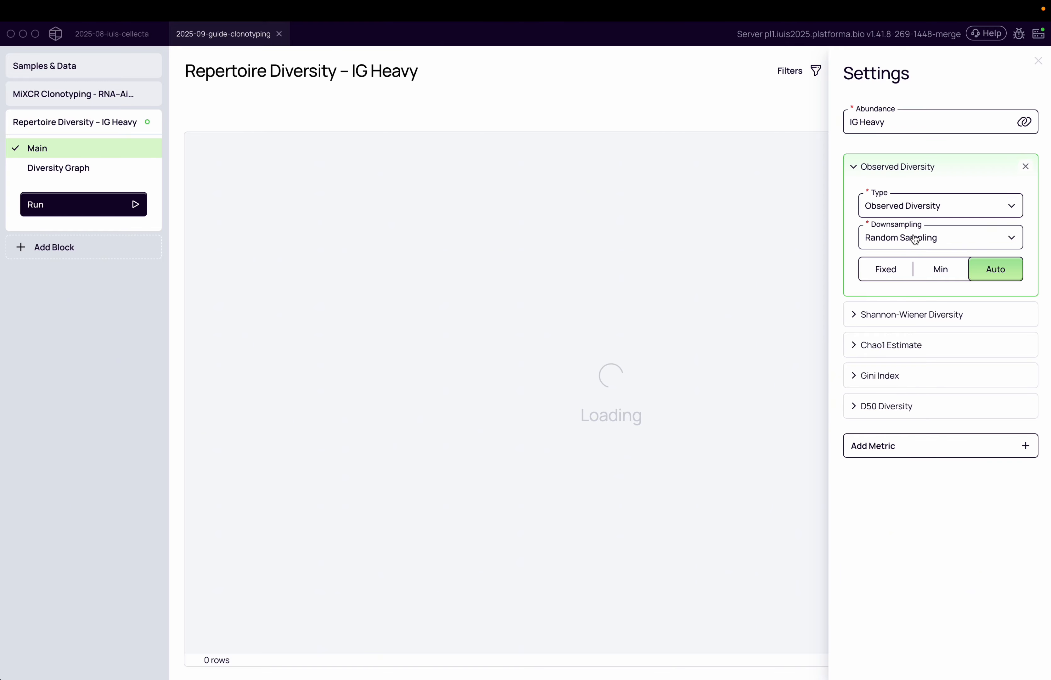
left_click(931, 239)
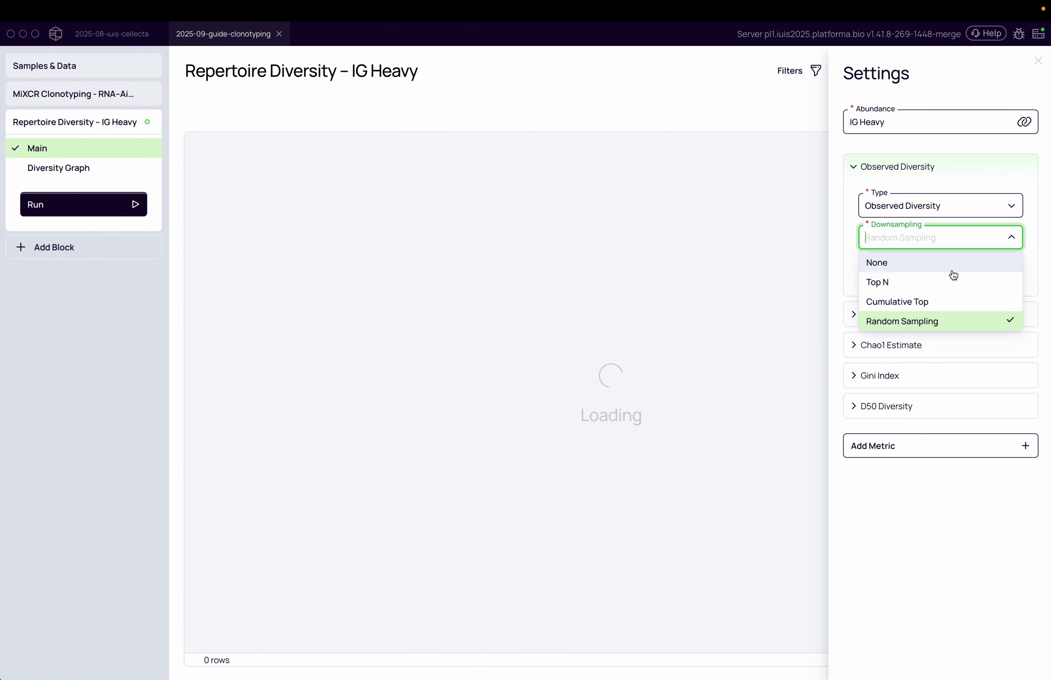
left_click(920, 270)
left_click(910, 240)
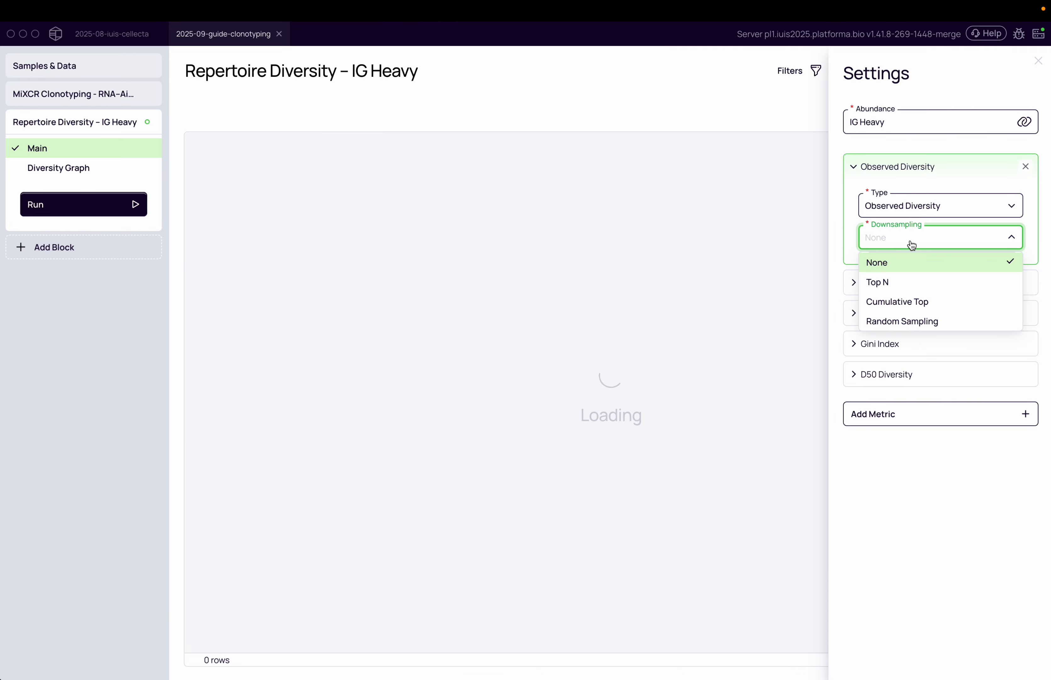
left_click(910, 262)
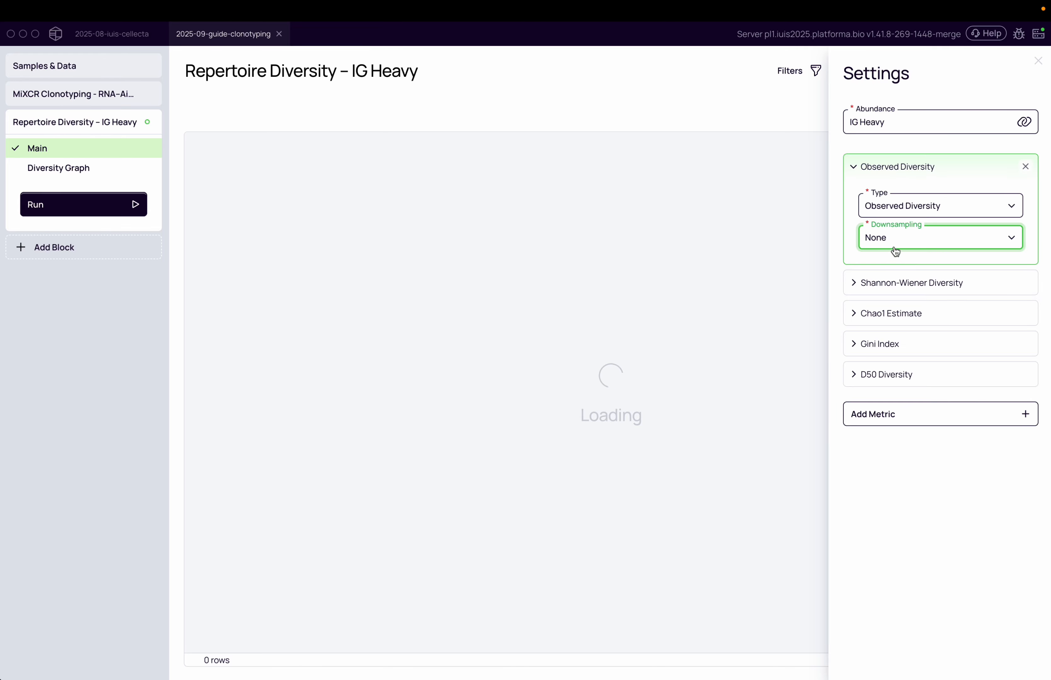
- Try Top N downsampling for the Observed Diversity metric, and Cumulative Top downsampling with 80% of the repertoire included
left_click(895, 249)
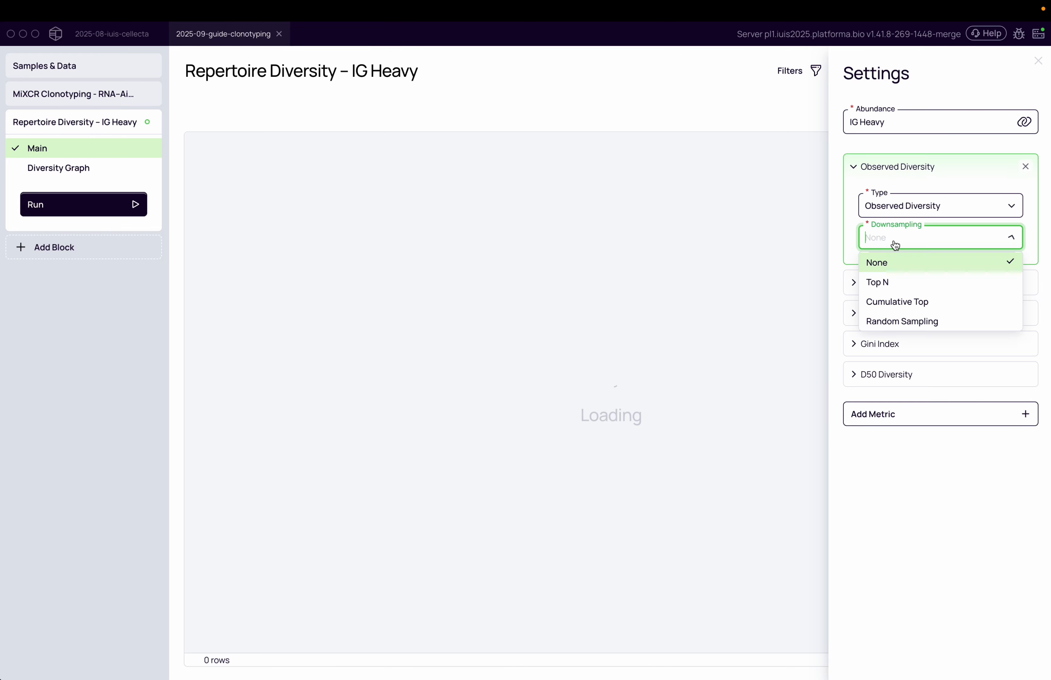
left_click(937, 280)
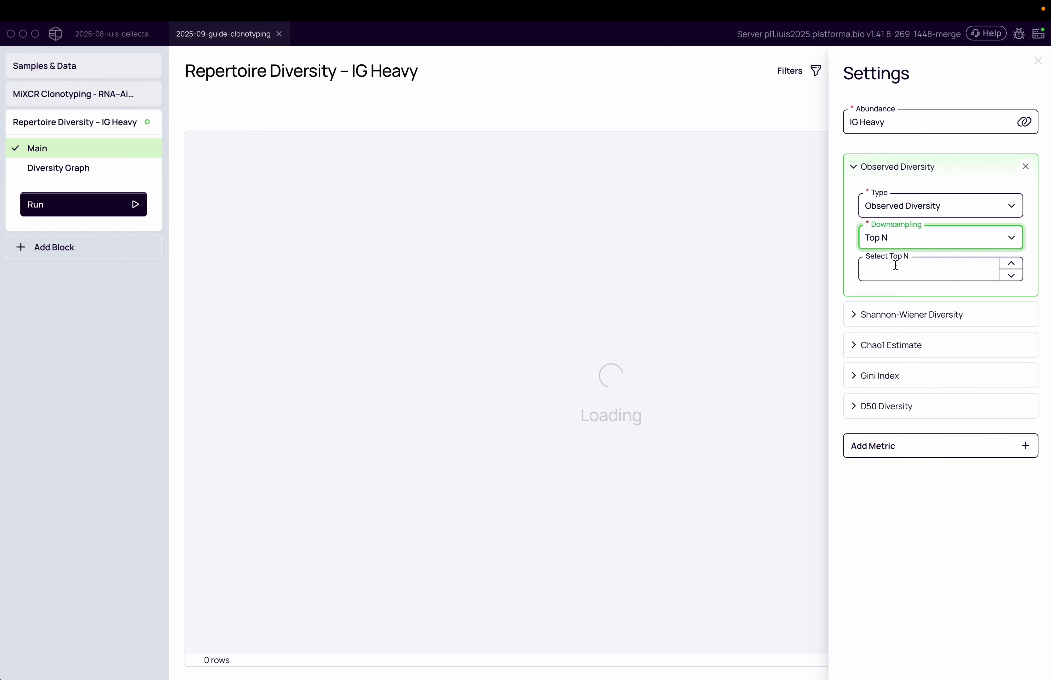
left_click(899, 249)
left_click(905, 300)
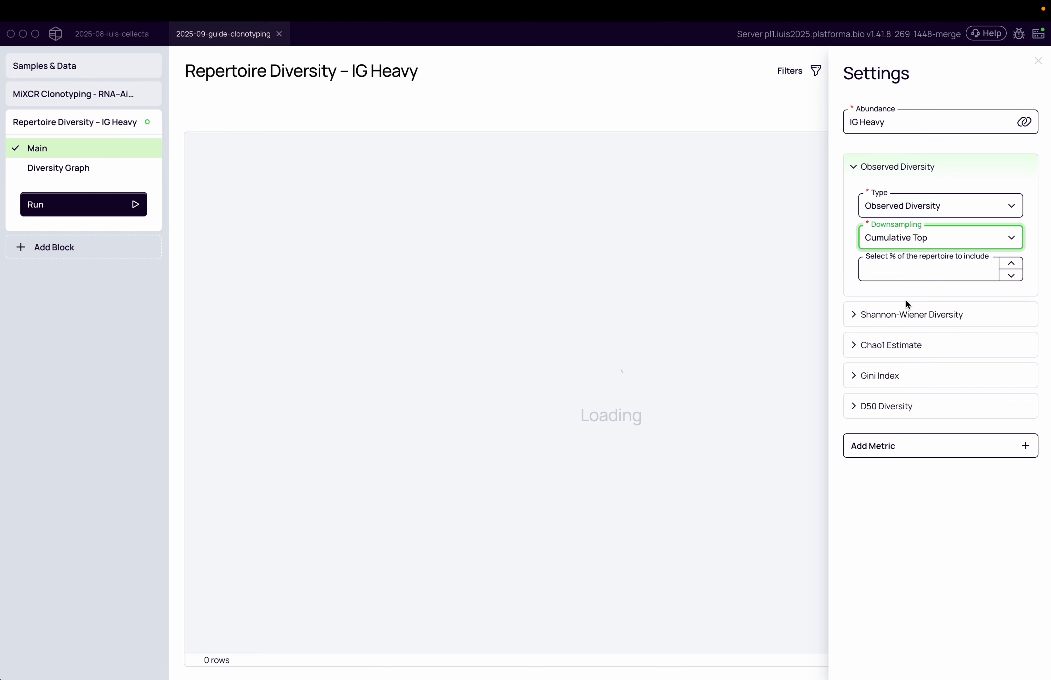
left_click(923, 266)
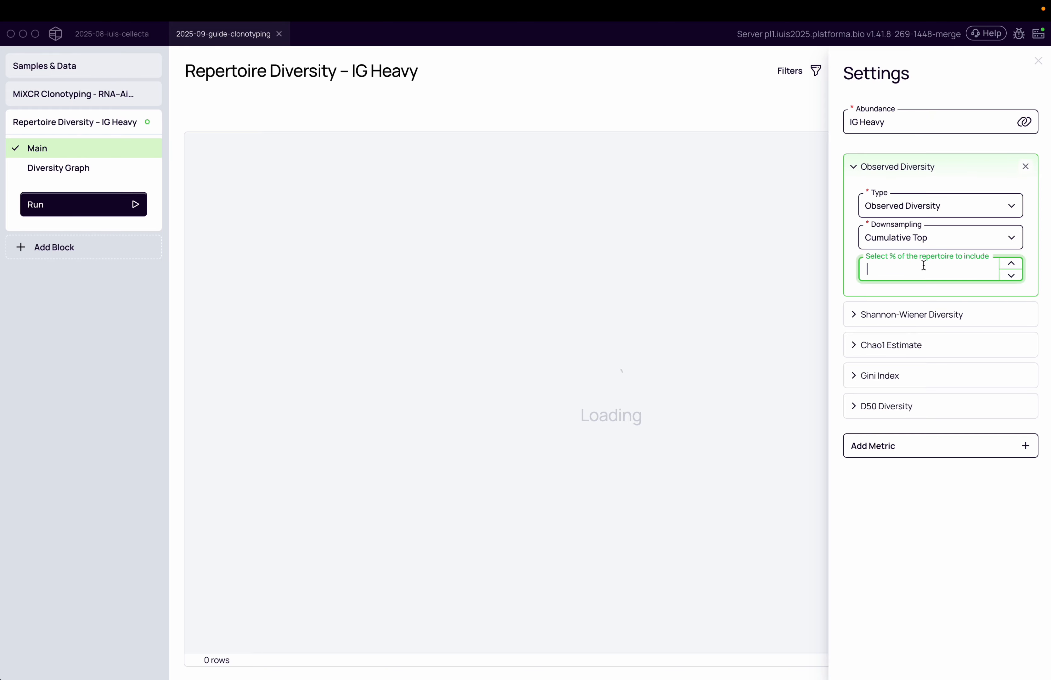
type("80")
double_click(904, 272)
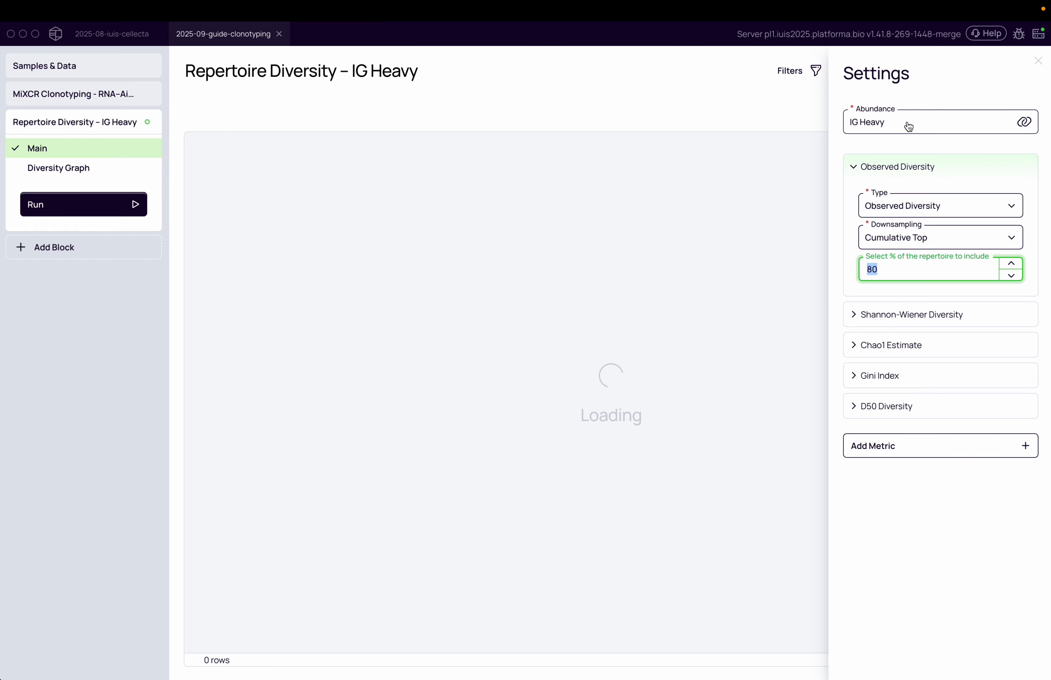
- Set the Observed Diversity metric's downsampling to Random Sampling in Auto mode and collapse the metric
left_click(908, 241)
left_click(901, 318)
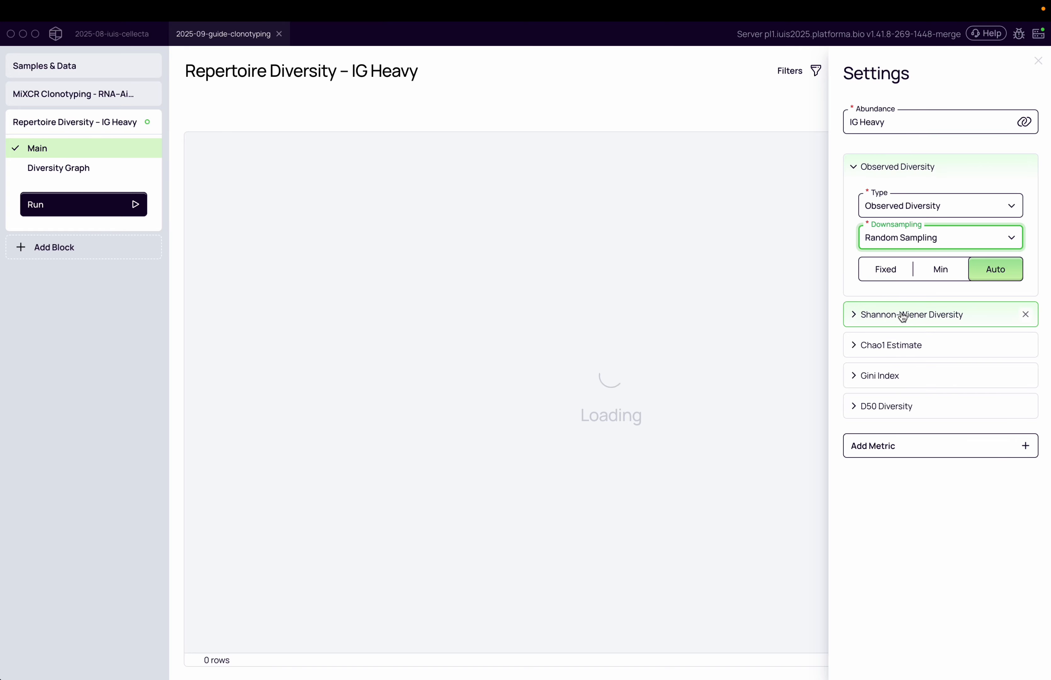
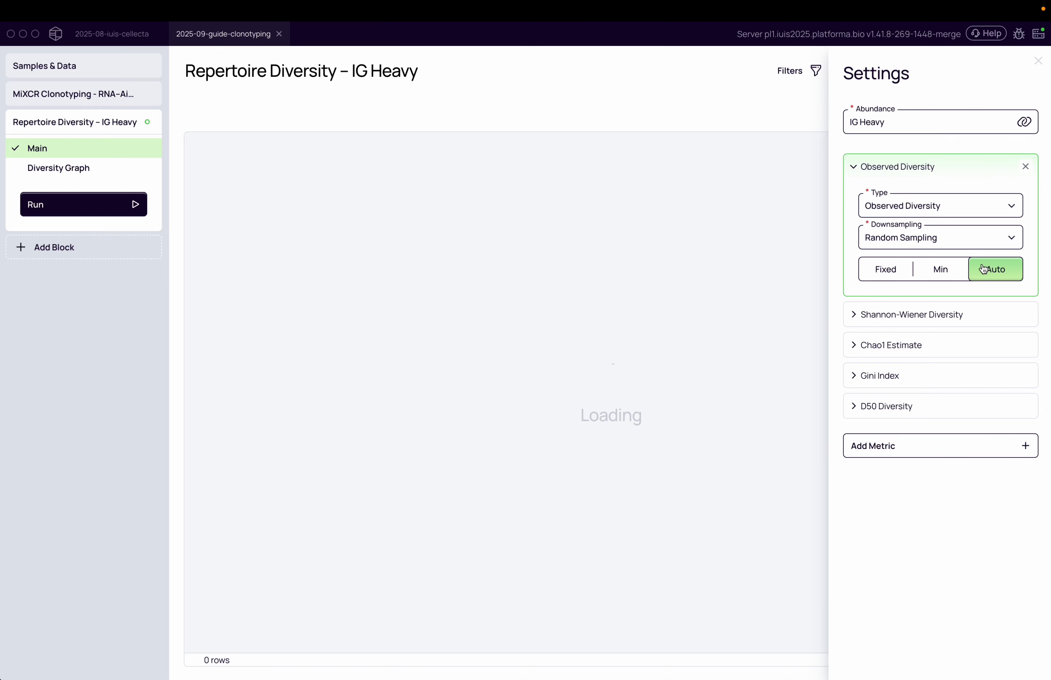
left_click(904, 176)
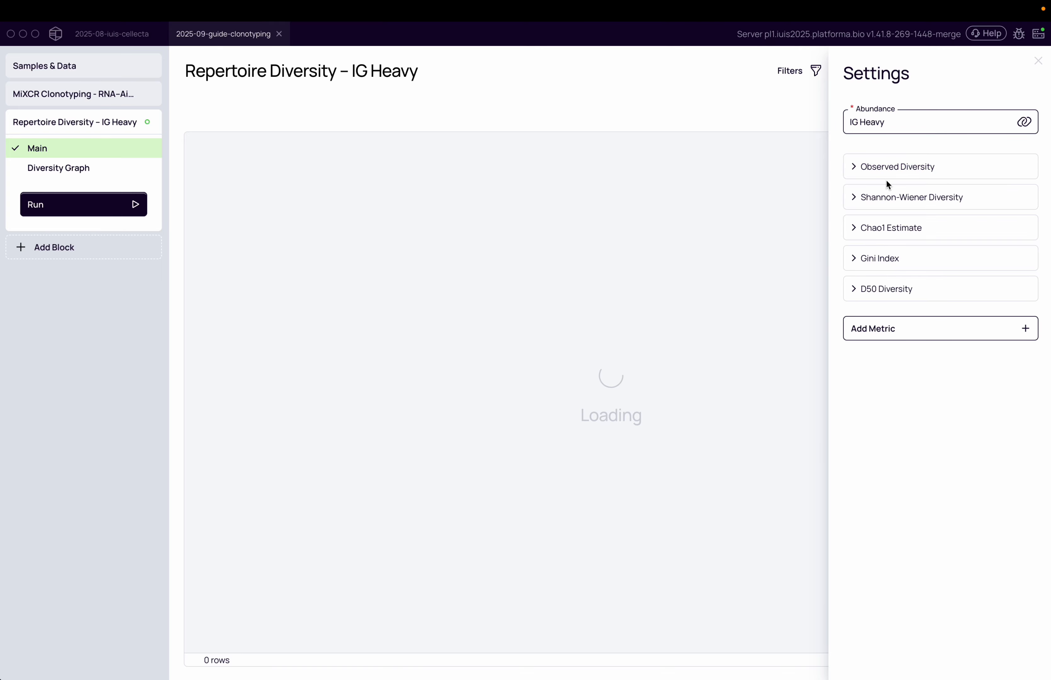
- Check the type and downsampling settings of the Shannon-Wiener Diversity, Chao1 Estimate, Gini Index and D50 Diversity metrics
left_click(922, 190)
left_click(921, 190)
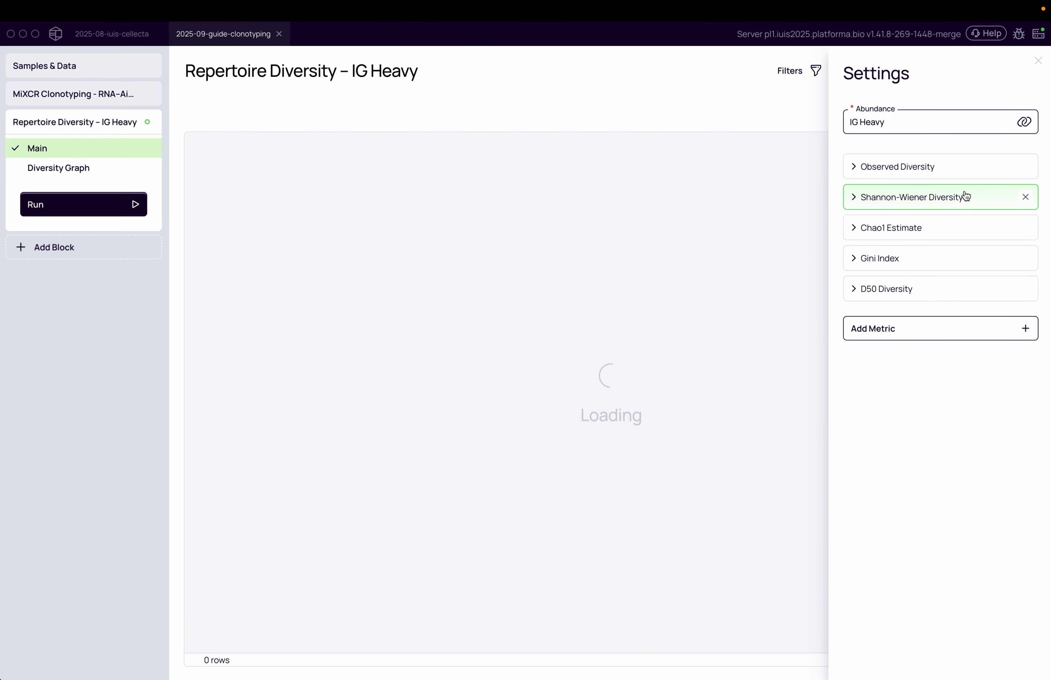
left_click(937, 227)
left_click(937, 227)
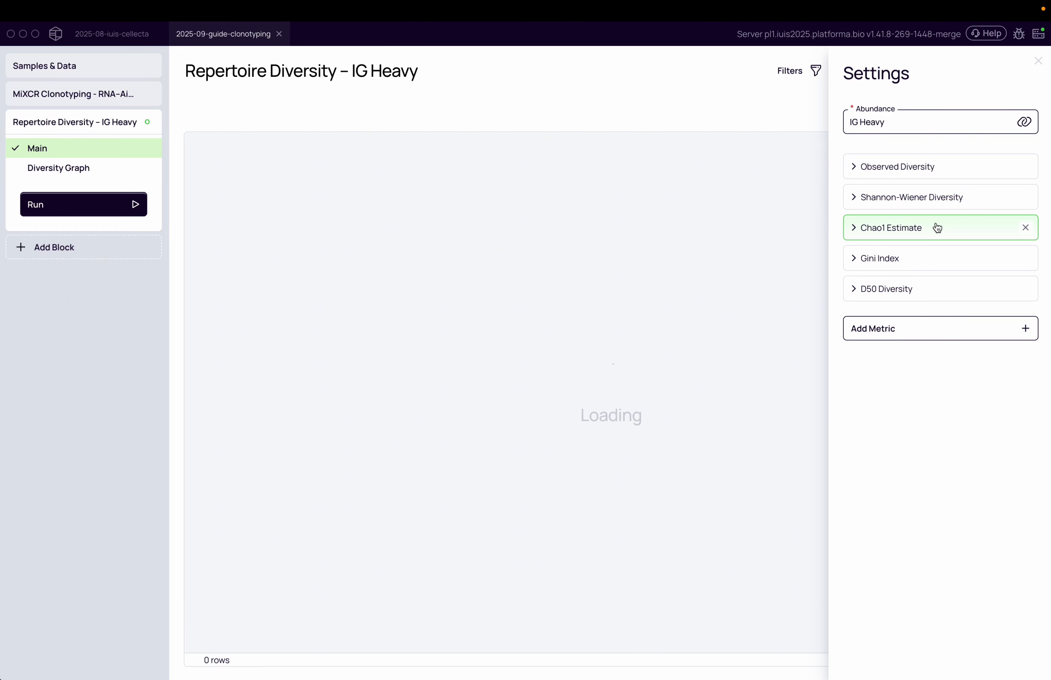
left_click(931, 260)
left_click(932, 263)
left_click(926, 286)
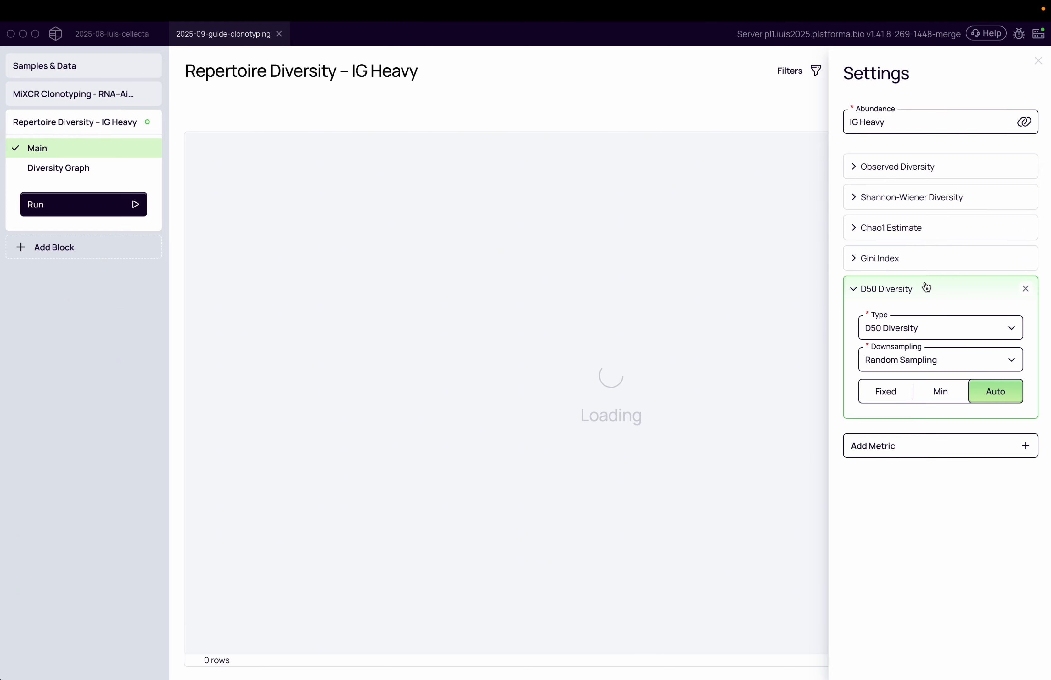
left_click(926, 286)
- Add a Normalized Shannon-Wiener Index metric with Random Sampling downsampling in Auto mode
left_click(916, 328)
left_click(903, 355)
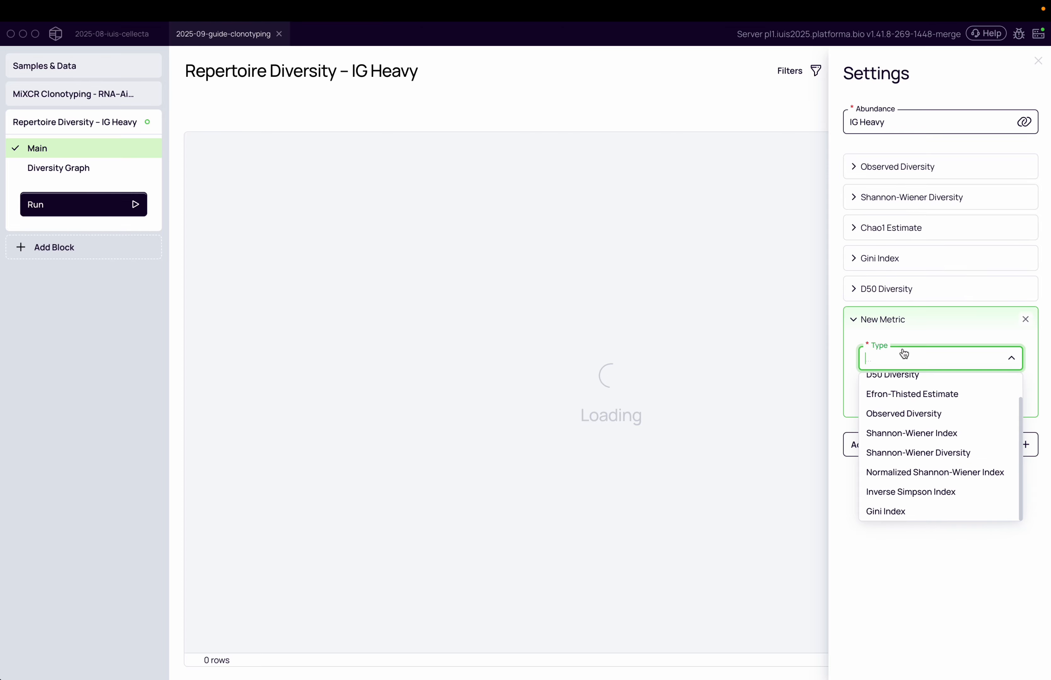
left_click(901, 470)
left_click(875, 390)
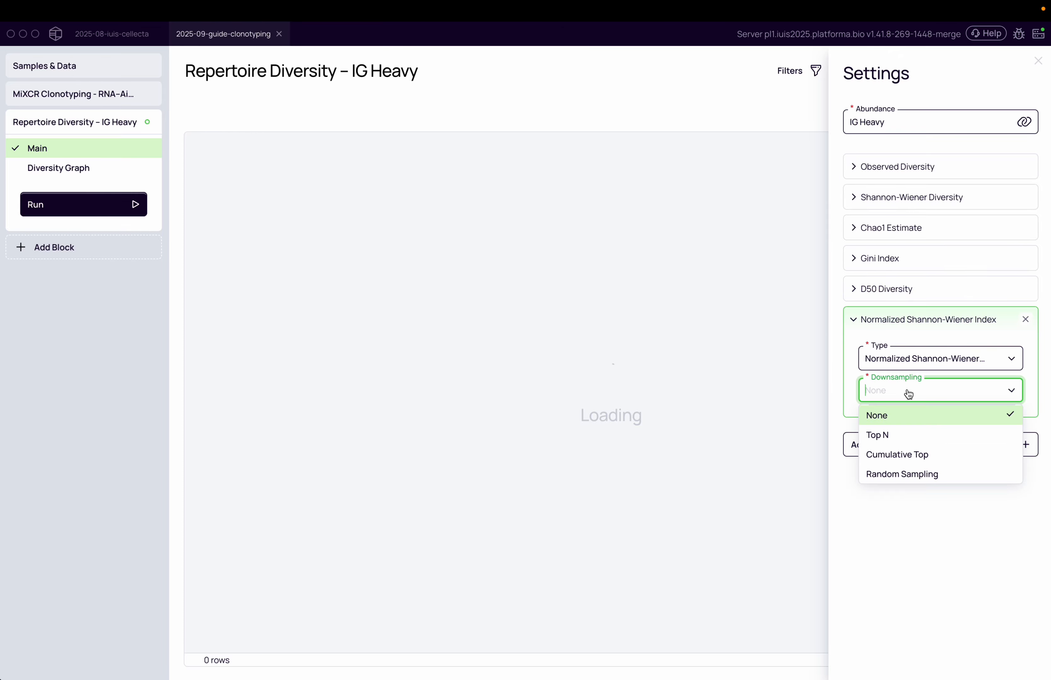
left_click(910, 477)
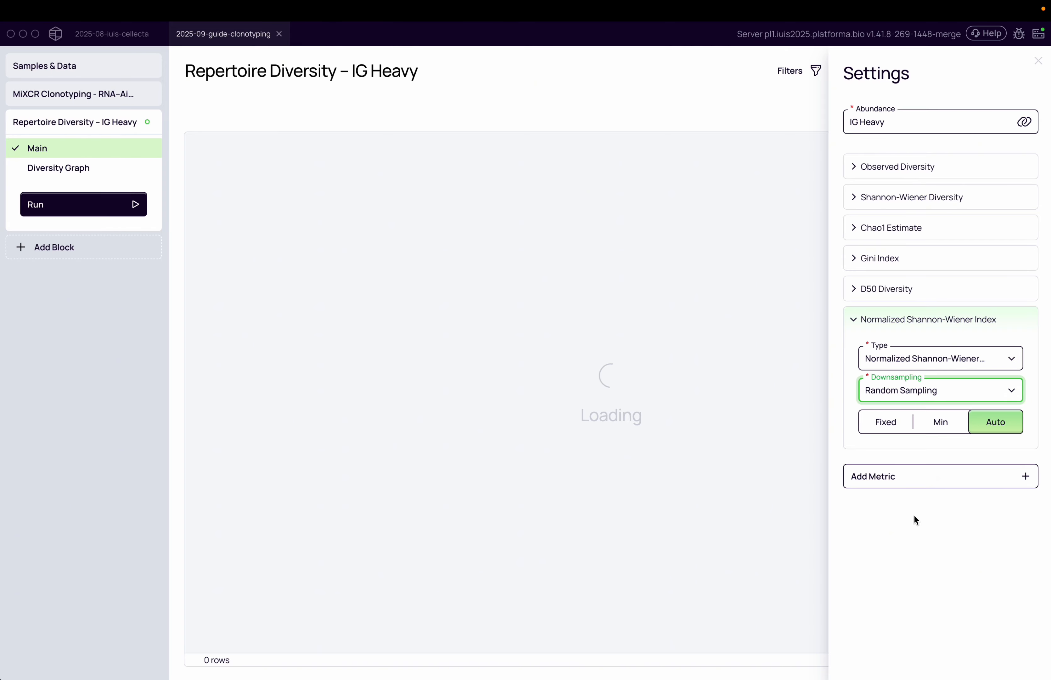
left_click(914, 515)
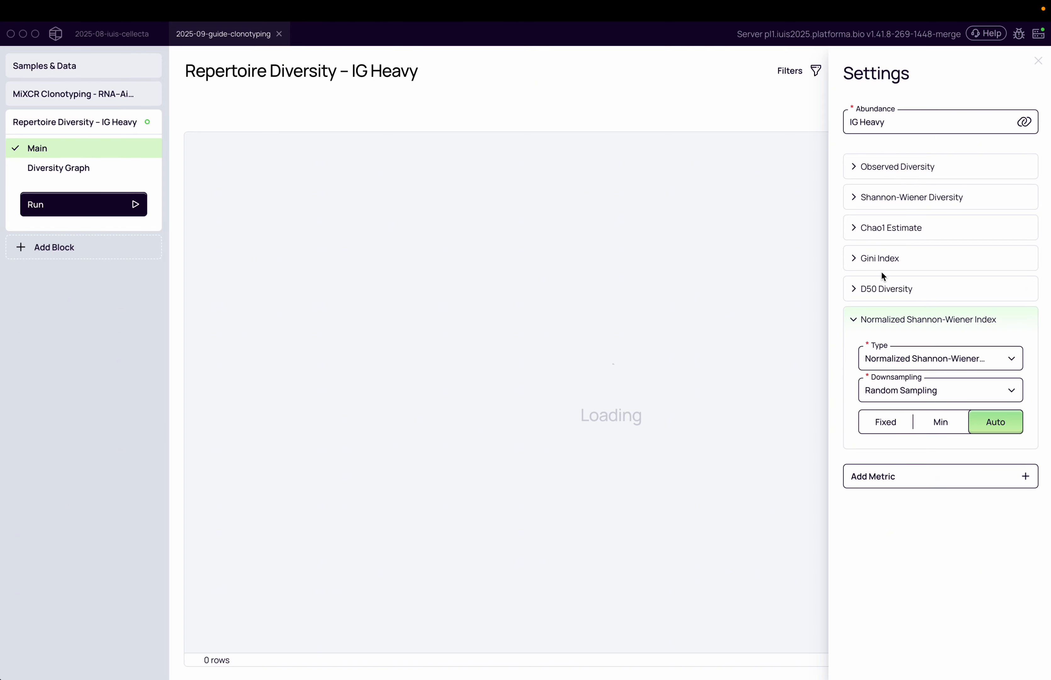
- Run the Repertoire Diversity block and collapse the Normalized Shannon-Wiener Index metric's settings
left_click(99, 214)
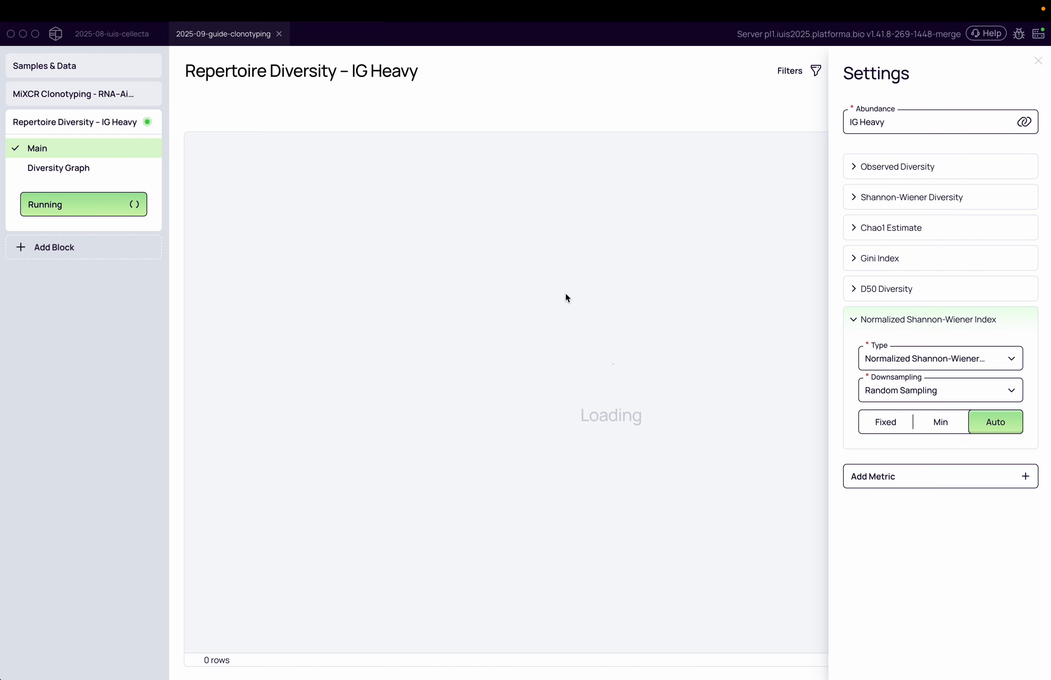
left_click(853, 325)
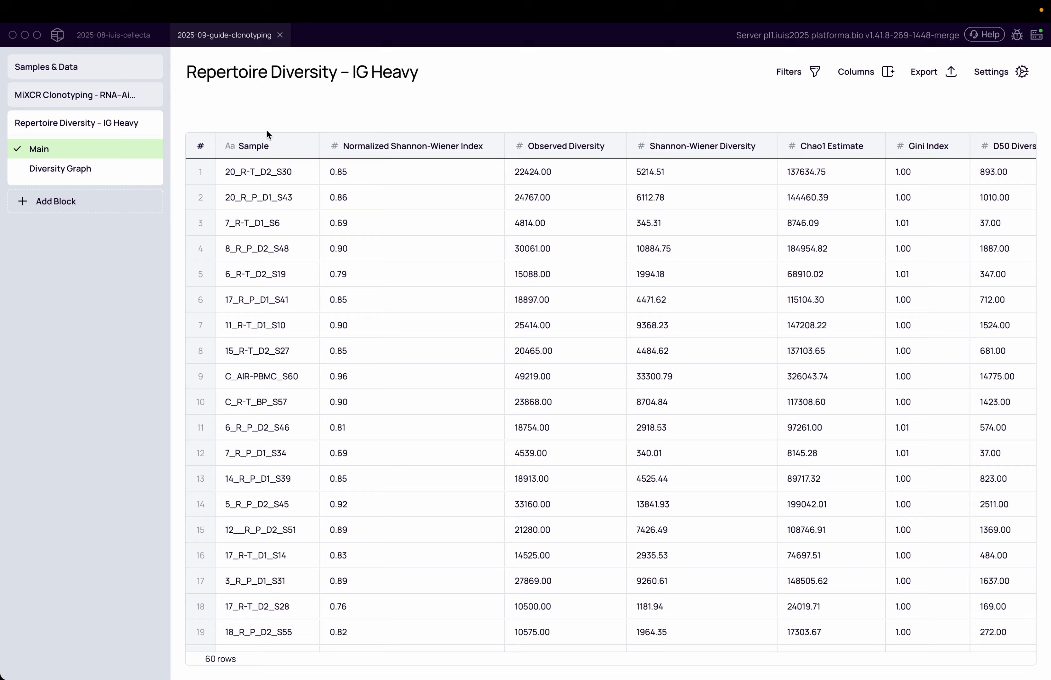
- Review the resulting diversity table, examining the samples and their values across all metric columns
scroll(713, 344, "right", 2)
scroll(713, 344, "left", 2)
scroll(713, 344, "down", 8)
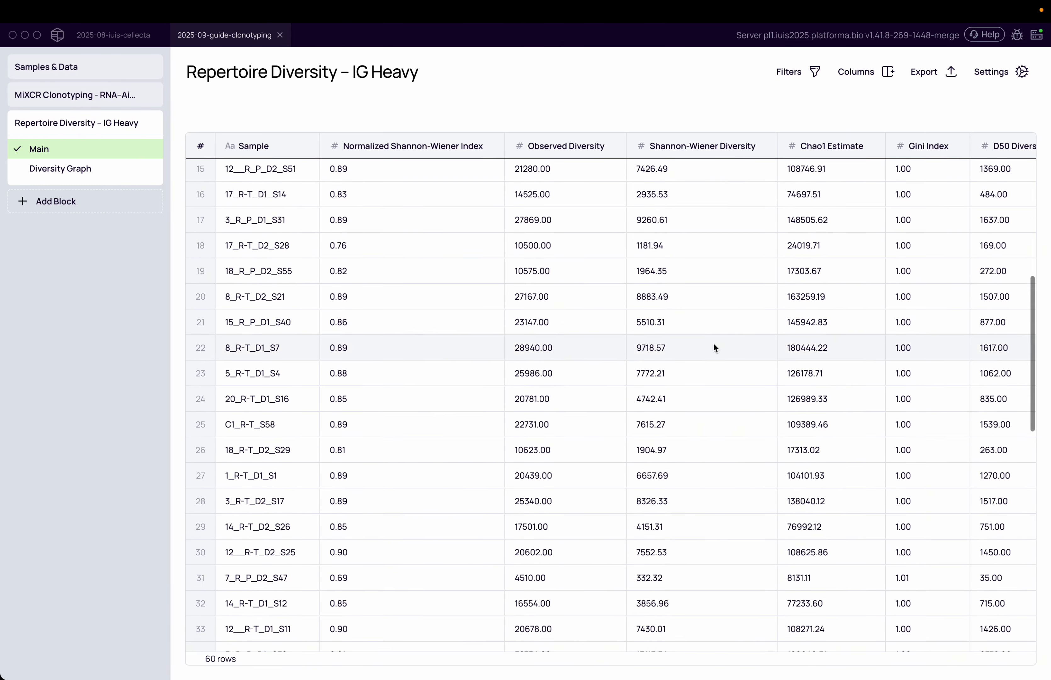
scroll(713, 344, "up", 8)
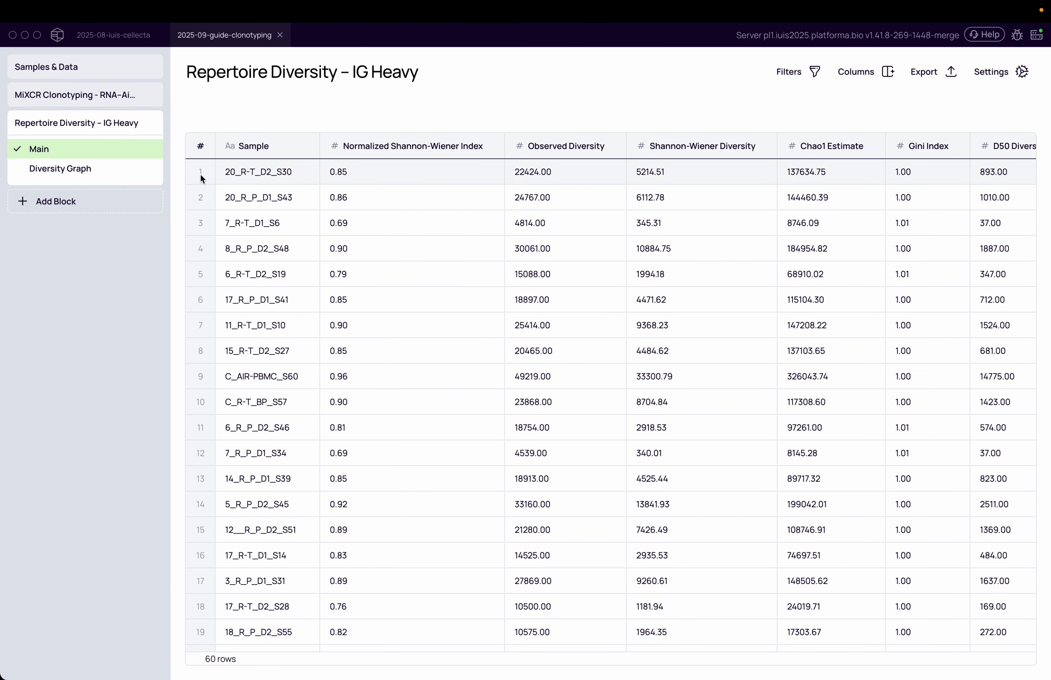
left_click(253, 170)
left_click(254, 193)
left_click(257, 329)
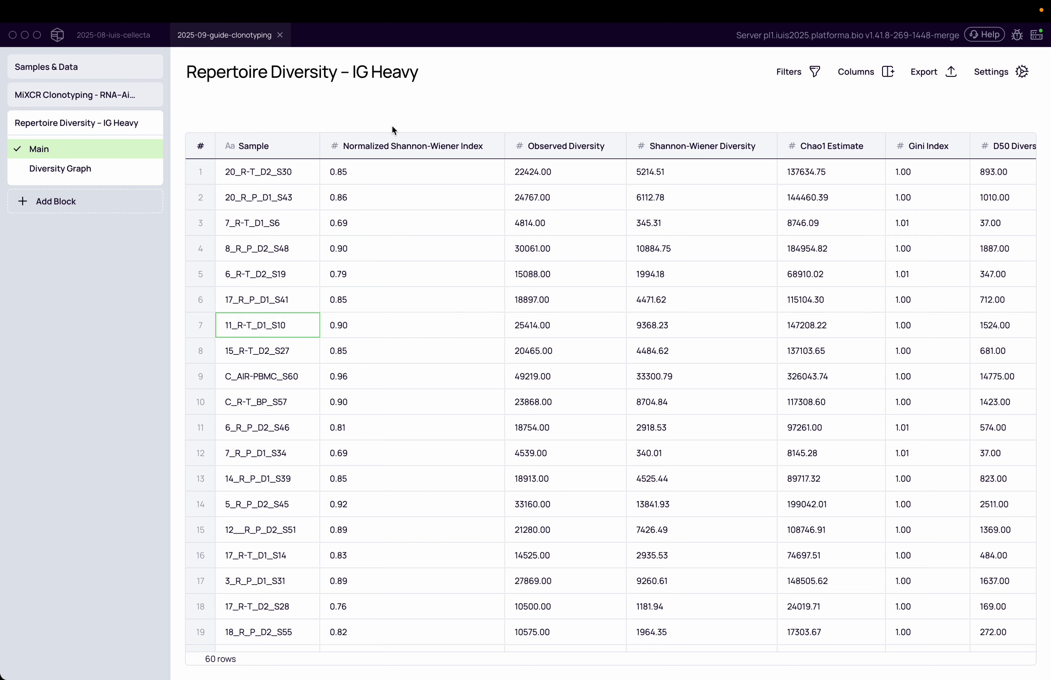
- Sort the diversity table by Normalized Shannon-Wiener Index in descending order and look over the remaining metric columns
left_click(424, 146)
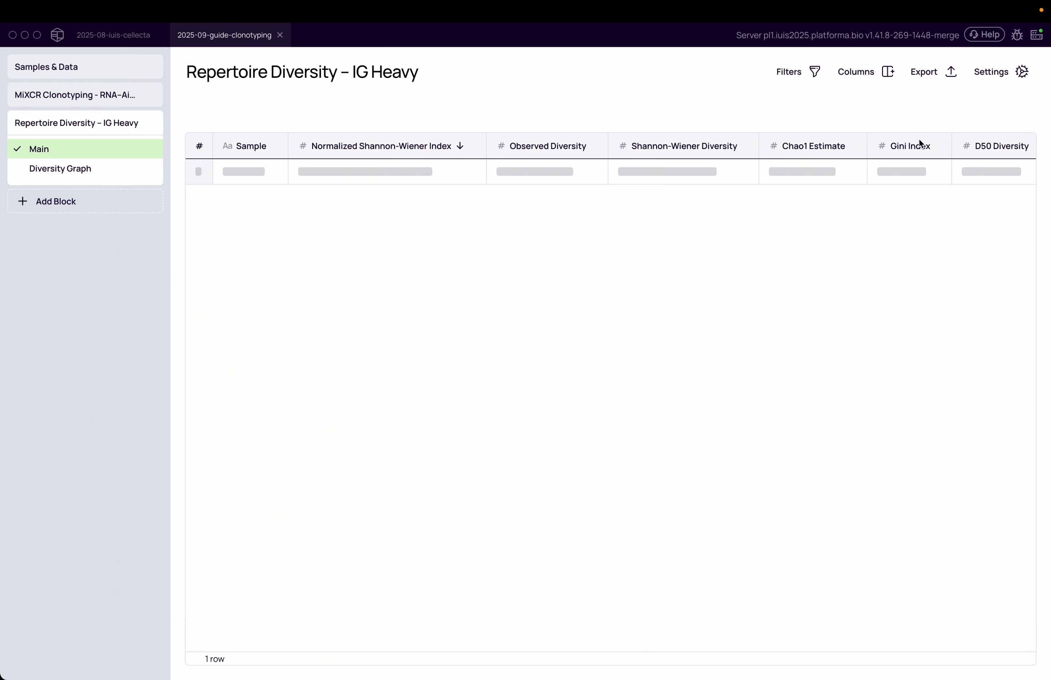
left_click(1036, 81)
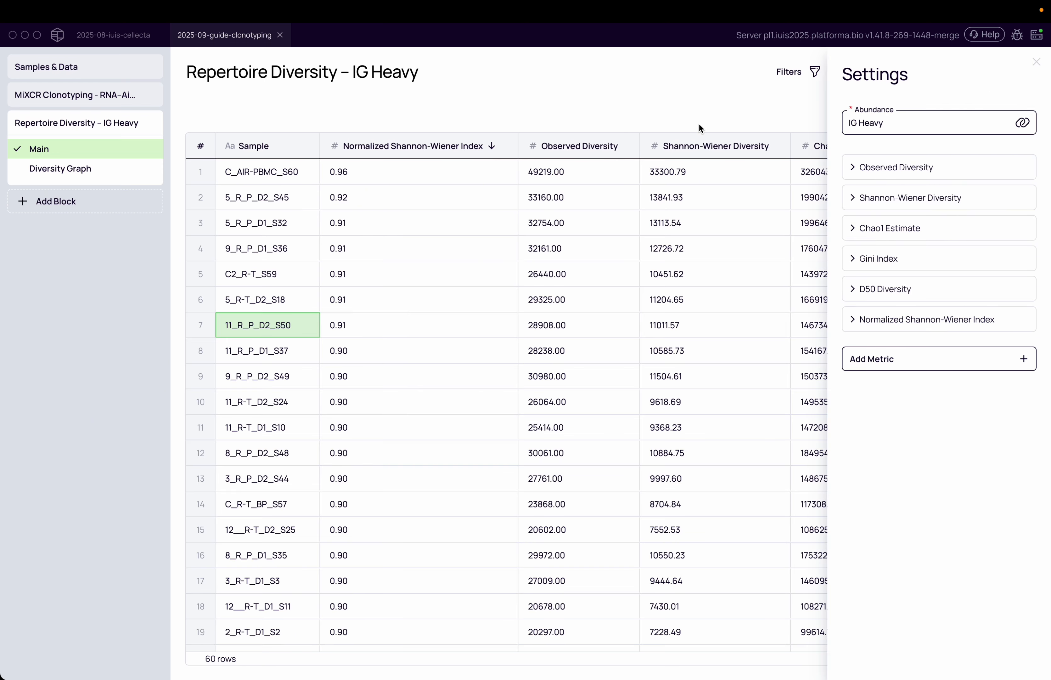
left_click(688, 106)
scroll(717, 362, "right", 2)
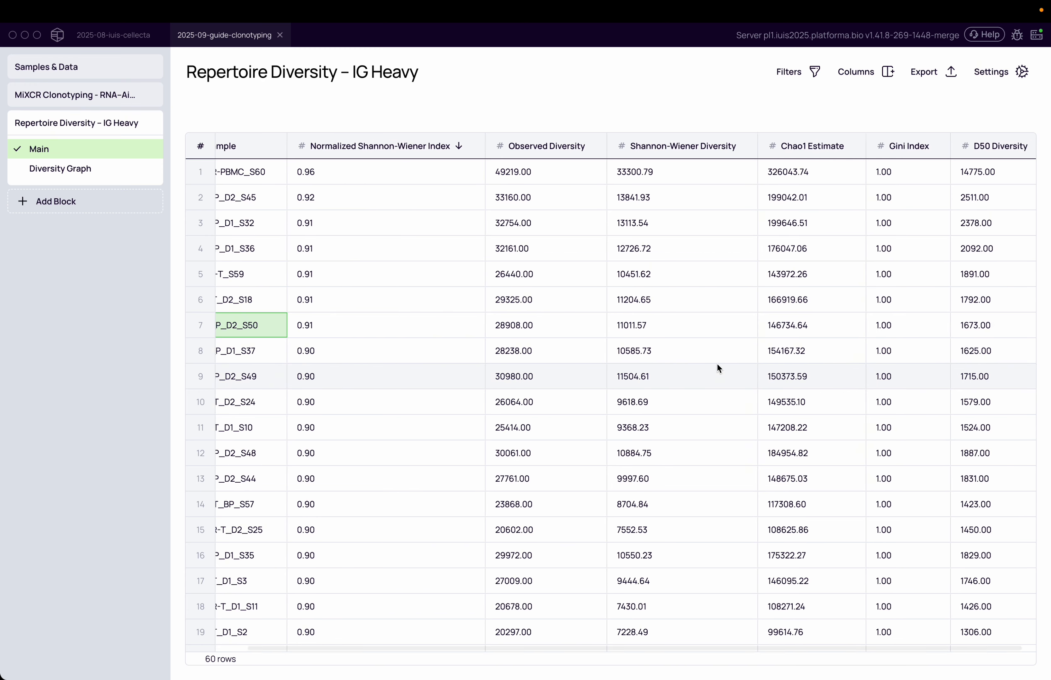
scroll(716, 361, "left", 2)
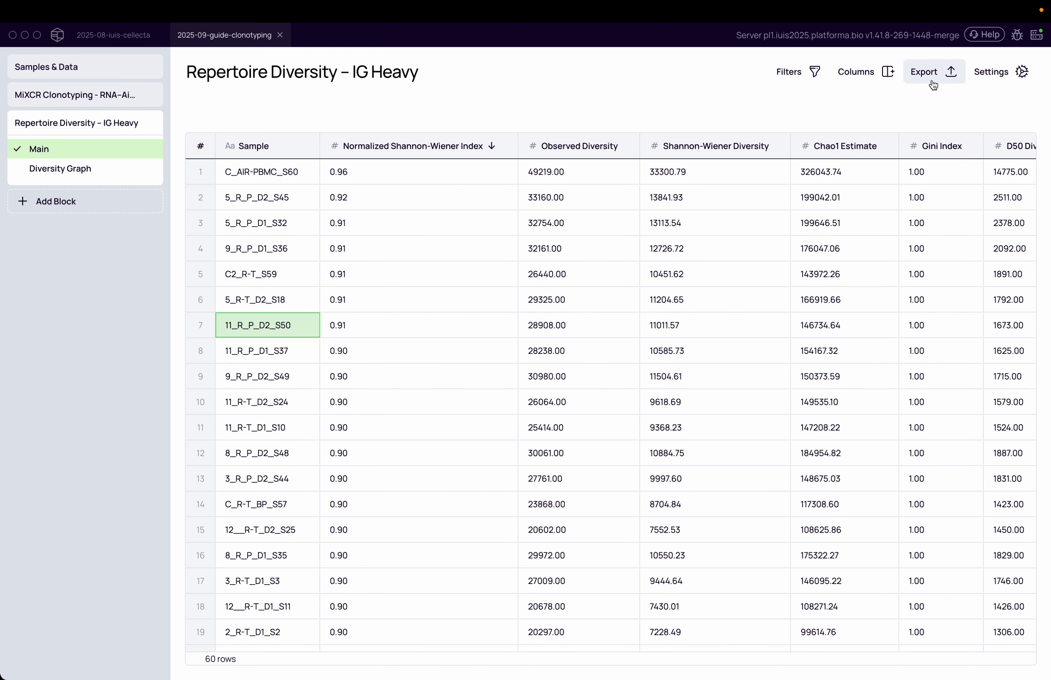
- Open the block's Diversity Graph and enlarge the chart to 140%
left_click(78, 170)
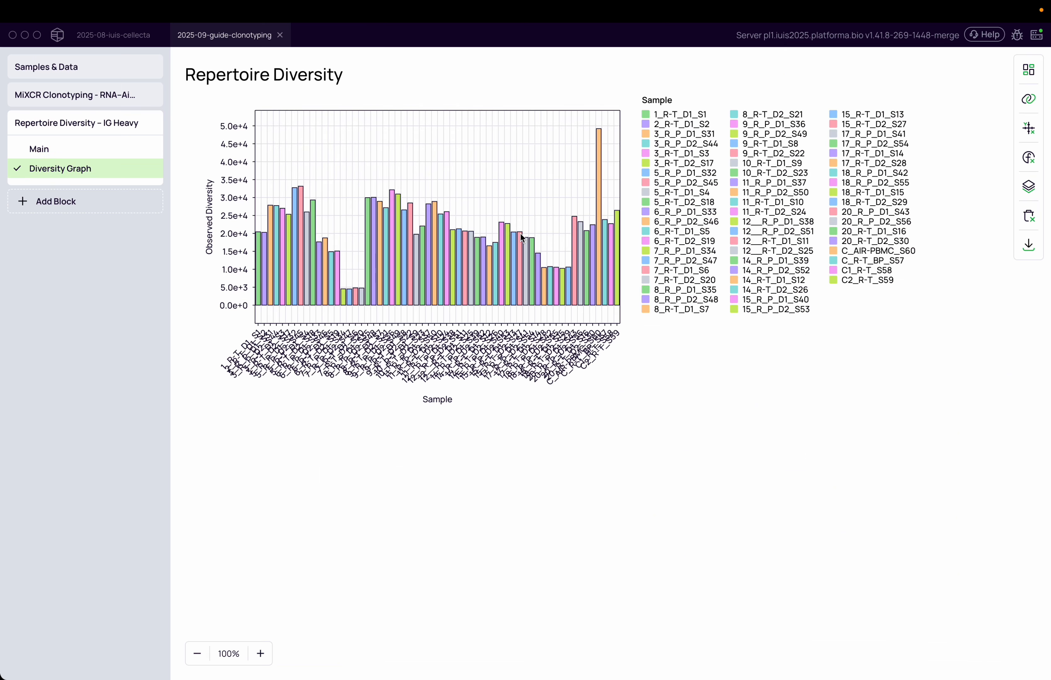
left_click(261, 653)
left_click(260, 653)
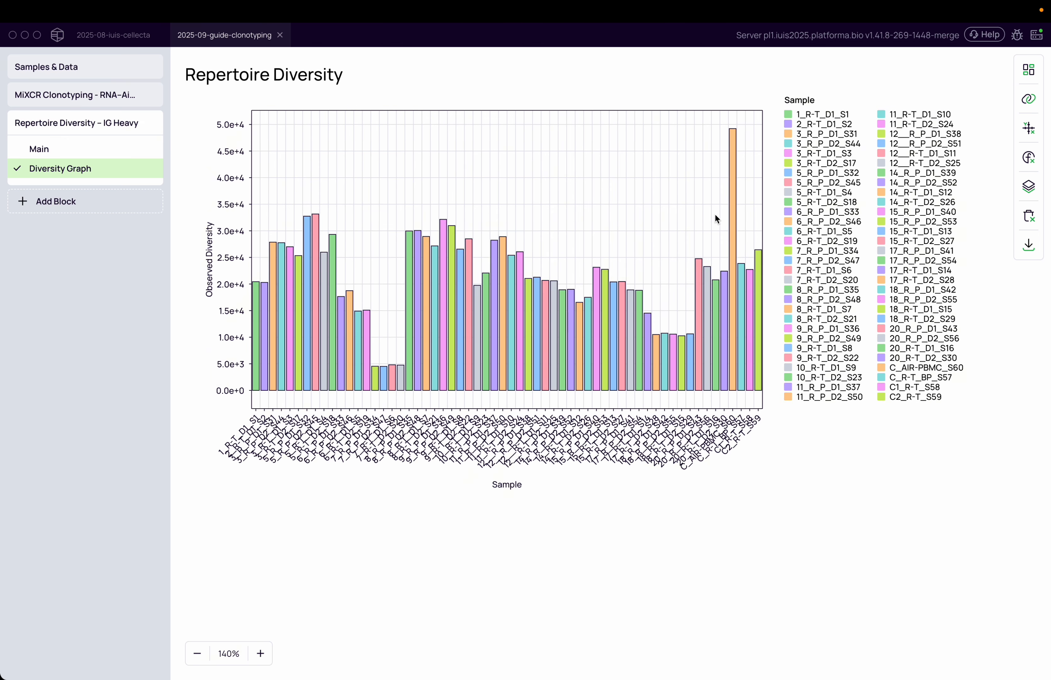
- Map the diversity graph's Y axis to Normalized Shannon-Wiener Index / RNA-AiRR / IG Heavy in the data mapping
left_click(1028, 98)
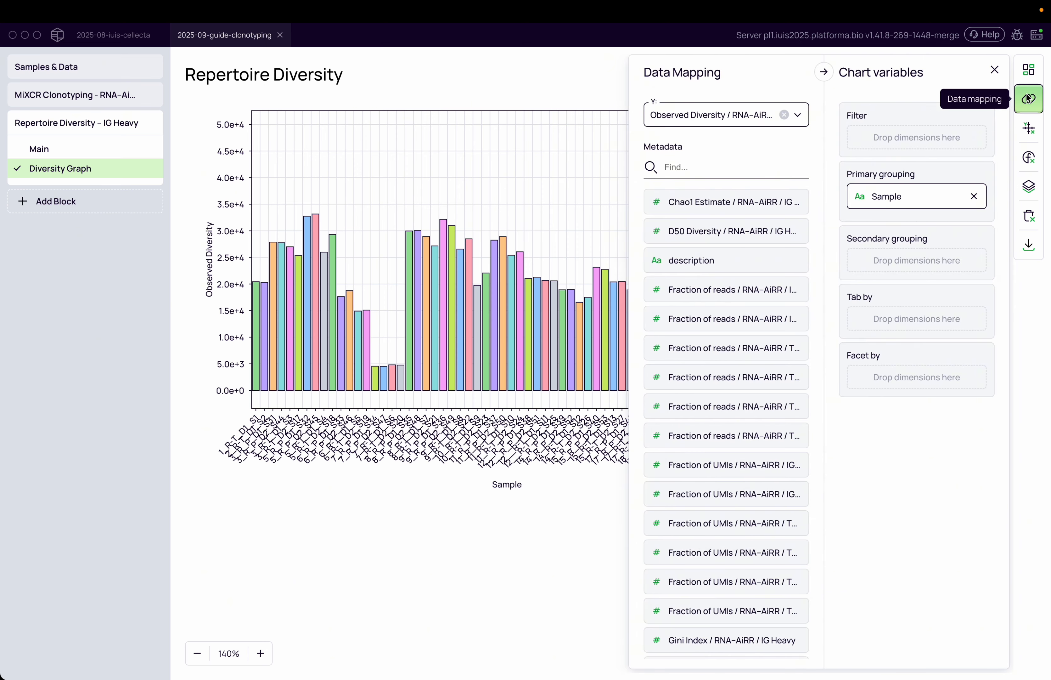
left_click(1028, 98)
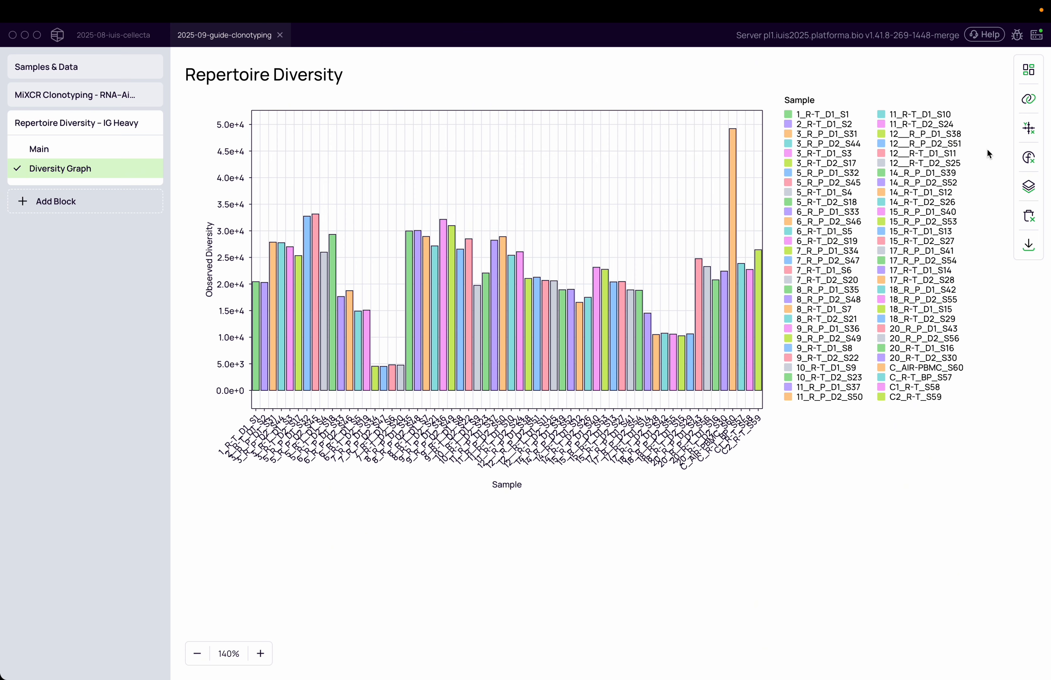
left_click(1027, 108)
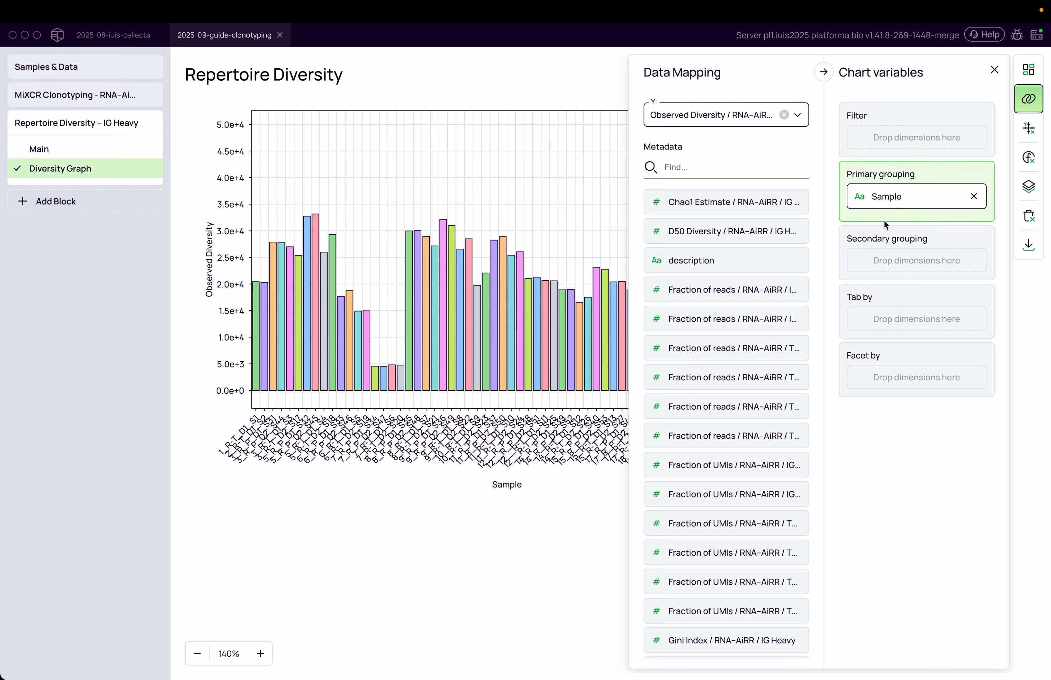
left_click(751, 123)
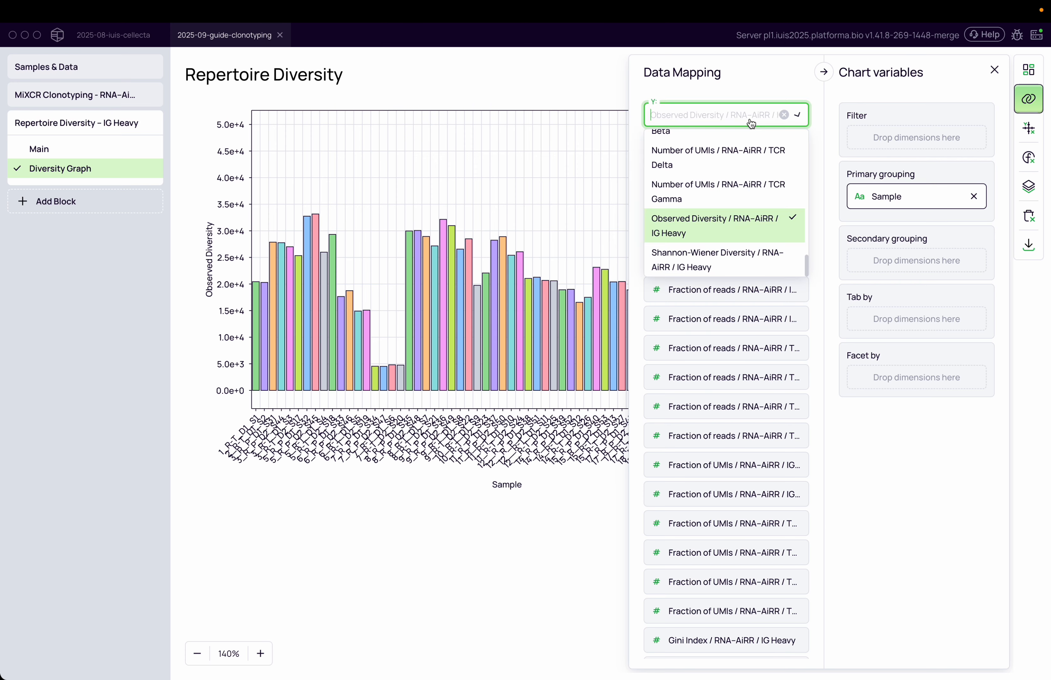
scroll(744, 248, "up", 6)
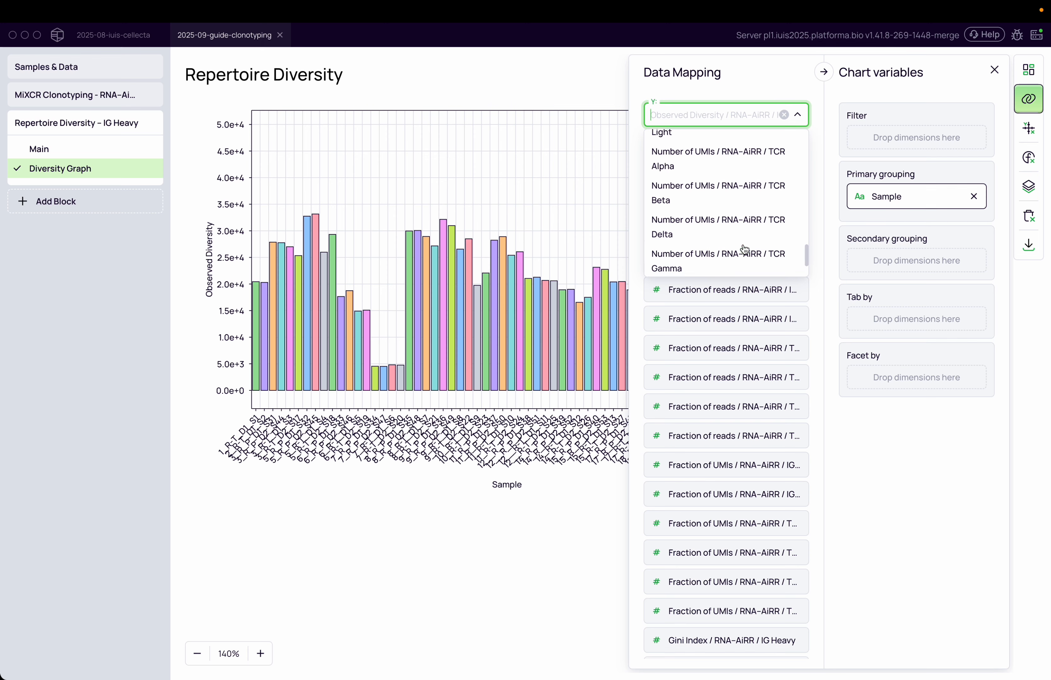
scroll(744, 249, "up", 1)
scroll(744, 248, "down", 5)
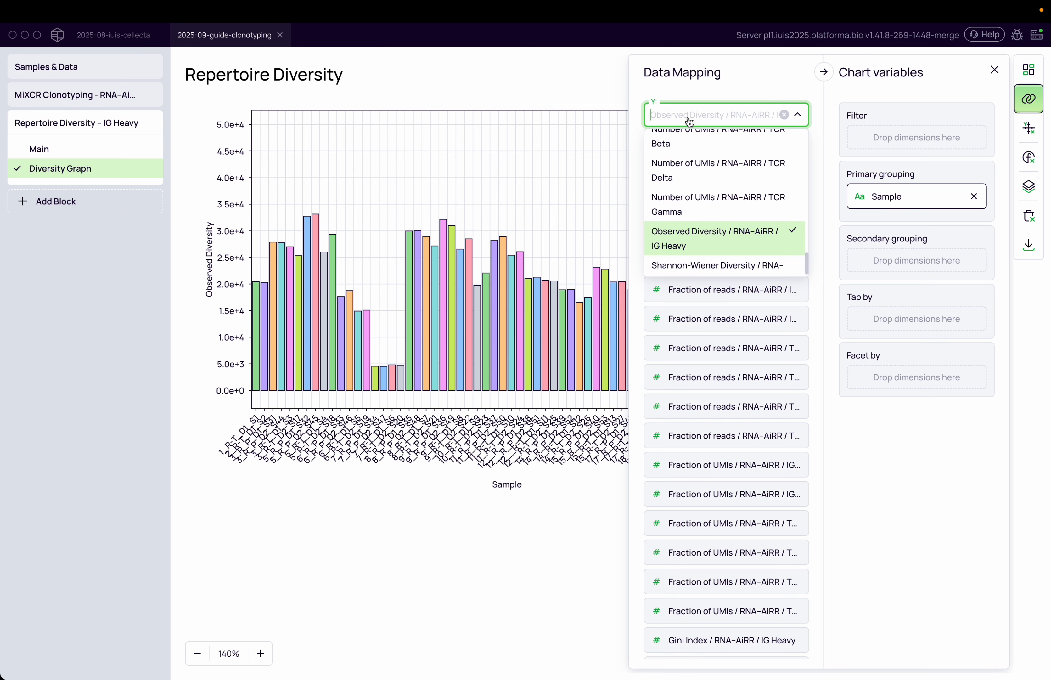
type("nor")
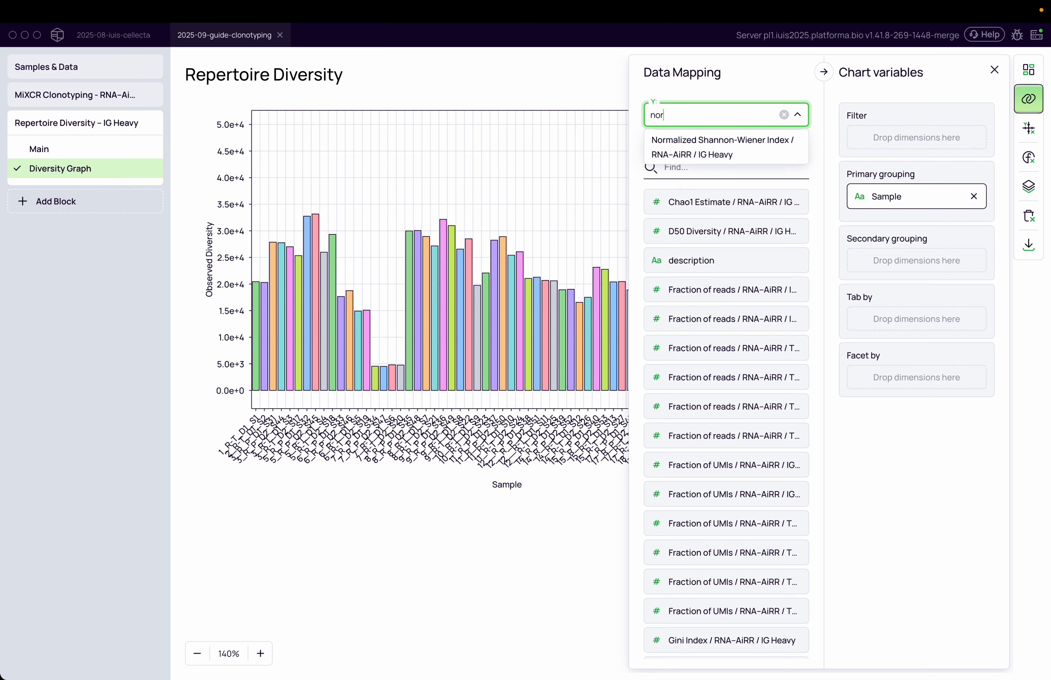
left_click(696, 149)
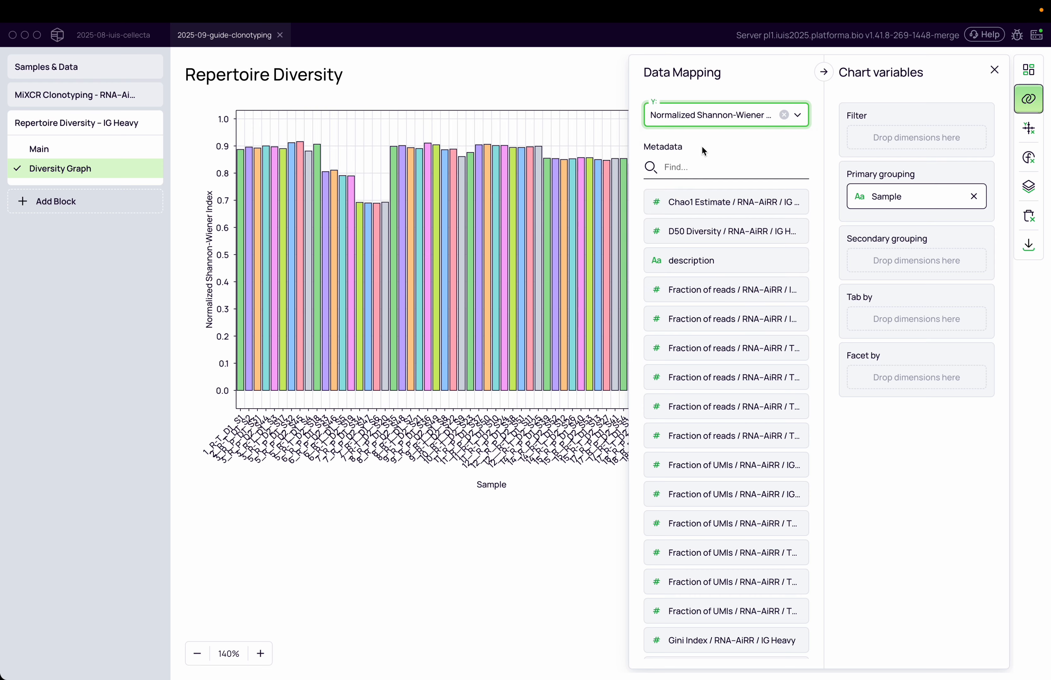
- Check the metric list in the Repertoire Diversity block's main settings and return to the unobstructed Diversity Graph
left_click(89, 150)
left_click(989, 71)
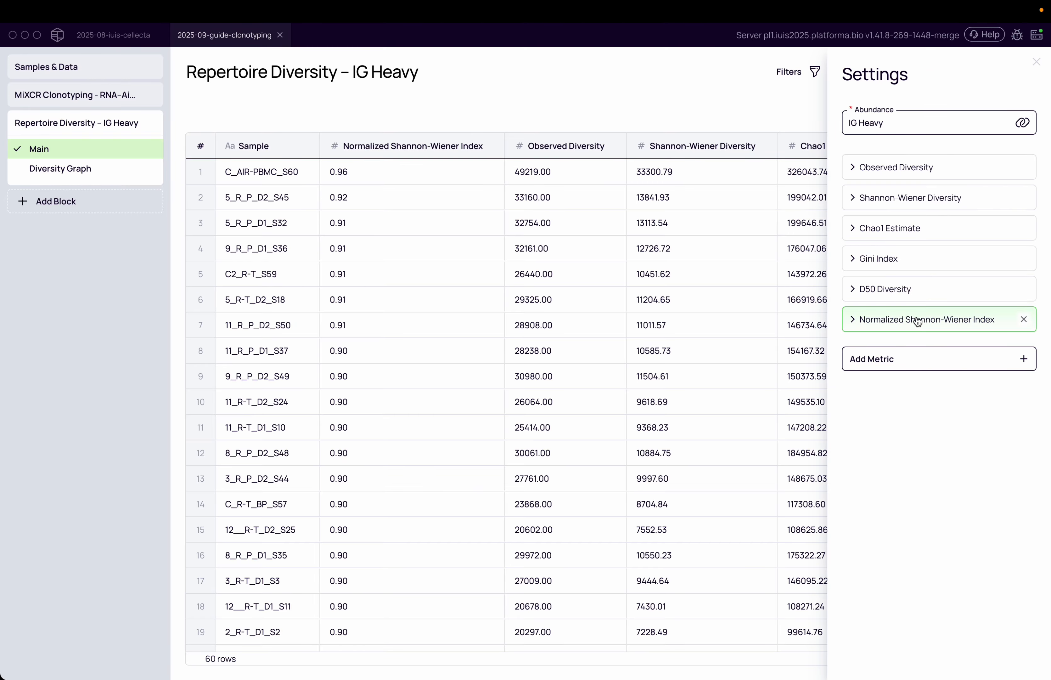
left_click(87, 169)
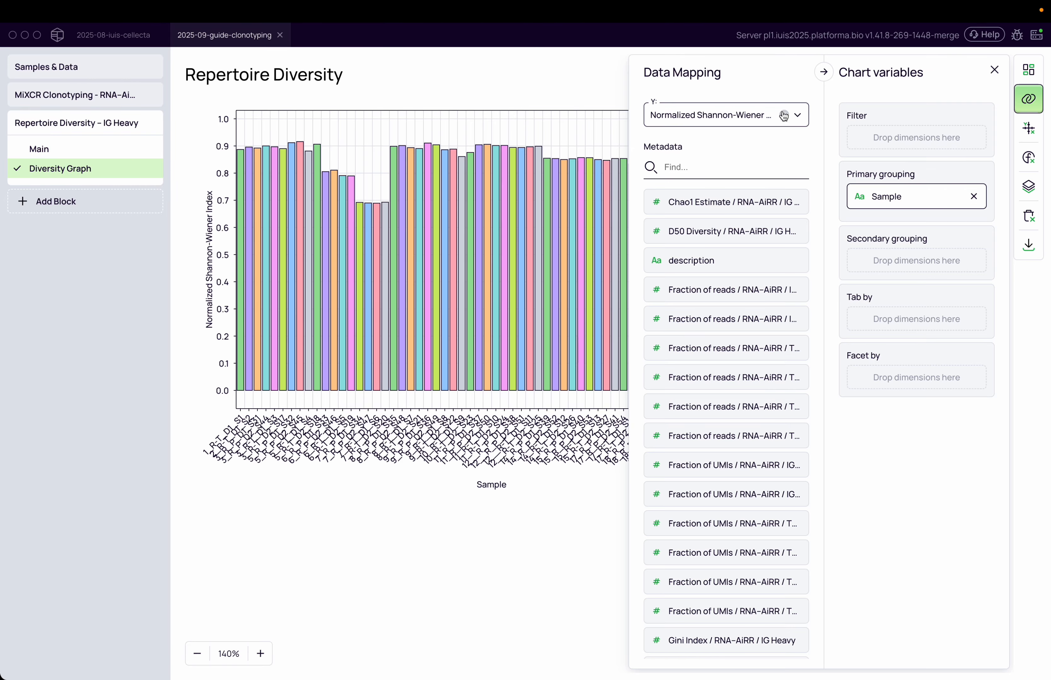
left_click(740, 115)
left_click(507, 522)
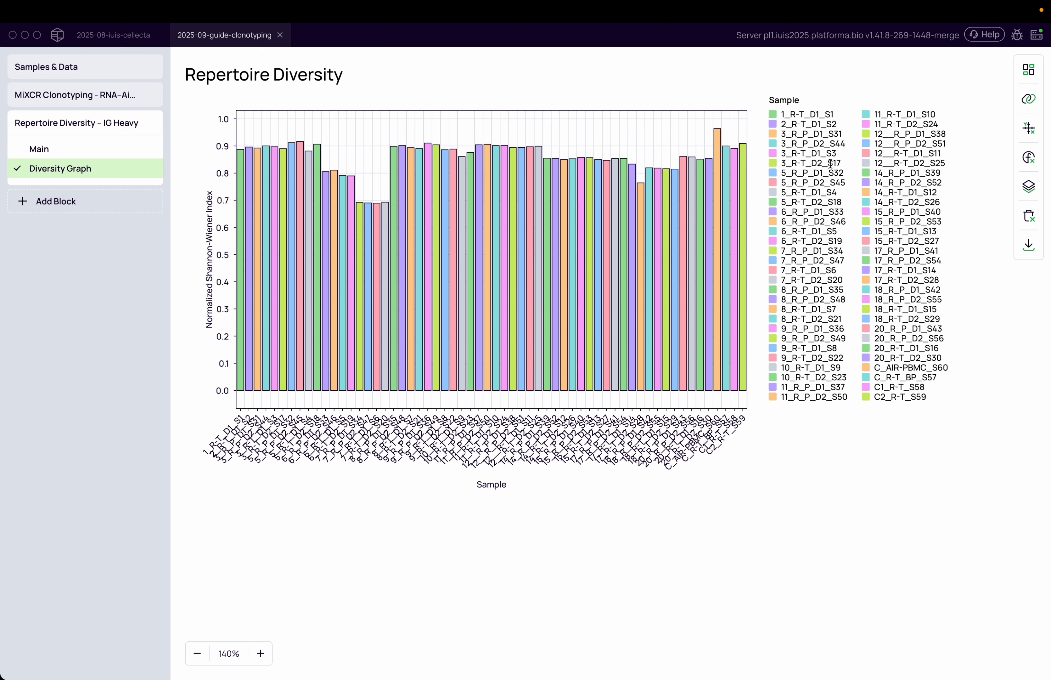
- Replace Sample with the time_point metadata as the diversity graph's primary grouping
left_click(1029, 99)
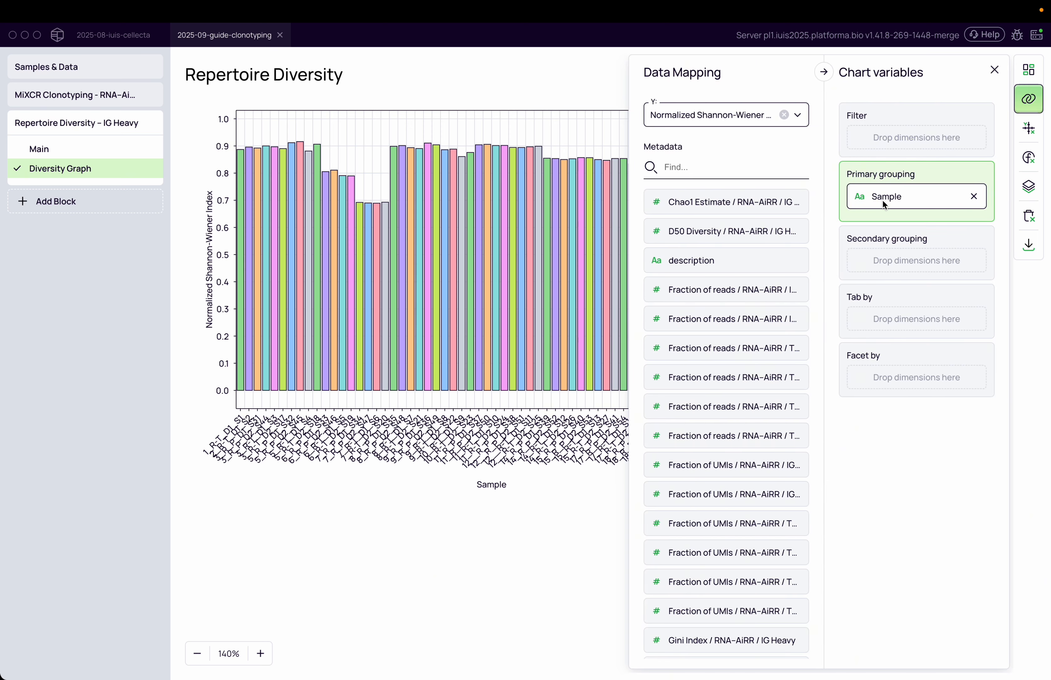
left_click(974, 196)
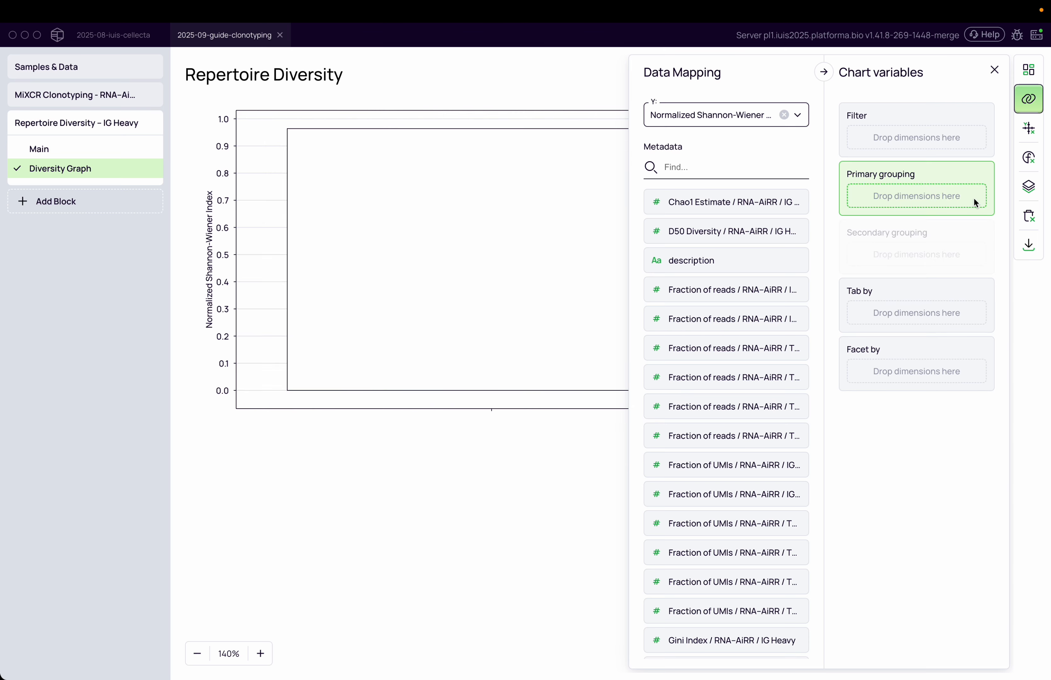
left_click(65, 78)
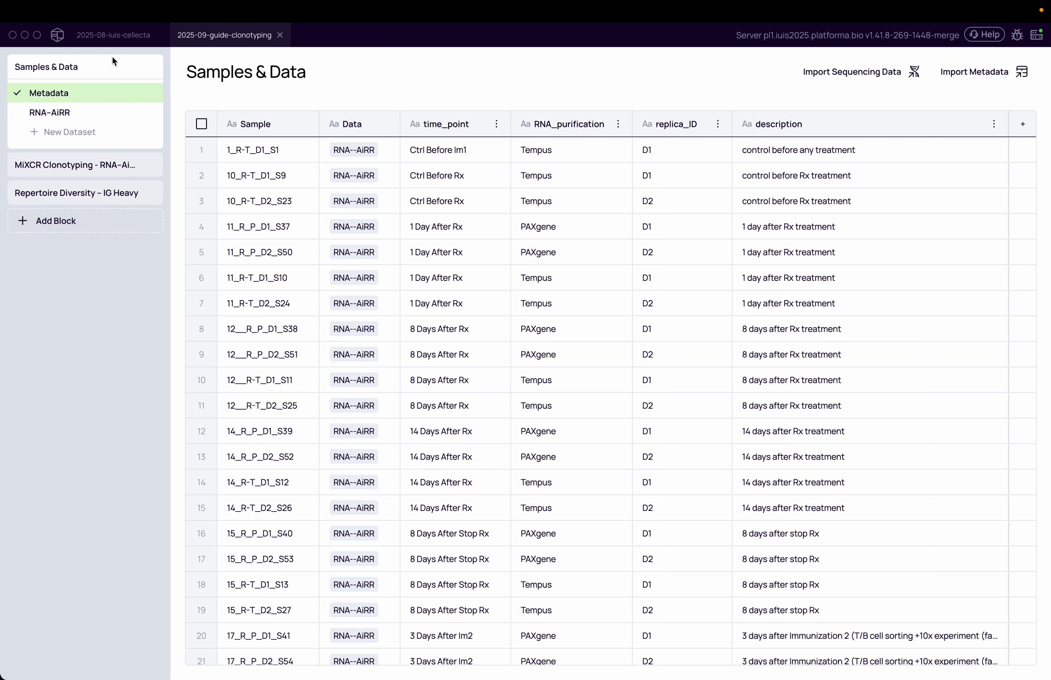
left_click(57, 193)
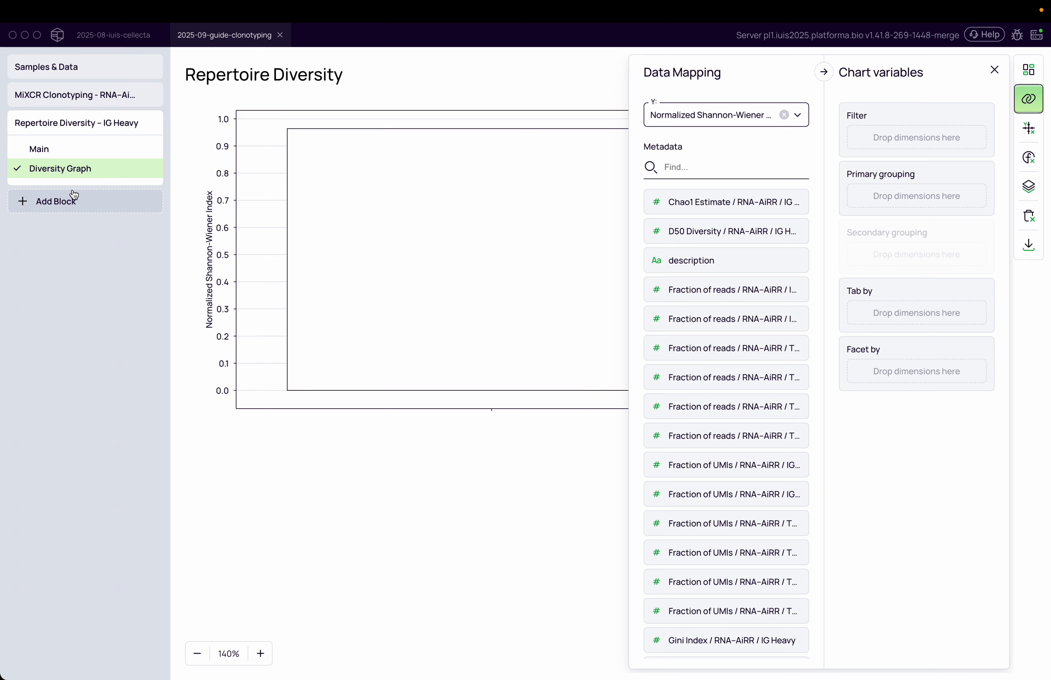
left_click(692, 171)
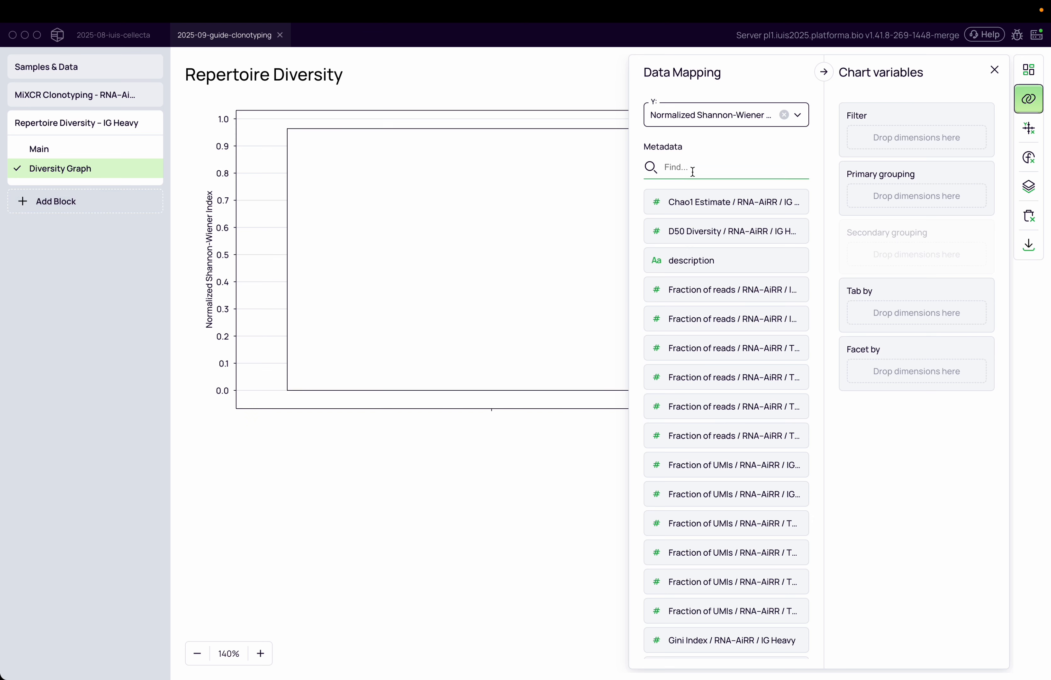
type("time")
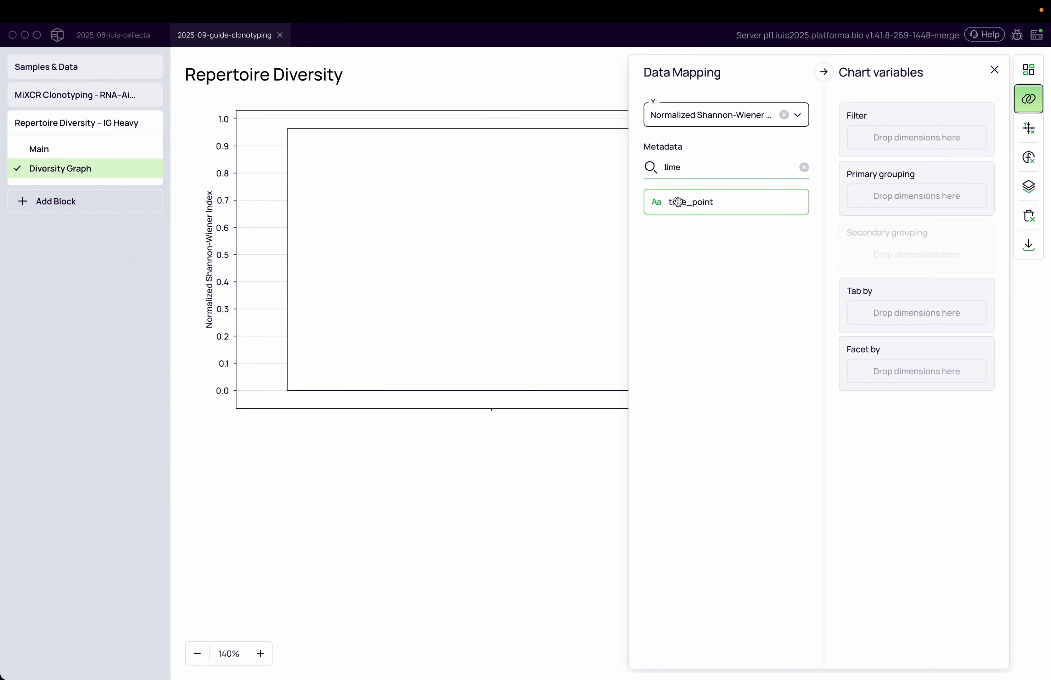
left_click_drag(700, 202, 915, 198)
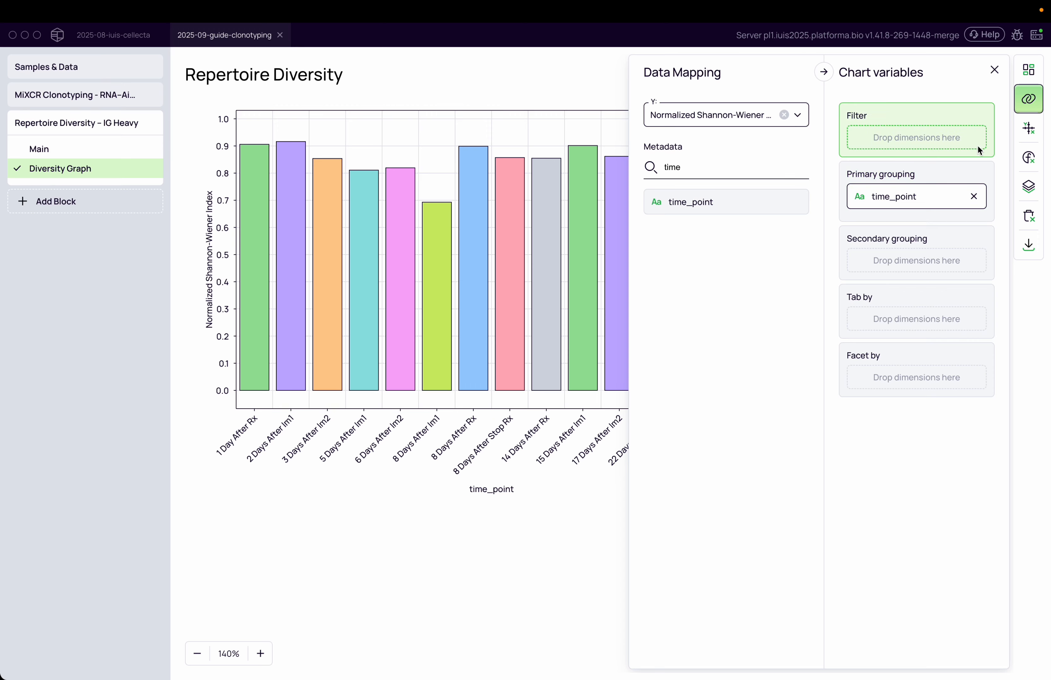
left_click(995, 70)
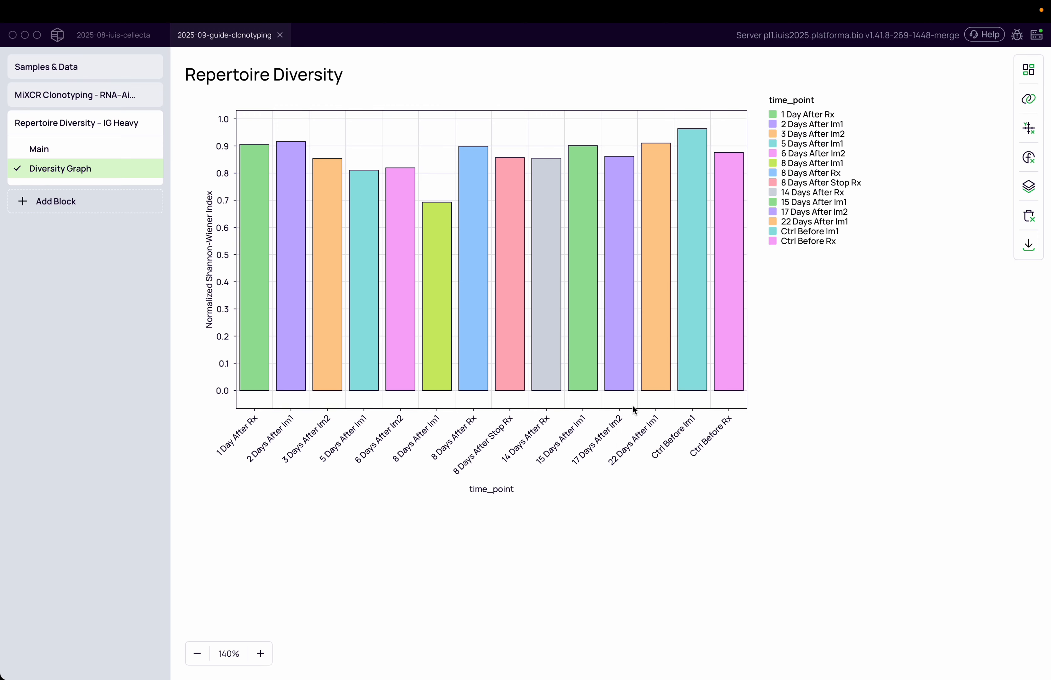
- Preview the Boxplot, Boxplot + Jittered Dots and Violins templates and set the chart to Line + Jittered Dots
left_click(1032, 65)
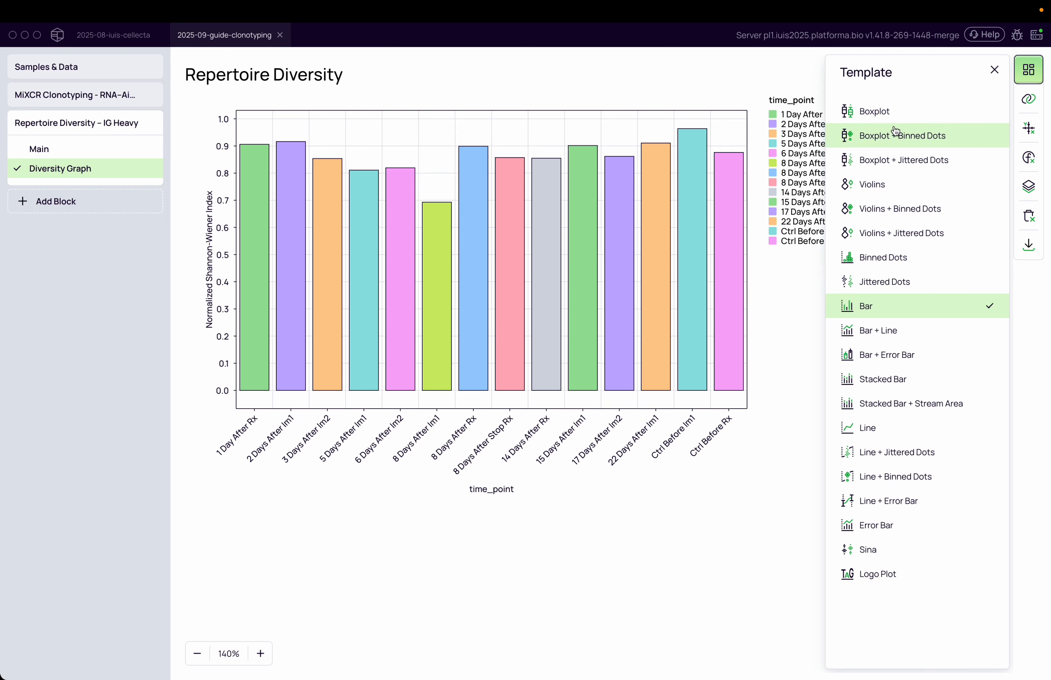
left_click(920, 124)
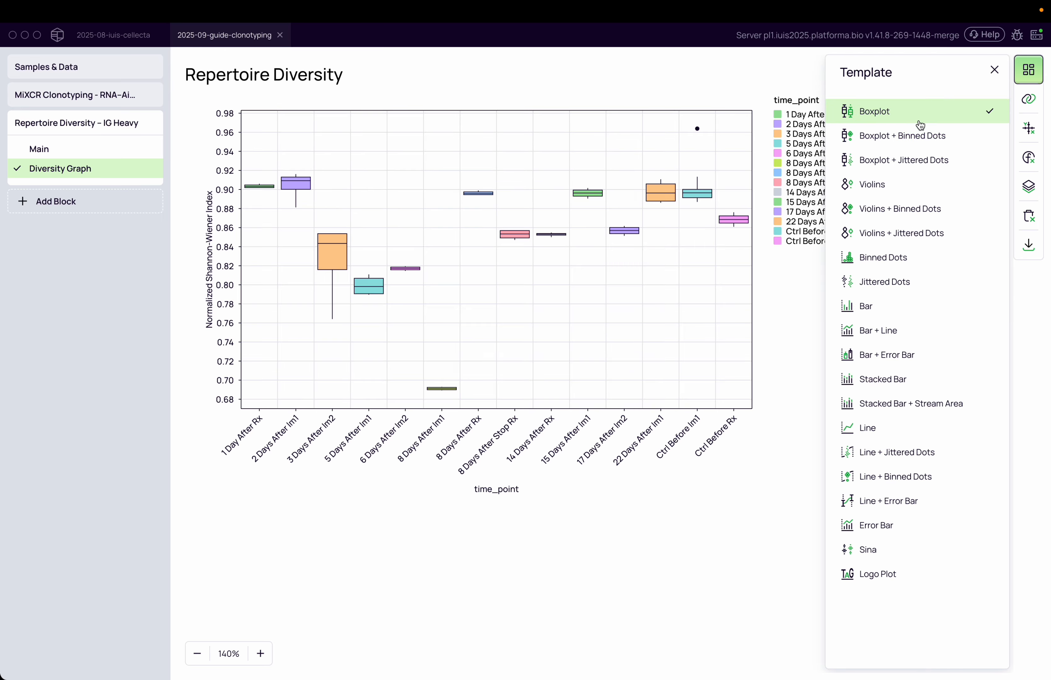
left_click(919, 158)
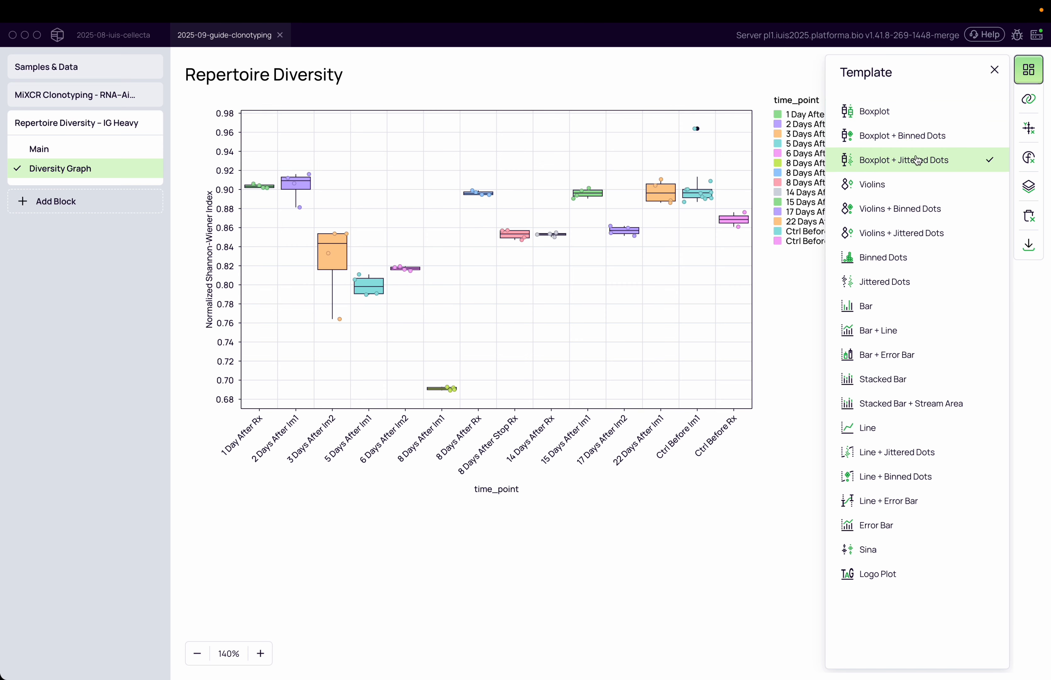
left_click(908, 185)
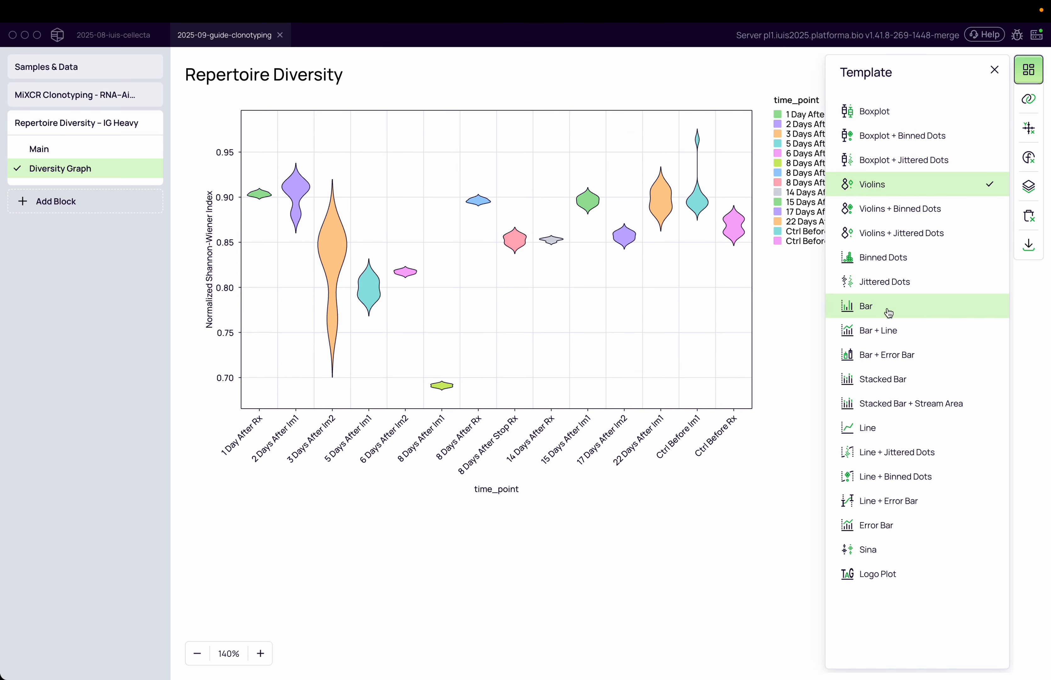
left_click(890, 453)
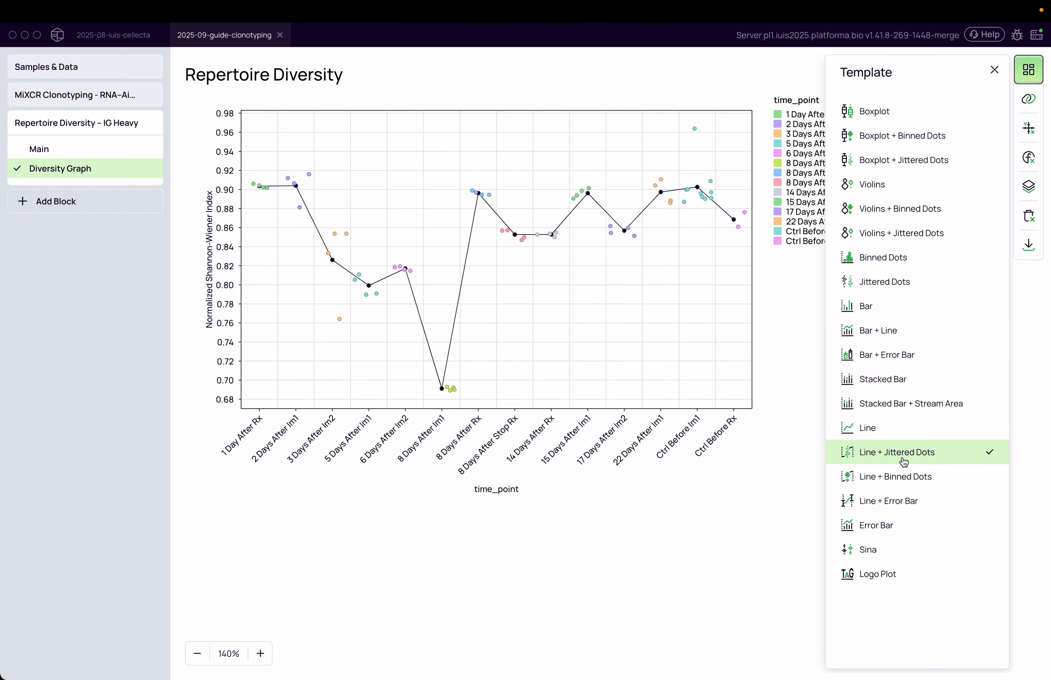
left_click(702, 535)
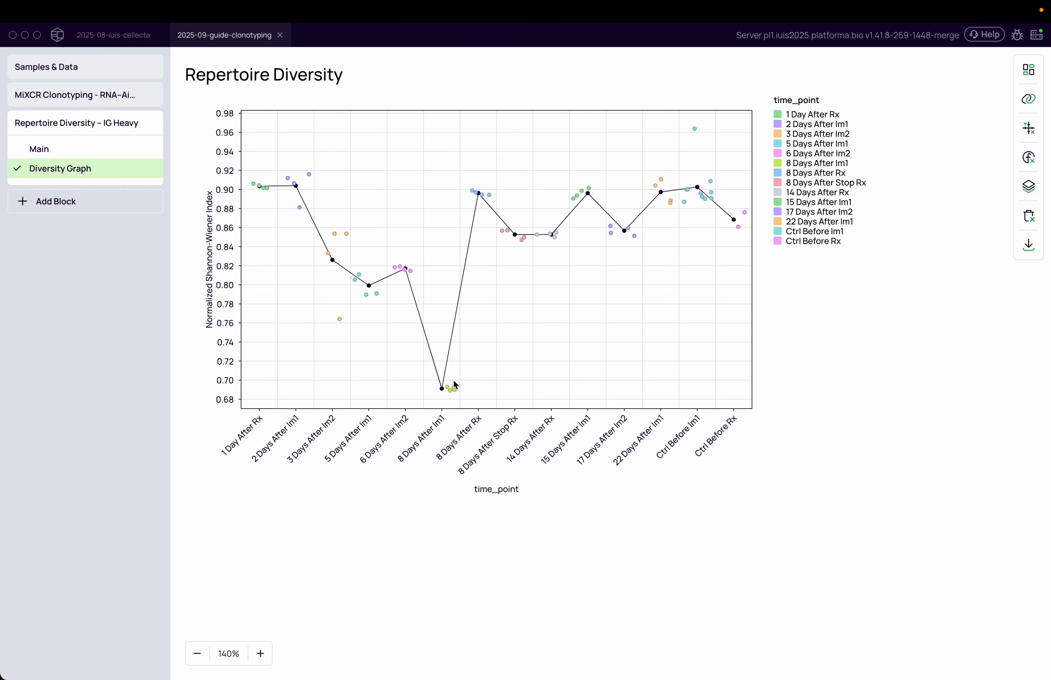
- Examine the order of the time-point labels and the diversity value at 8 Days After Im1
left_click_drag(399, 456, 452, 384)
mouse_move(453, 384)
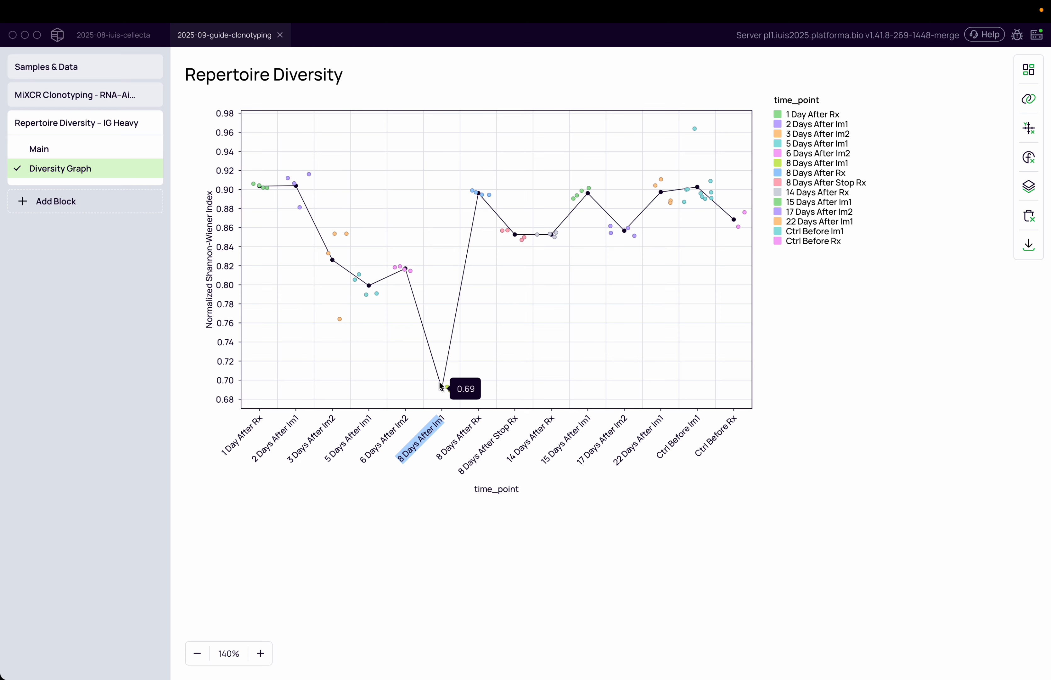
left_click(519, 520)
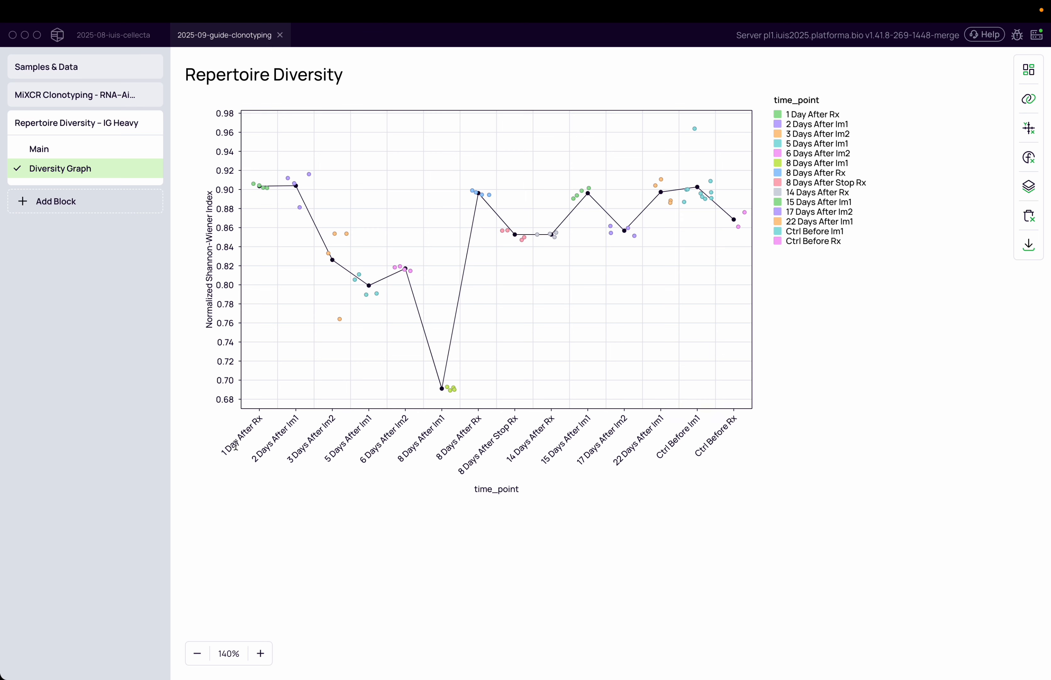
left_click_drag(224, 451, 298, 418)
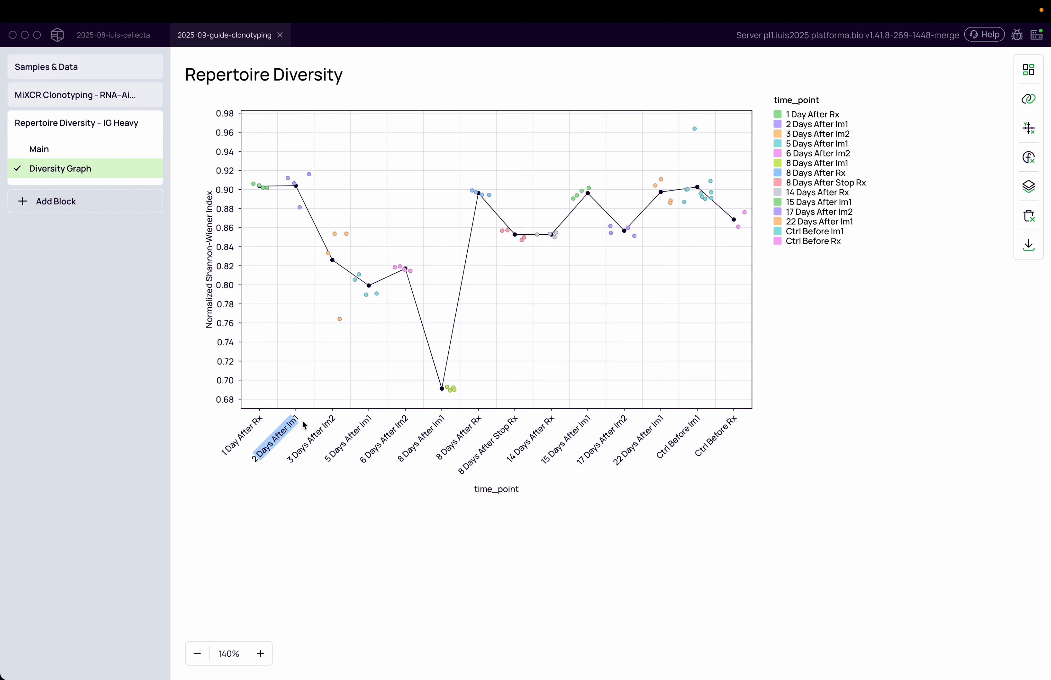
left_click_drag(290, 460, 412, 428)
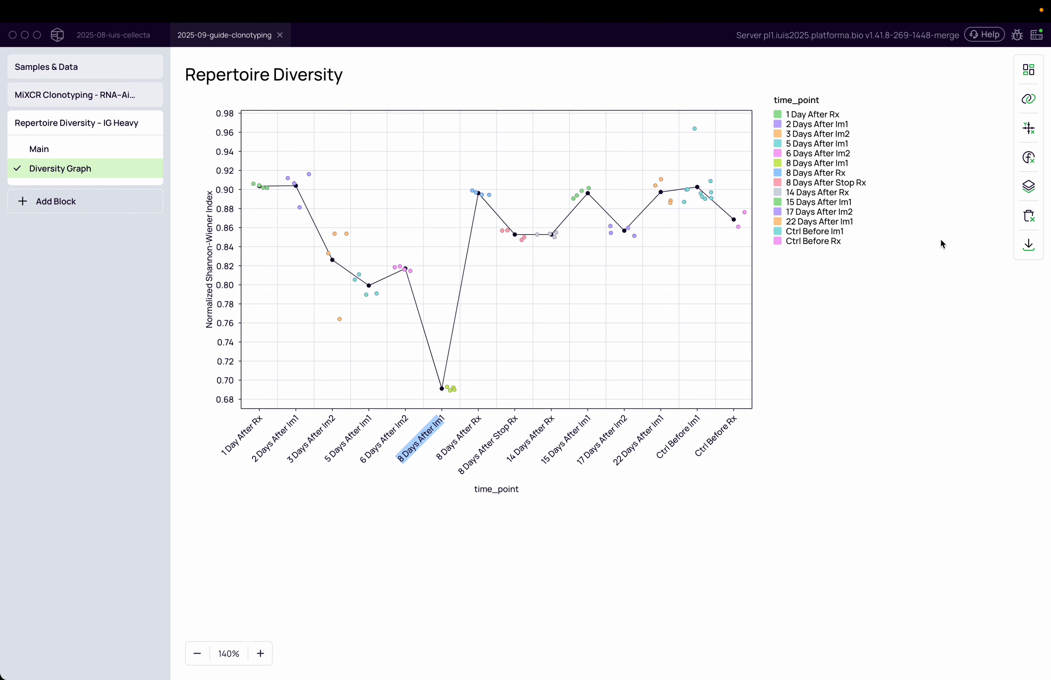
- Open the X-axis primary groups order settings for the time_point grouping
left_click(1029, 129)
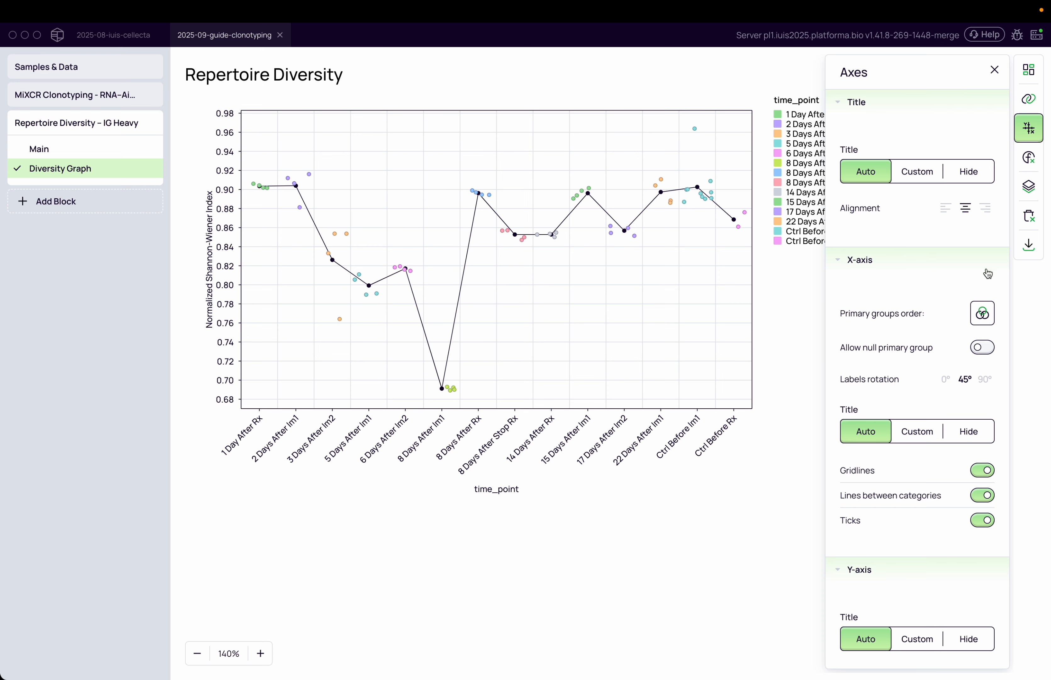
left_click(982, 313)
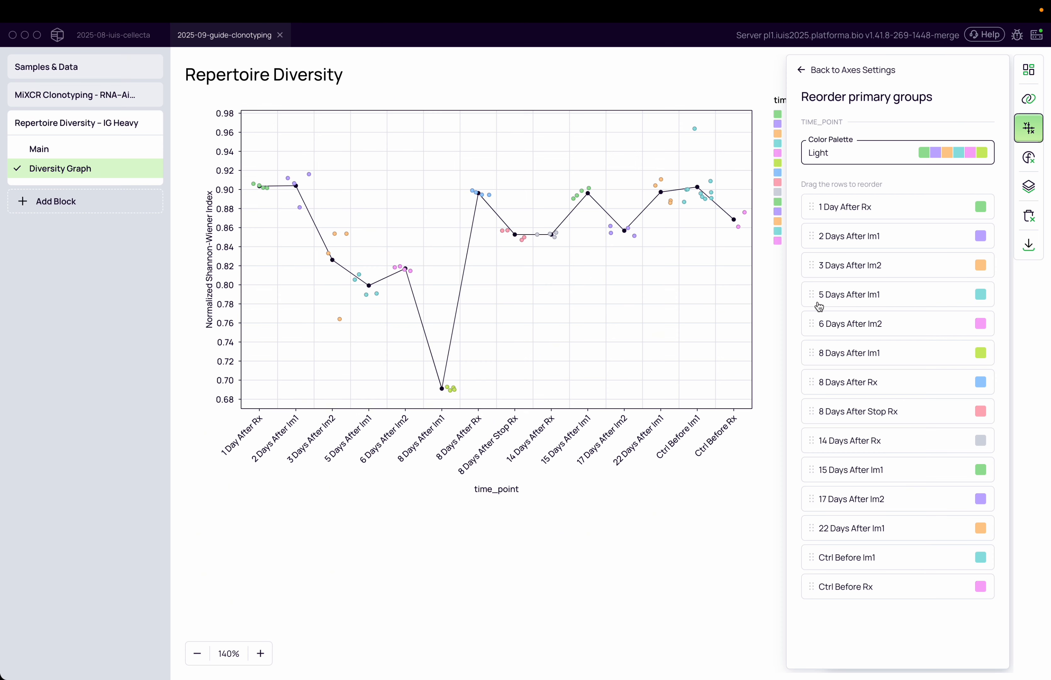
left_click(1028, 128)
left_click(1032, 134)
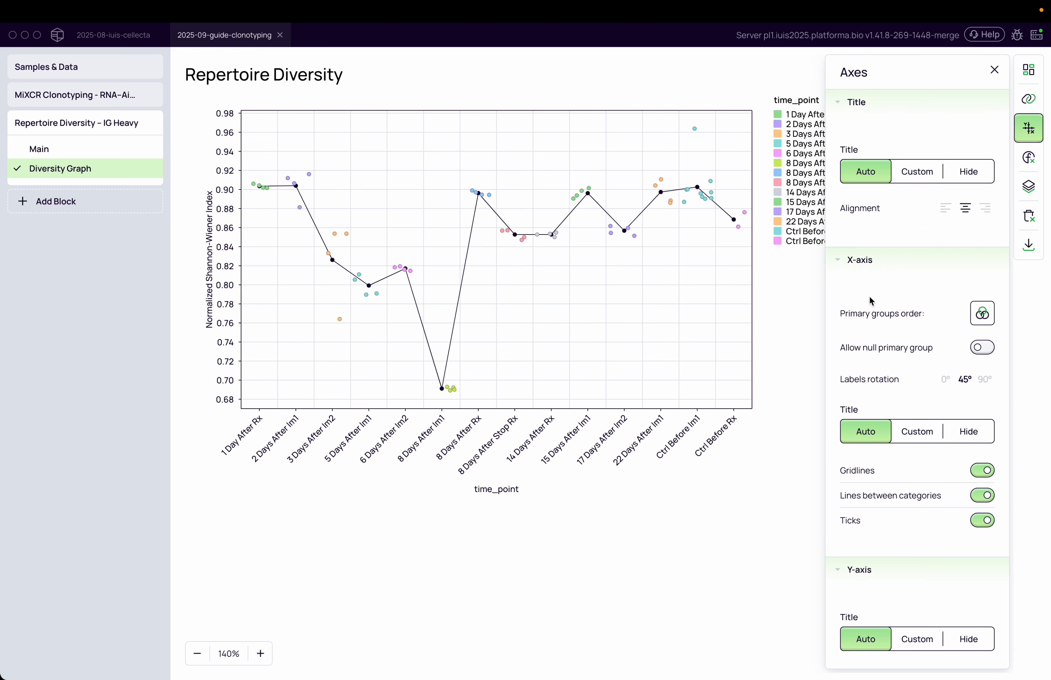
left_click_drag(845, 312, 907, 314)
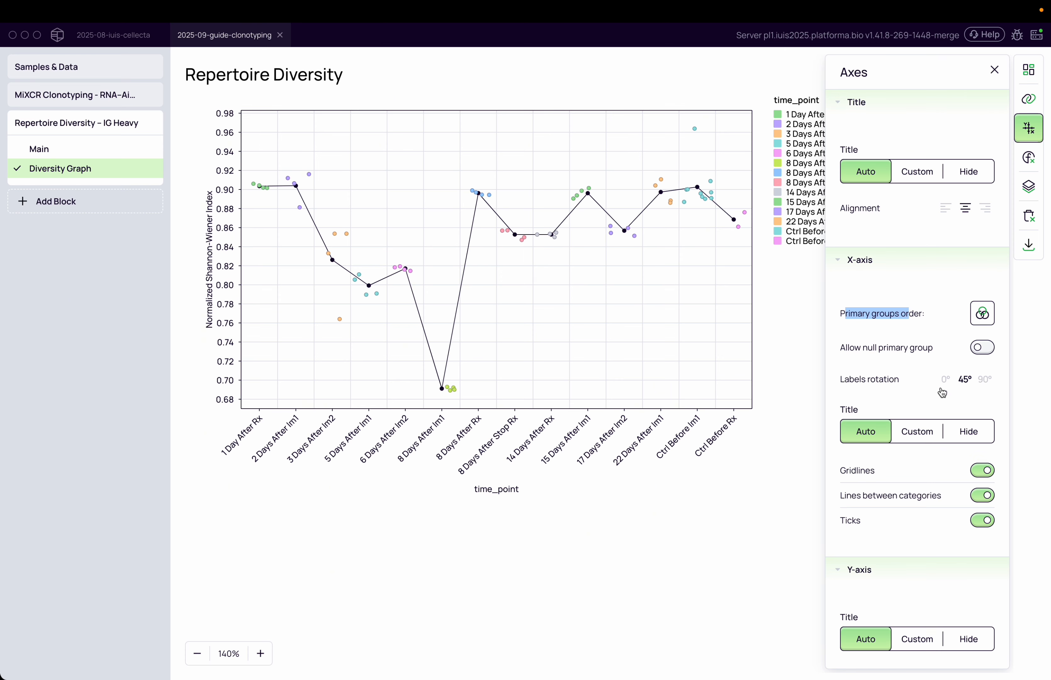
left_click(979, 317)
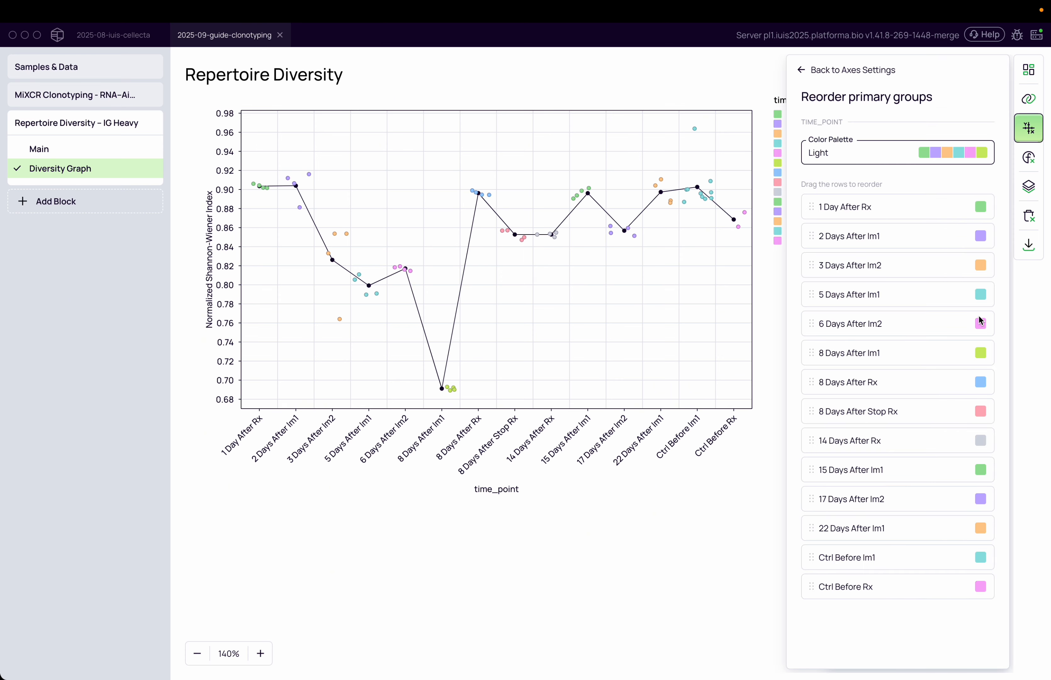
- Try the Viridis color palette and apply the Bright palette to the time_point groups
left_click(909, 158)
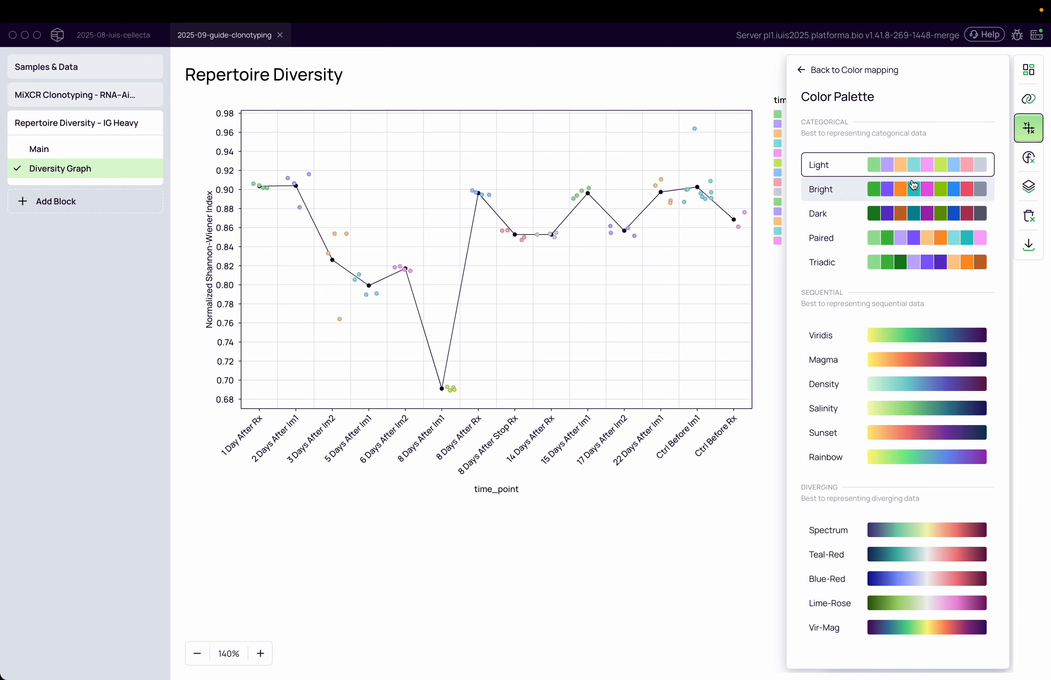
left_click(912, 188)
left_click(907, 155)
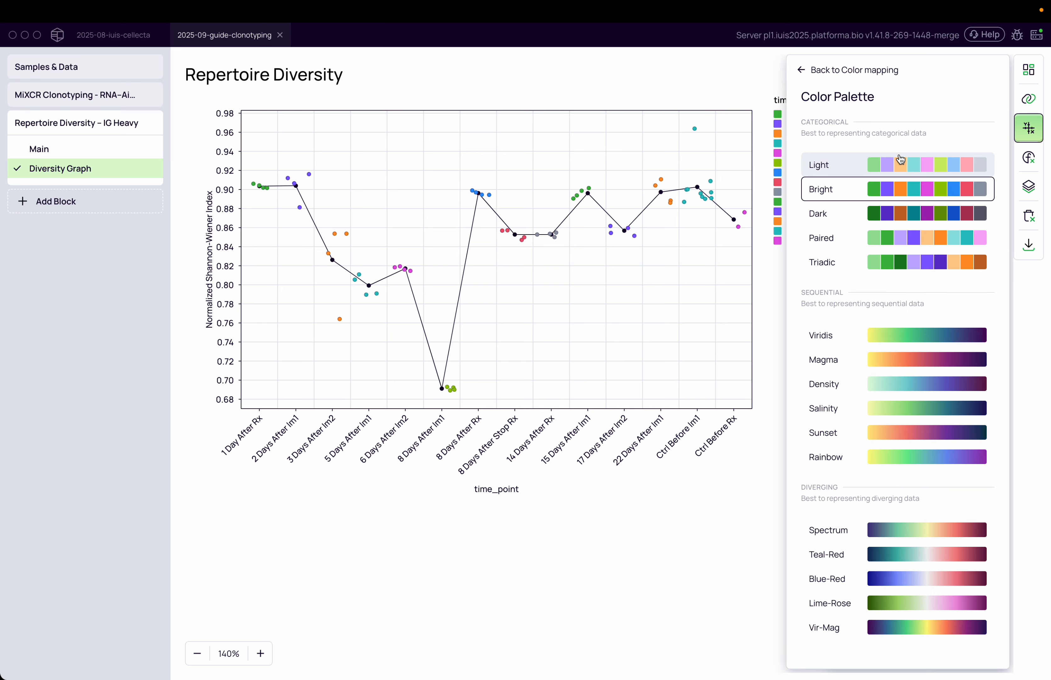
left_click(879, 334)
left_click(872, 152)
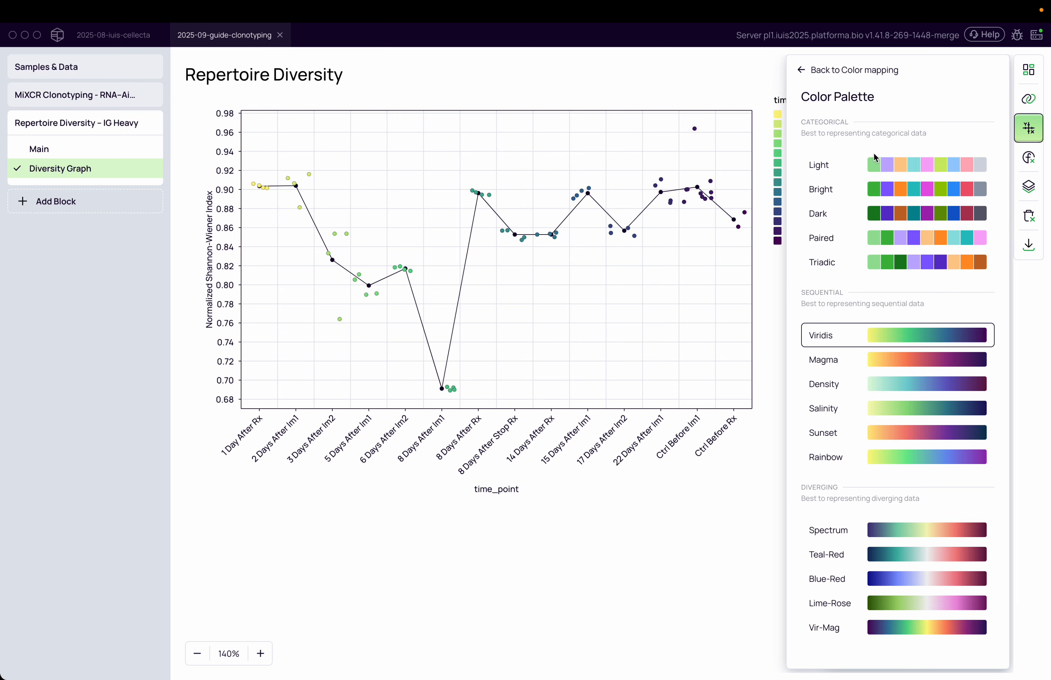
left_click(880, 185)
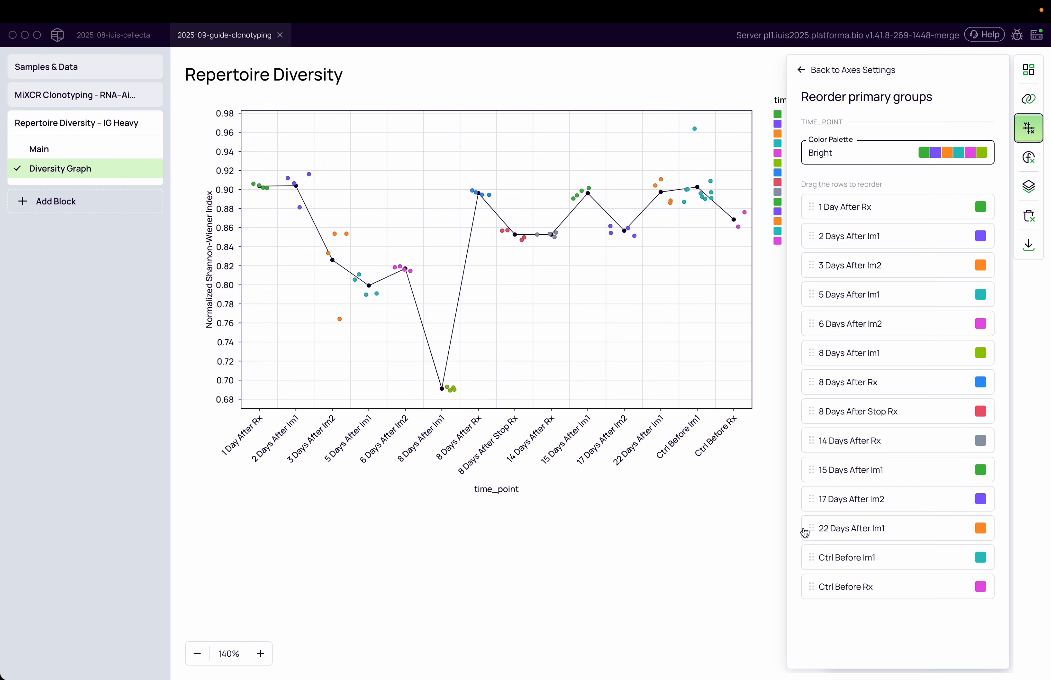
- Reorder the time_point groups to start with Ctrl Before Im1, followed by 2, 5, 8, 15 and 22 Days After Im1
left_click_drag(805, 561, 807, 207)
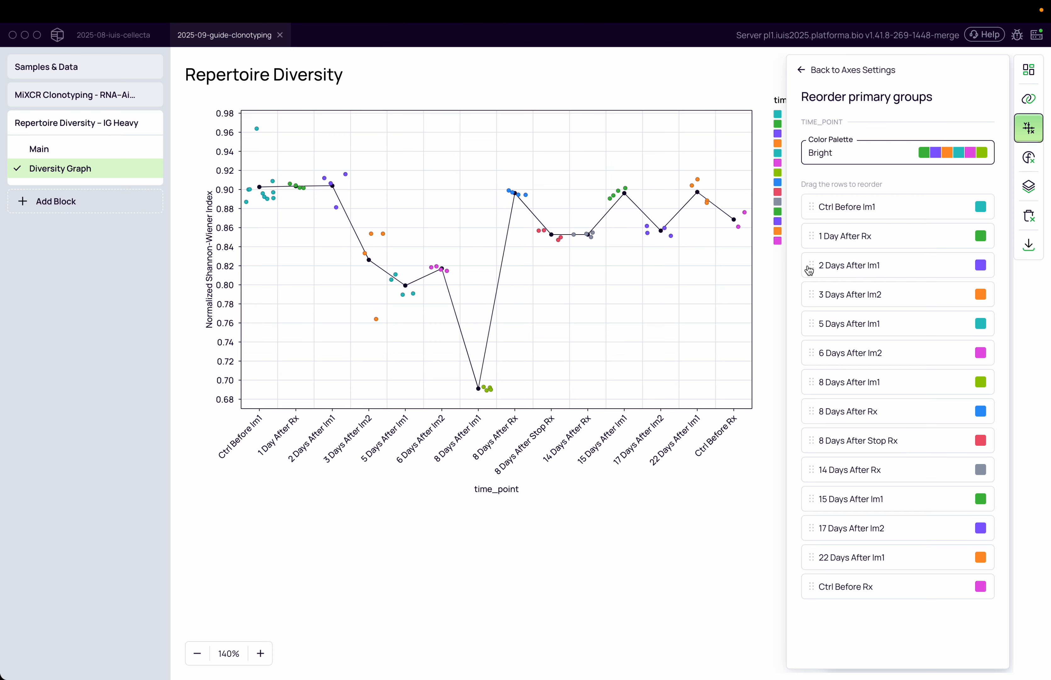
left_click_drag(809, 270, 809, 233)
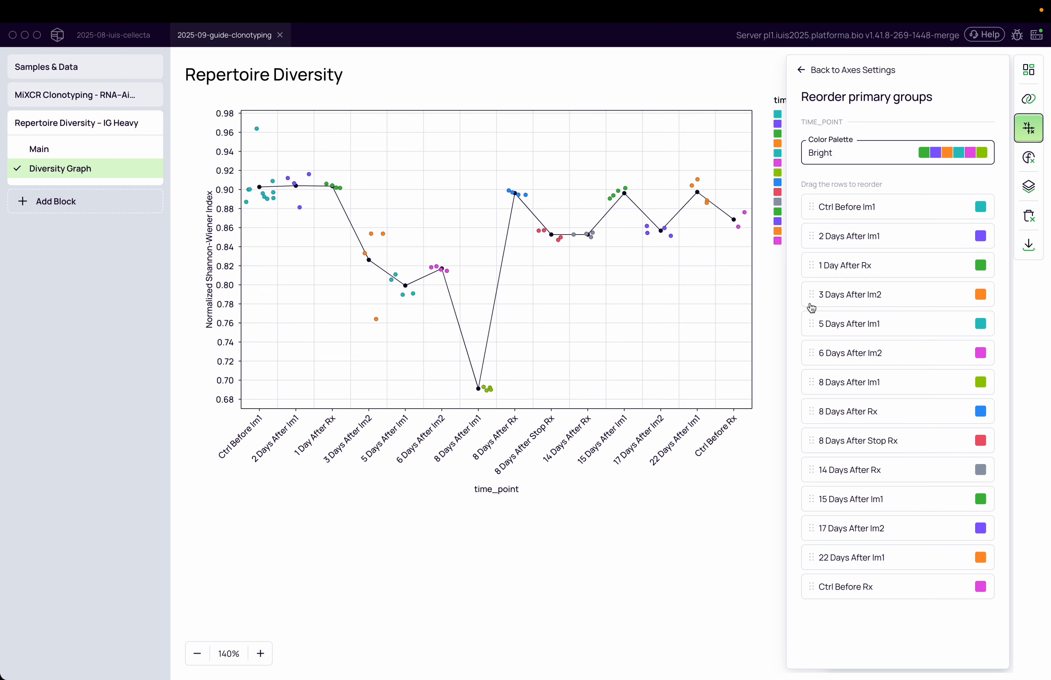
left_click_drag(811, 324, 813, 265)
left_click_drag(813, 382, 815, 294)
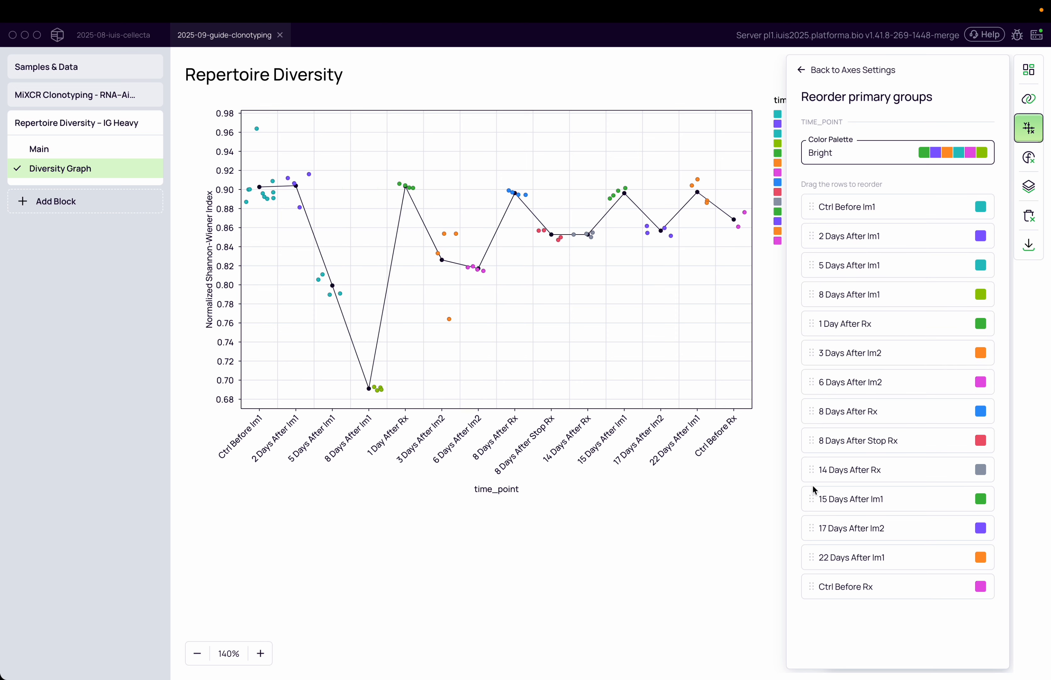
left_click_drag(814, 498, 811, 314)
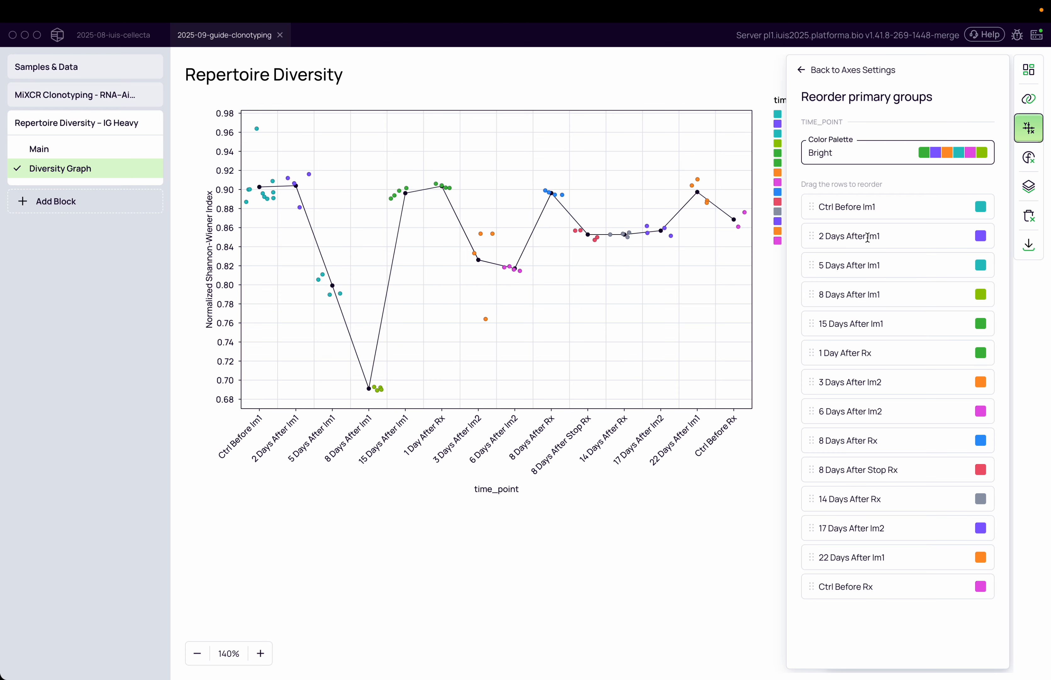
left_click_drag(811, 557, 815, 352)
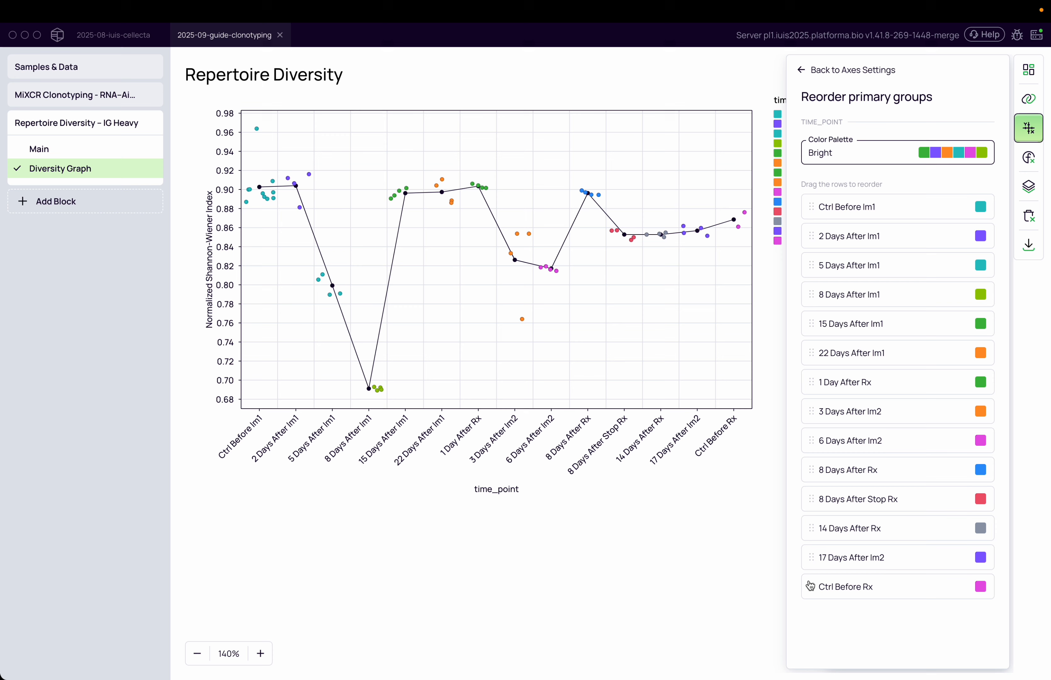
- Place Ctrl Before Rx, 1, 8 and 14 Days After Rx and 8 Days After Stop Rx directly after the Im1 groups
left_click_drag(811, 586, 817, 381)
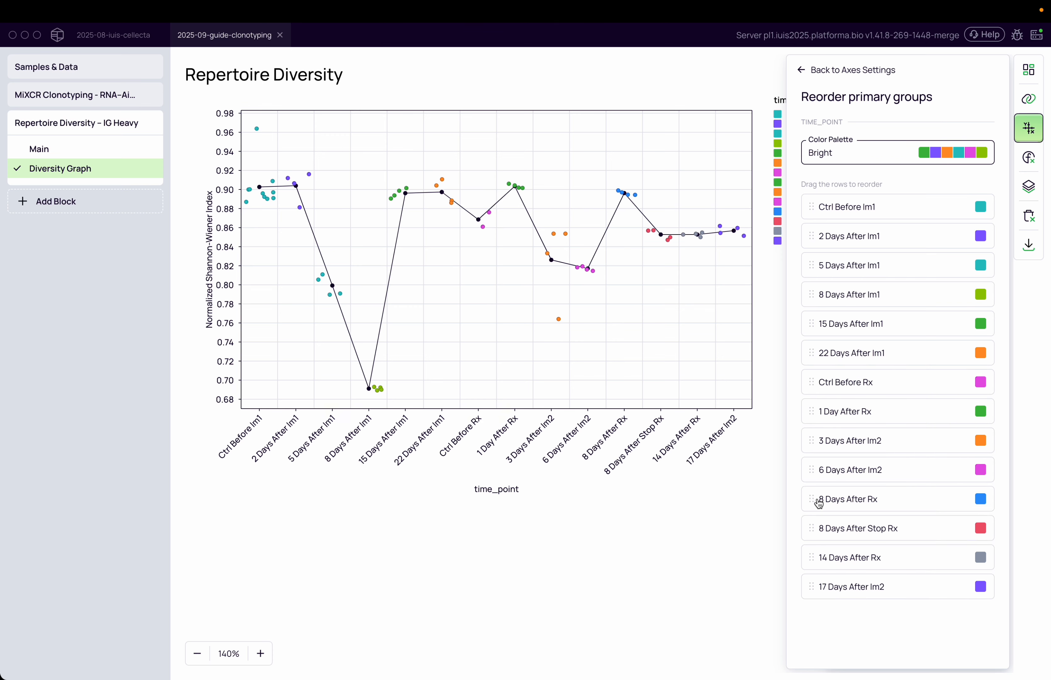
left_click_drag(818, 503, 816, 443)
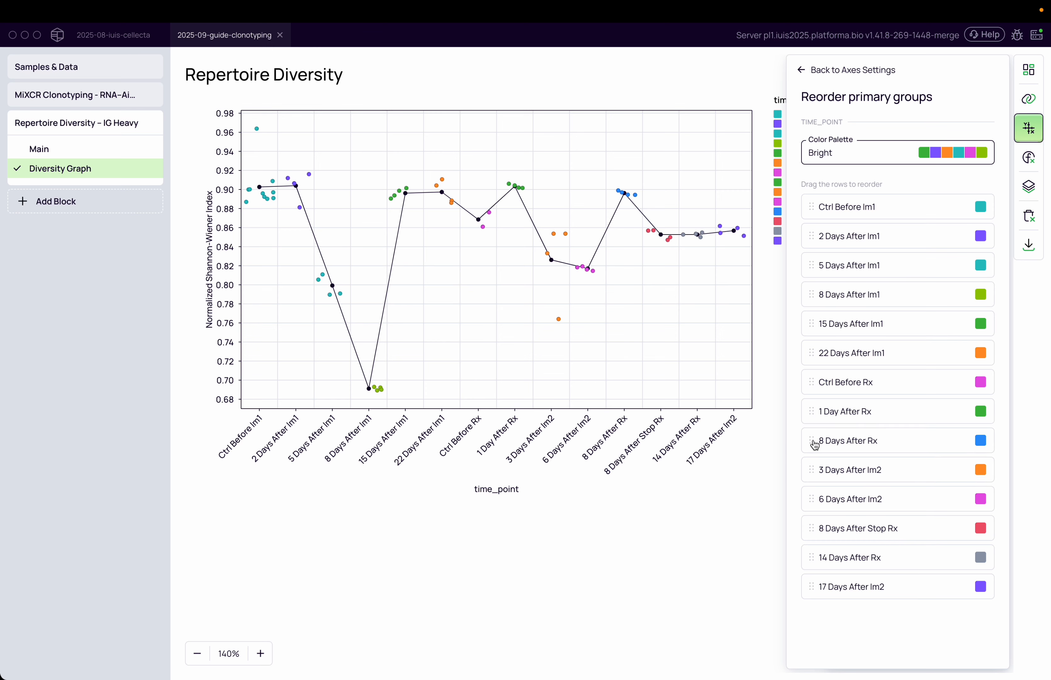
left_click_drag(814, 558, 817, 471)
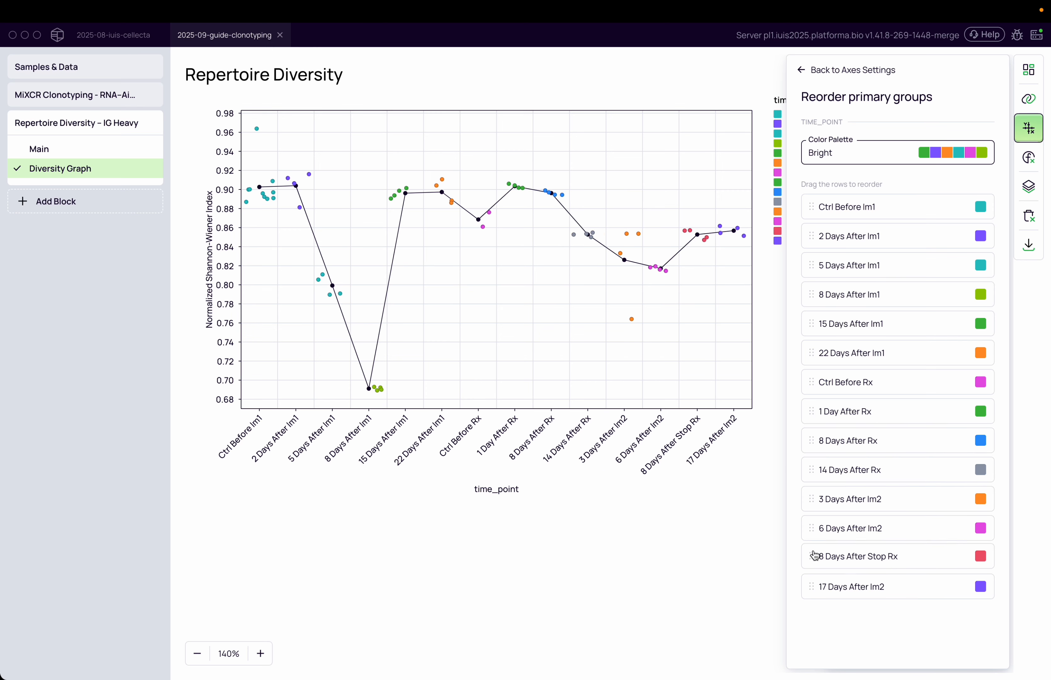
left_click_drag(815, 555, 817, 495)
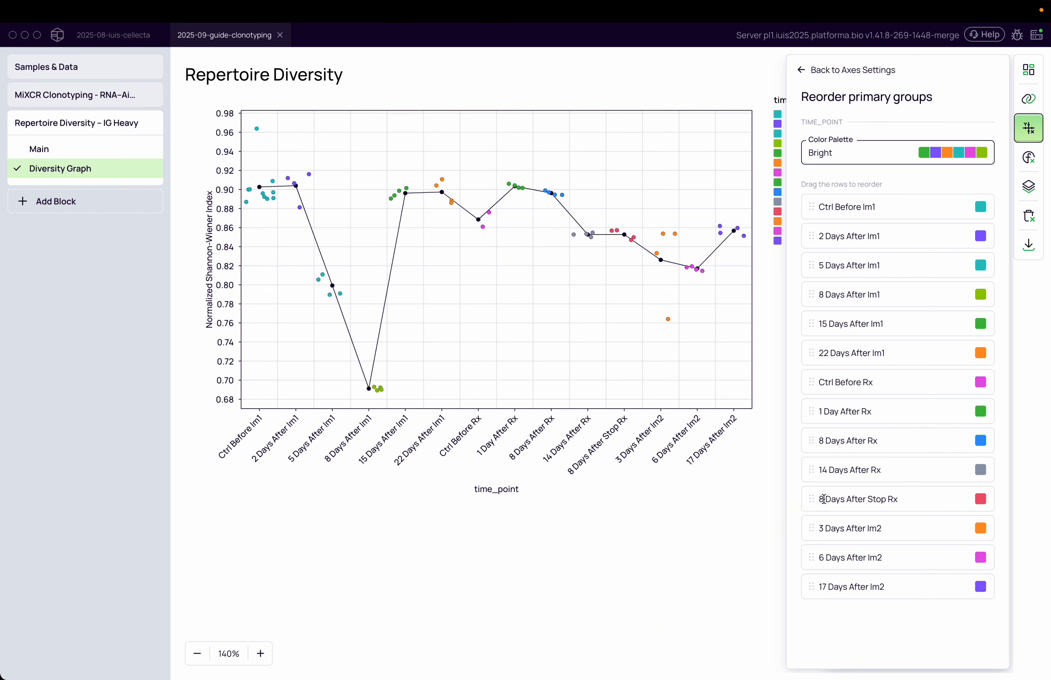
left_click(750, 584)
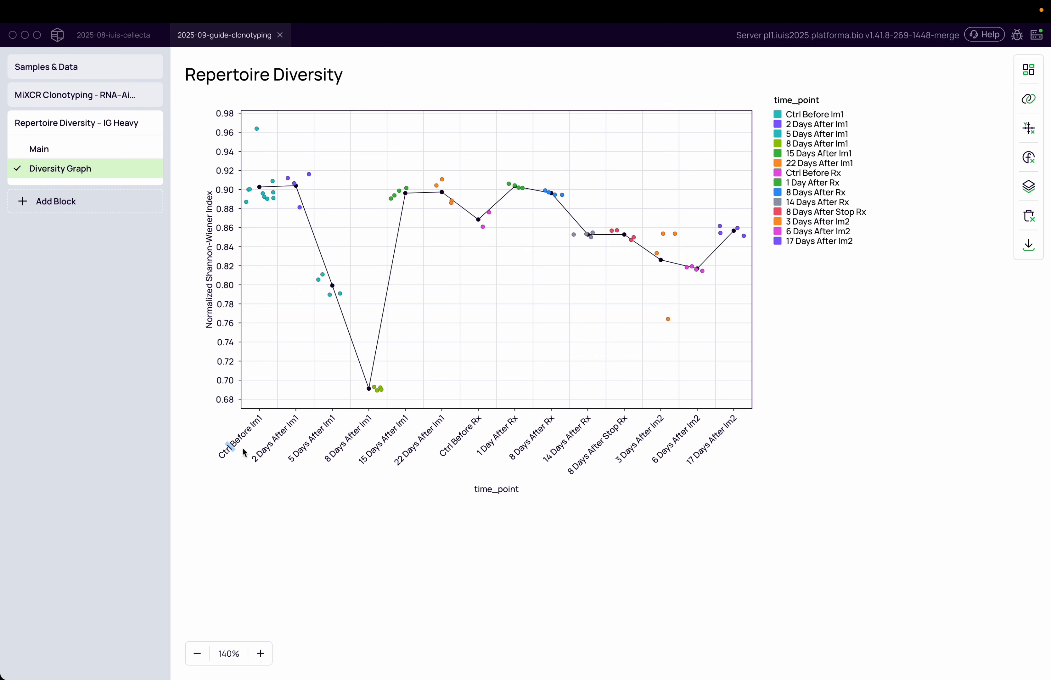
- Examine the order of the time_point labels along the enlarged chart's X-axis
left_click_drag(242, 448, 741, 473)
left_click(745, 477)
left_click_drag(225, 435, 730, 439)
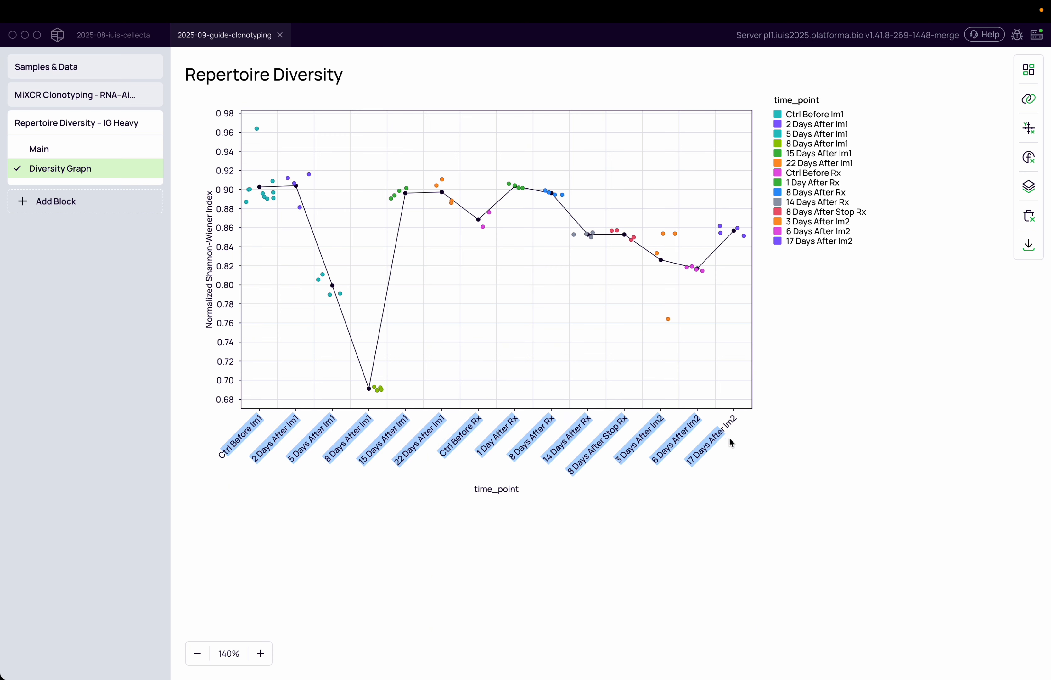
left_click(737, 488)
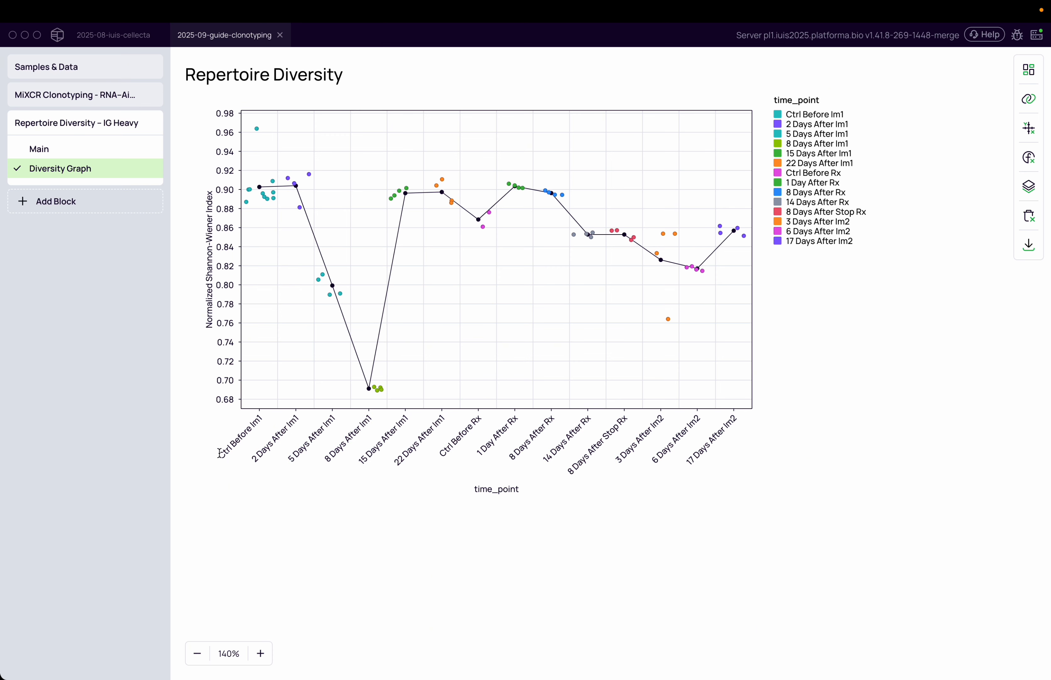
left_click_drag(221, 453, 258, 428)
left_click(269, 657)
left_click(269, 657)
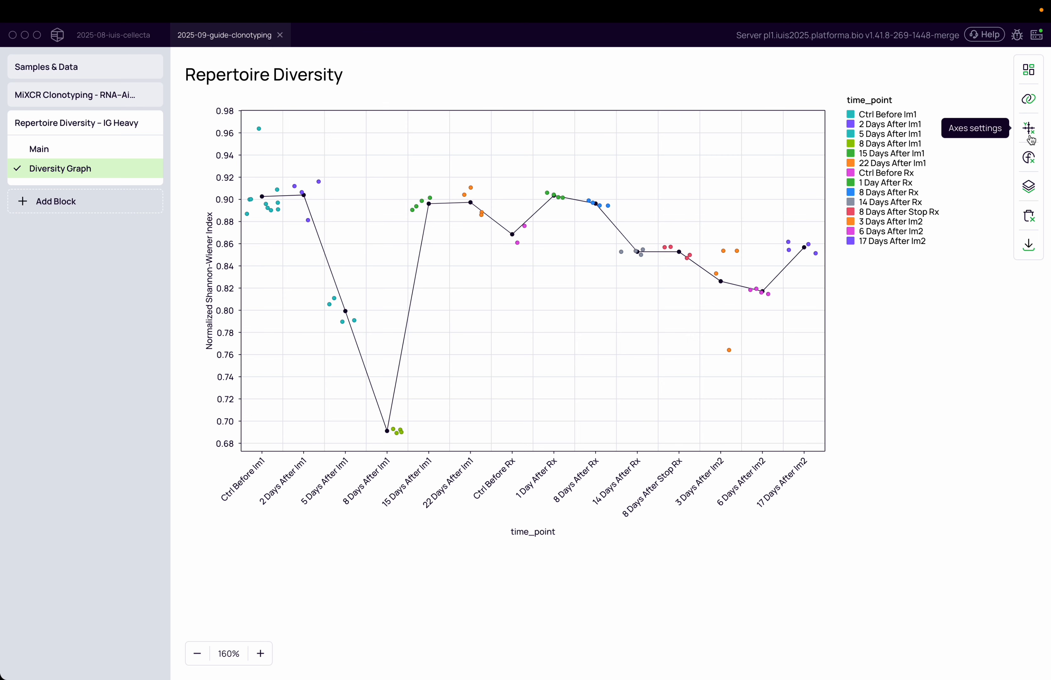
- Add an overall p-value to the chart using the Kruskal-Wallis method
left_click(1029, 158)
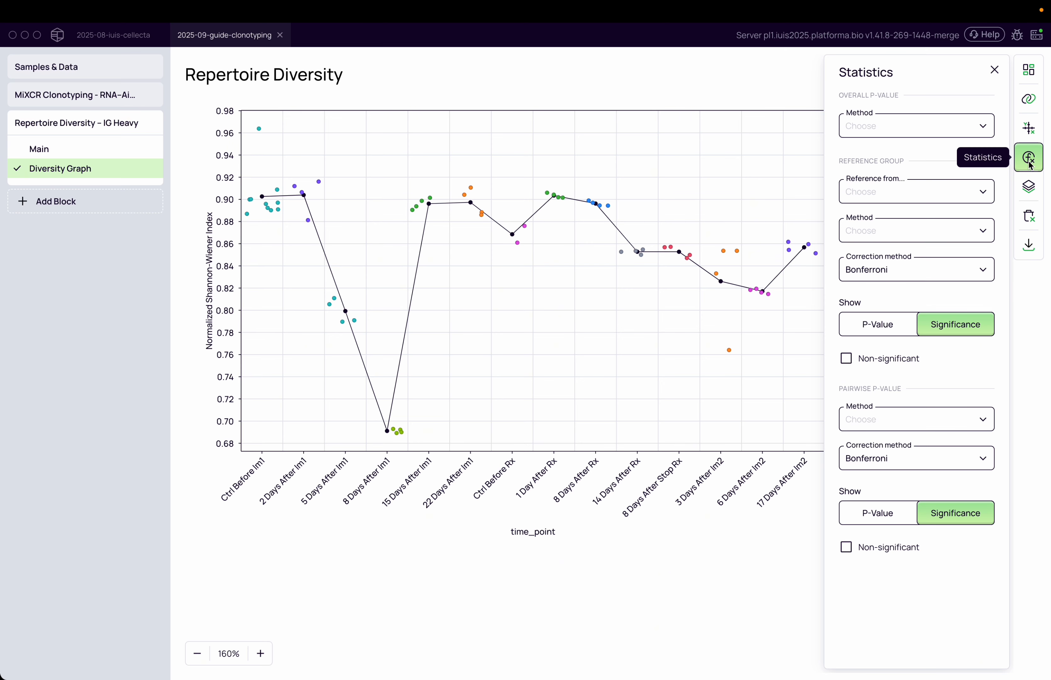
left_click(980, 132)
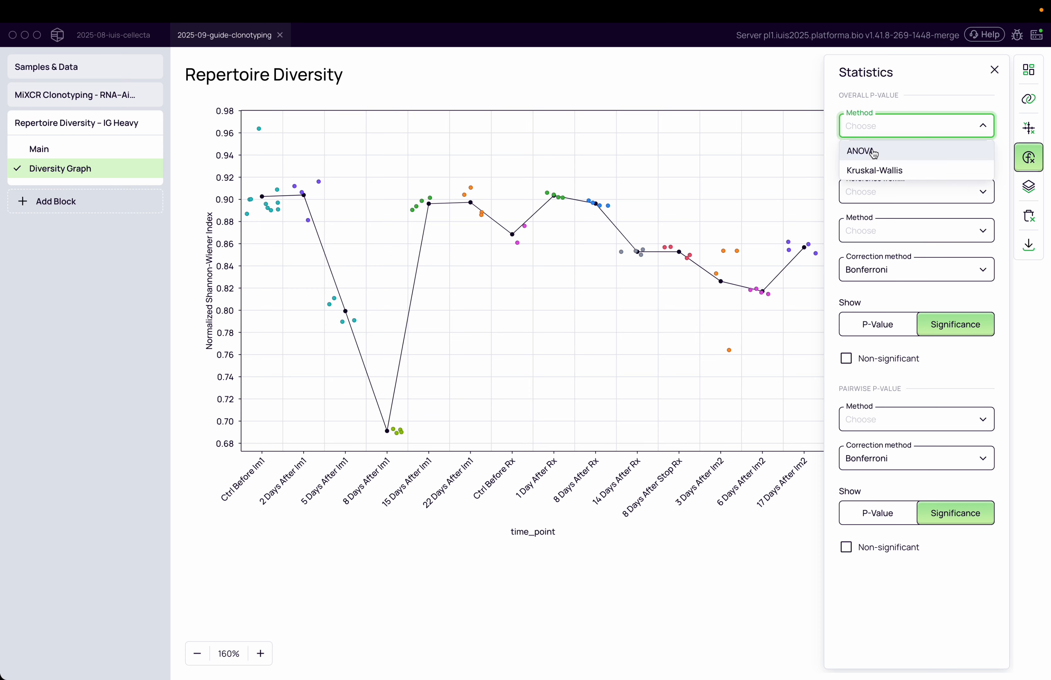
left_click(872, 168)
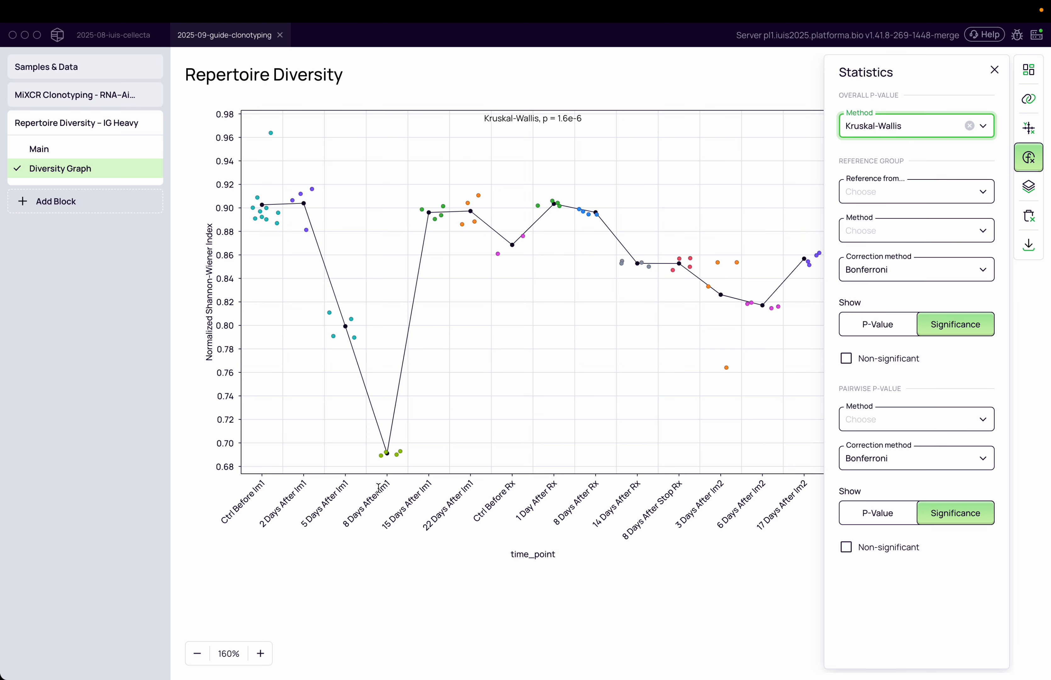
- Set Ctrl Before Im1 as the statistics reference group and compare against it with the Wilcoxon method
left_click(875, 200)
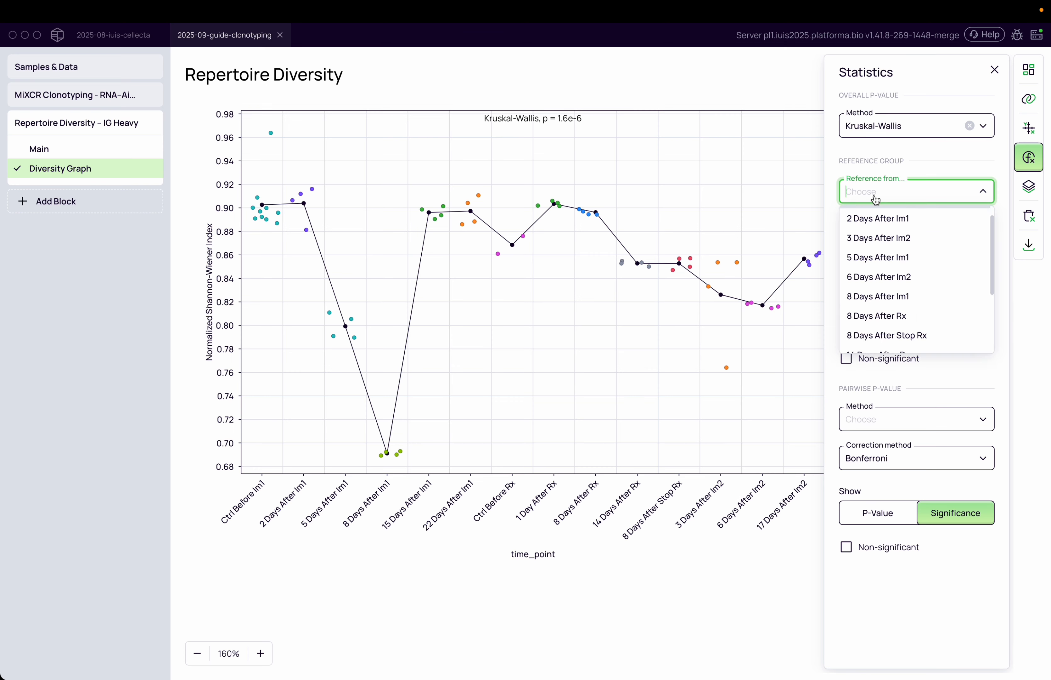
type("ctr")
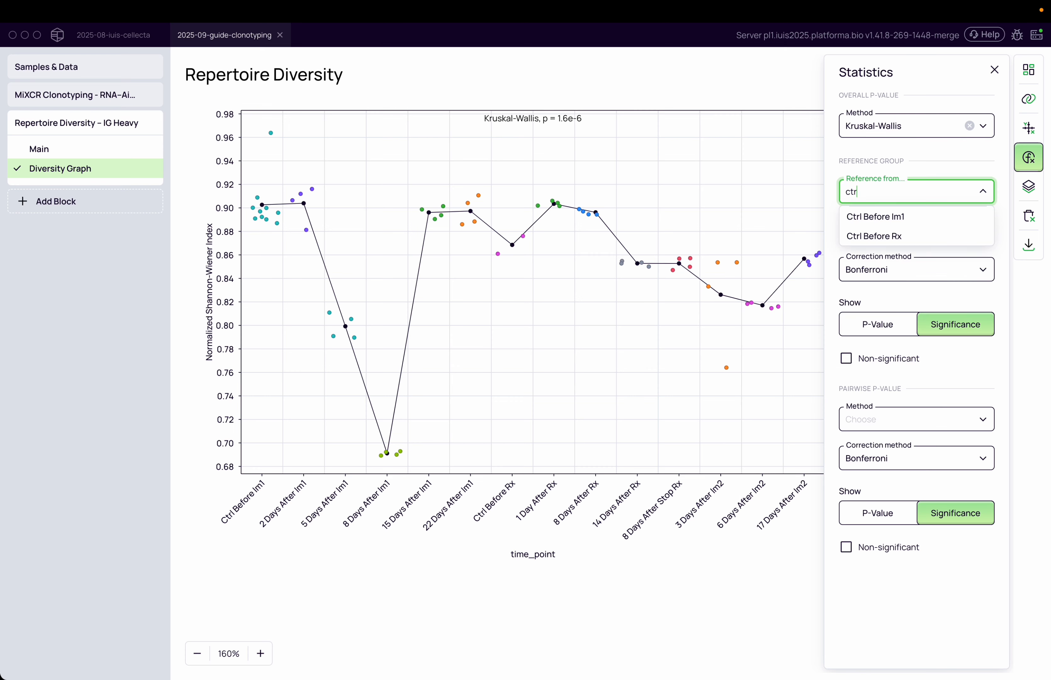
left_click(899, 218)
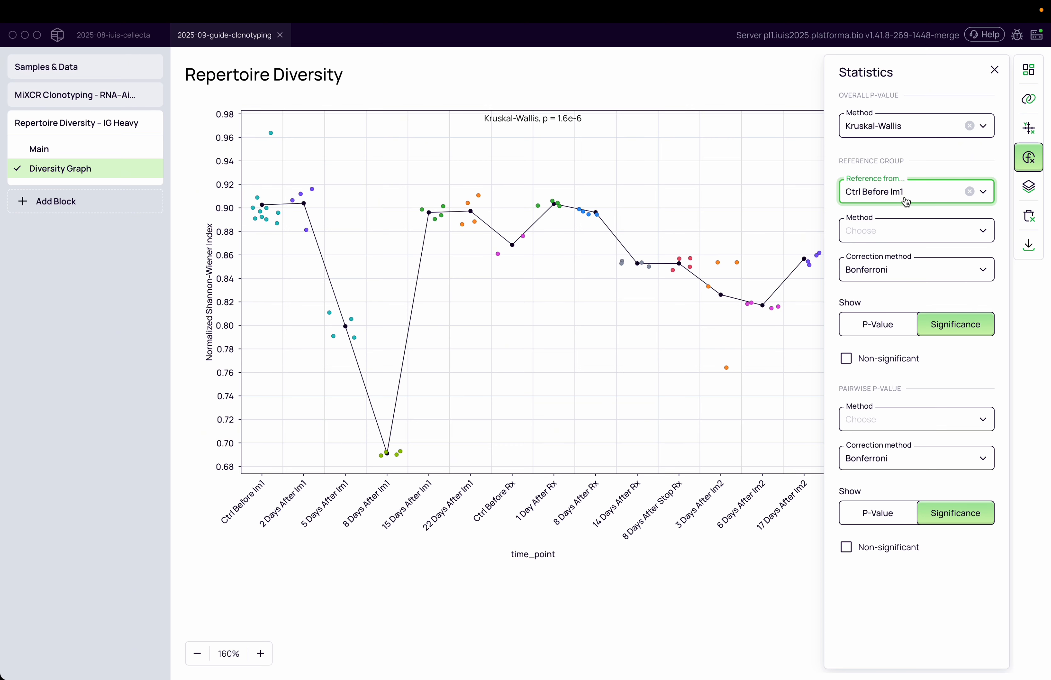
left_click(896, 229)
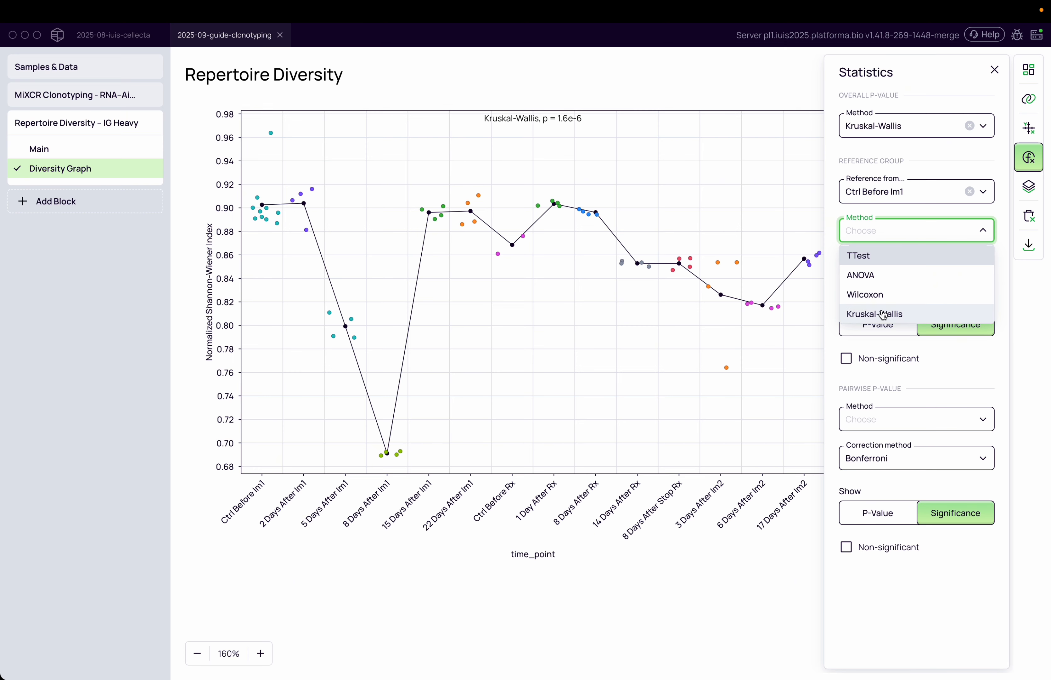
left_click(881, 302)
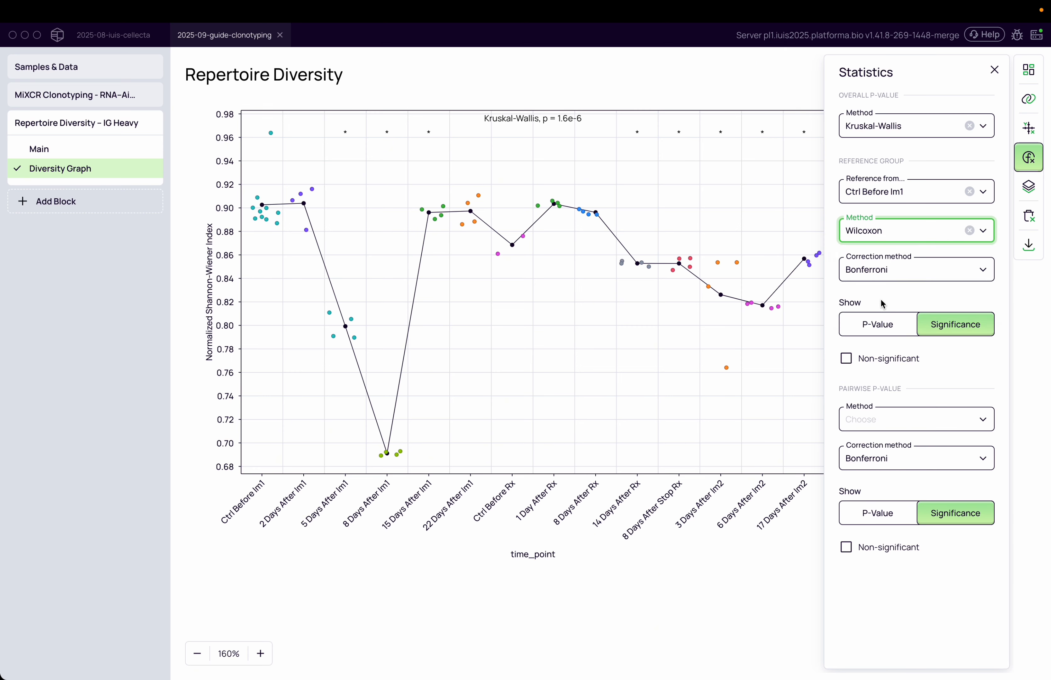
- Change the reference group comparison method to TTest and examine the significance marks above the time points
left_click(883, 231)
left_click(883, 254)
left_click(327, 136)
left_click_drag(327, 133, 397, 137)
left_click_drag(630, 138, 662, 134)
left_click(672, 133)
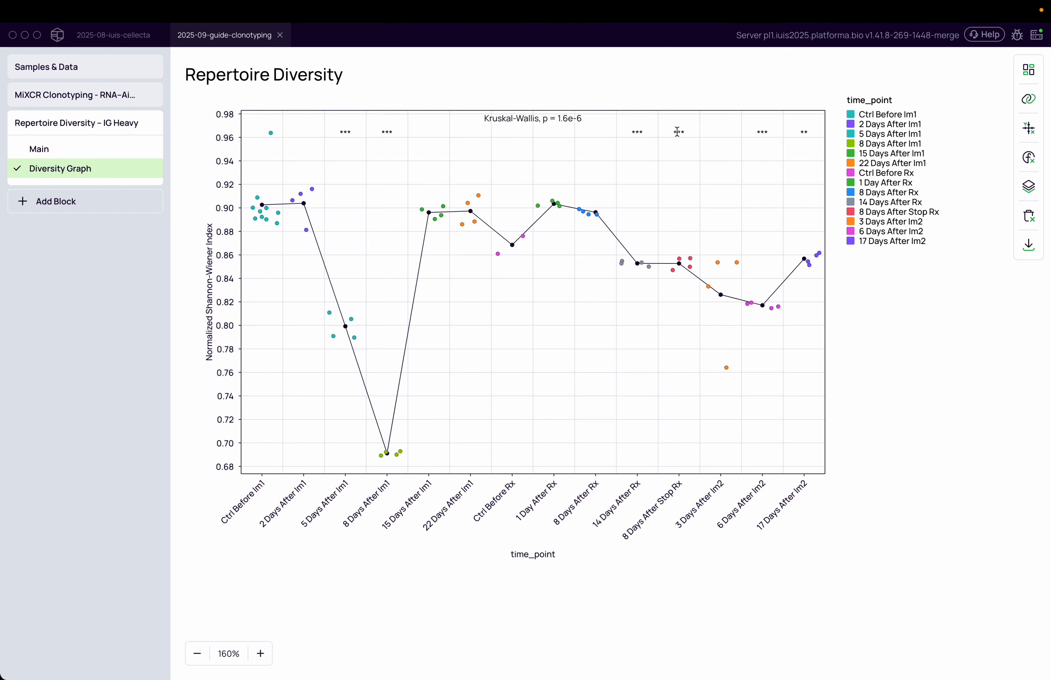
- Preview the reference group comparison as p-values, restore significance marks and include non-significant results
left_click(1029, 99)
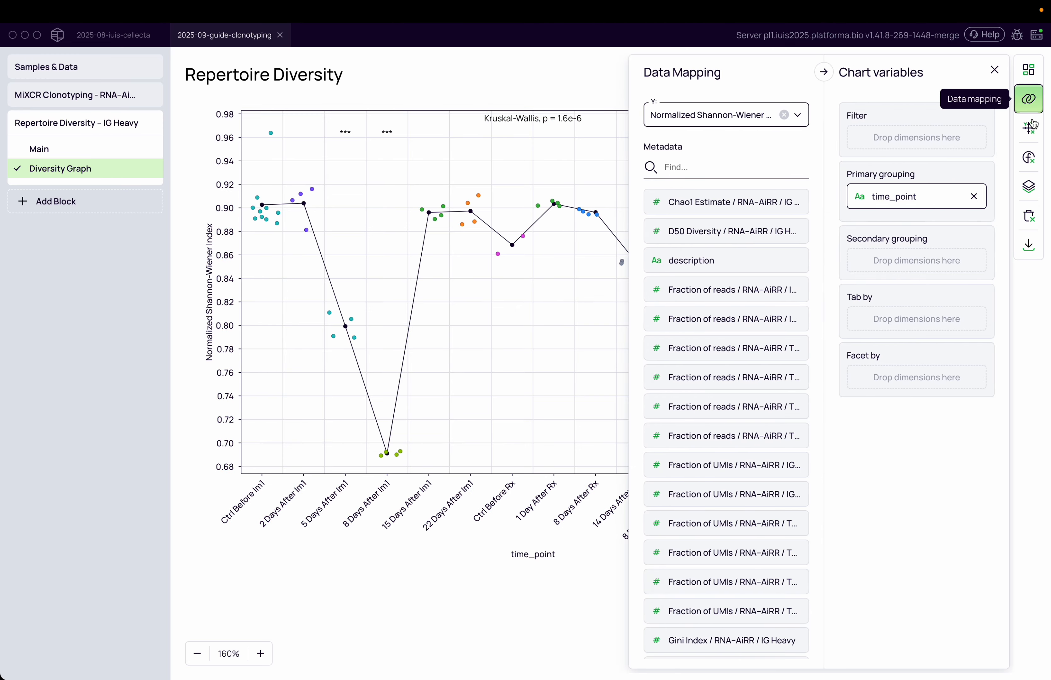
left_click(1032, 158)
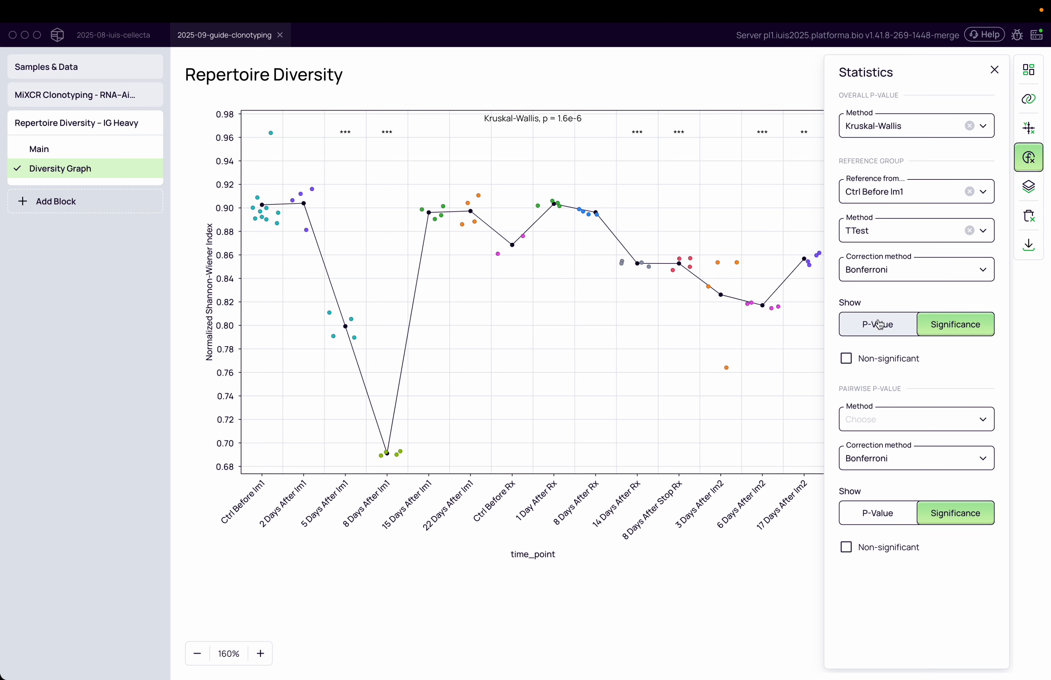
left_click(892, 326)
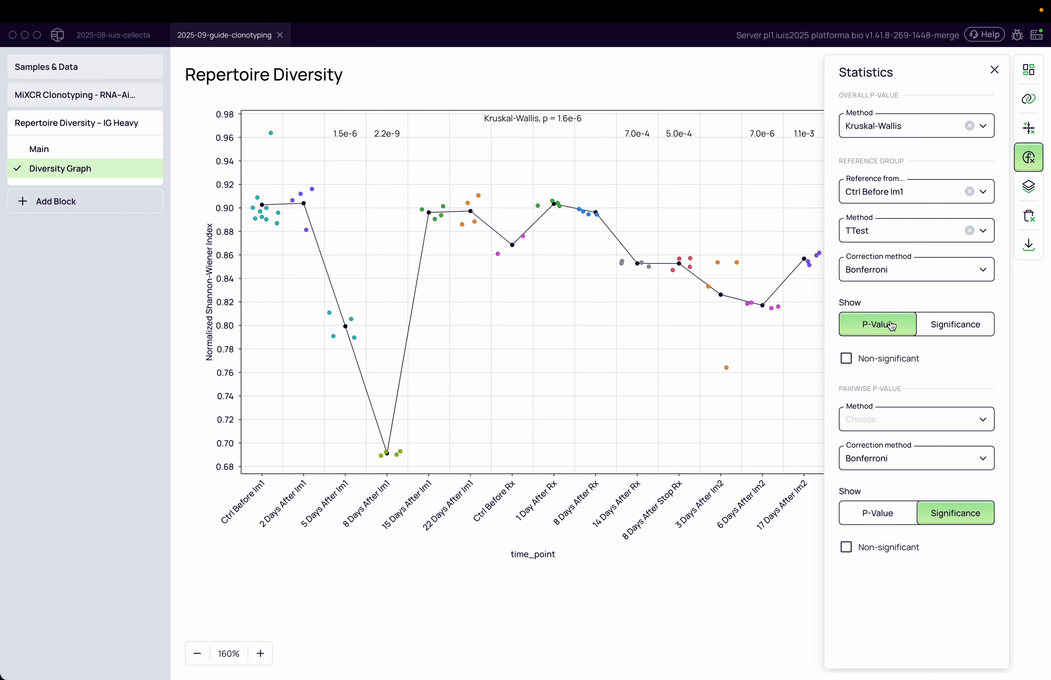
left_click(960, 331)
left_click(847, 359)
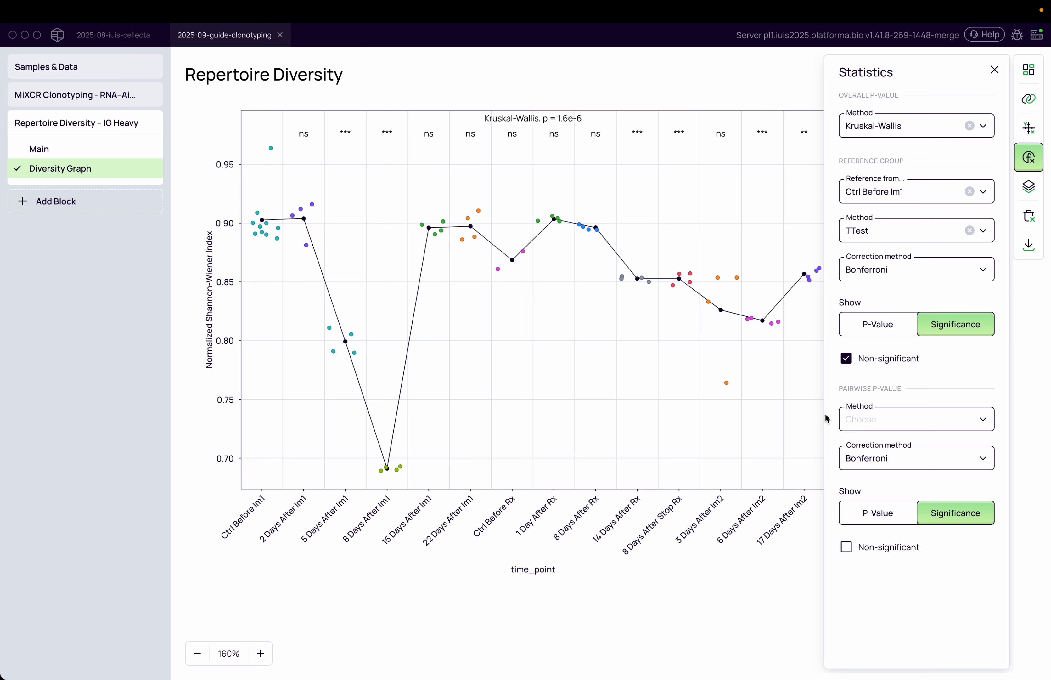
- Try TTest and Wilcoxon as the pairwise p-value method and clear the pairwise choice
left_click(889, 432)
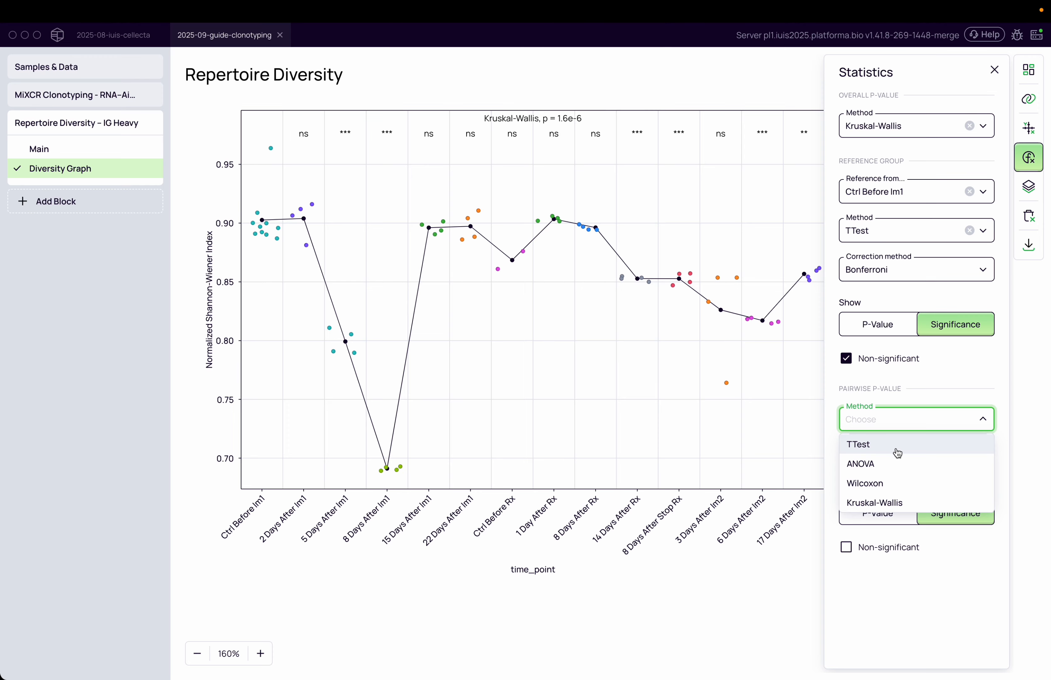
left_click(894, 447)
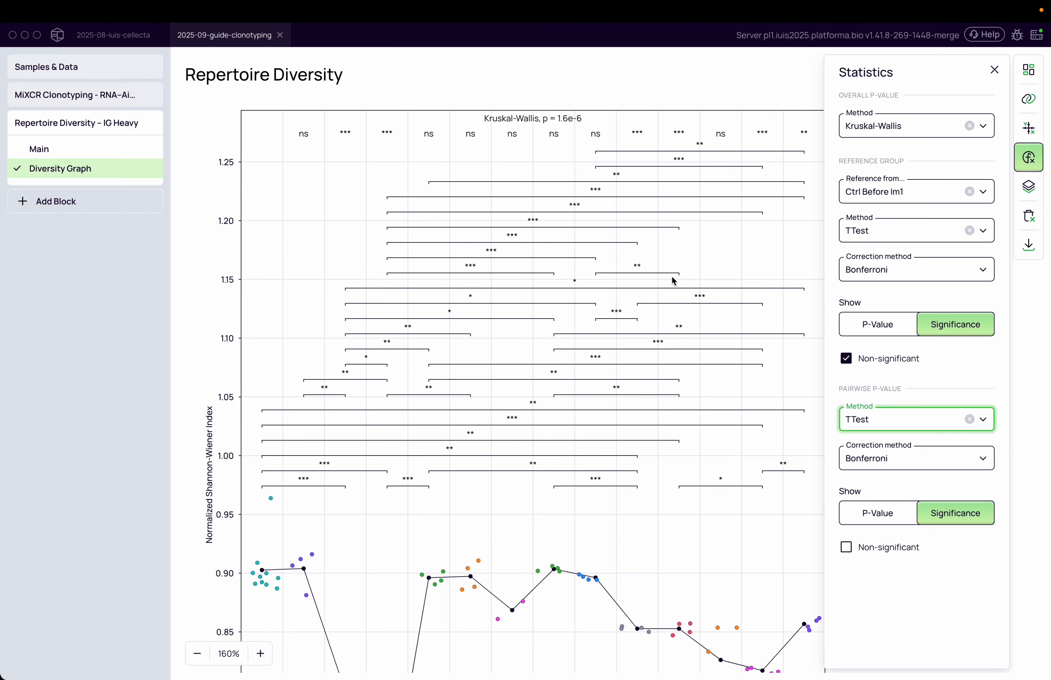
left_click(934, 421)
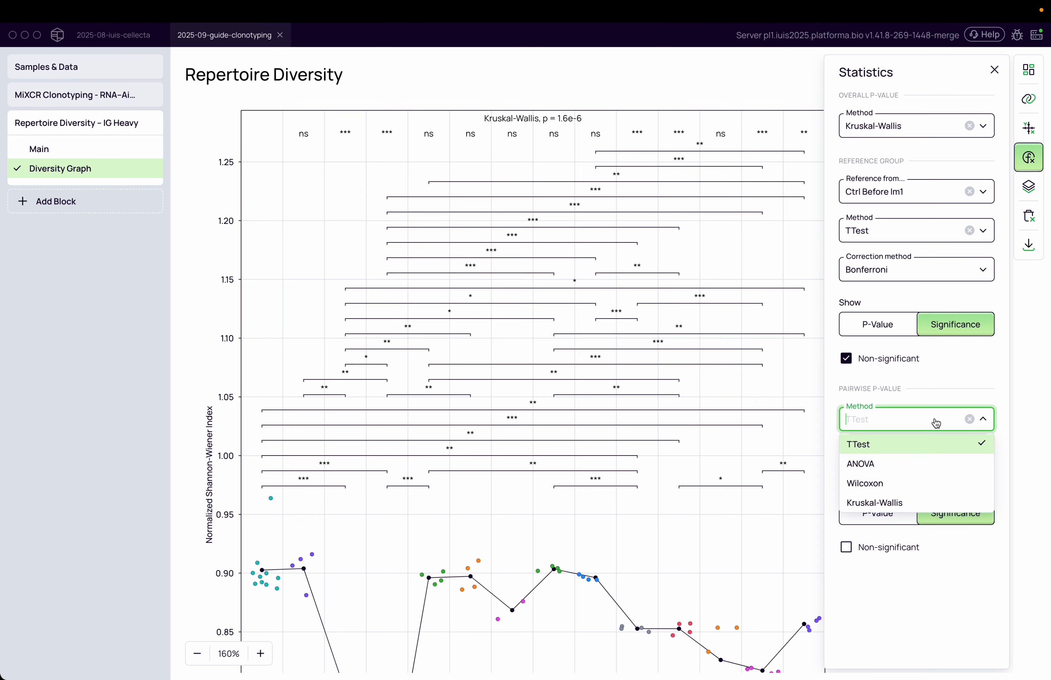
left_click(910, 481)
left_click(924, 422)
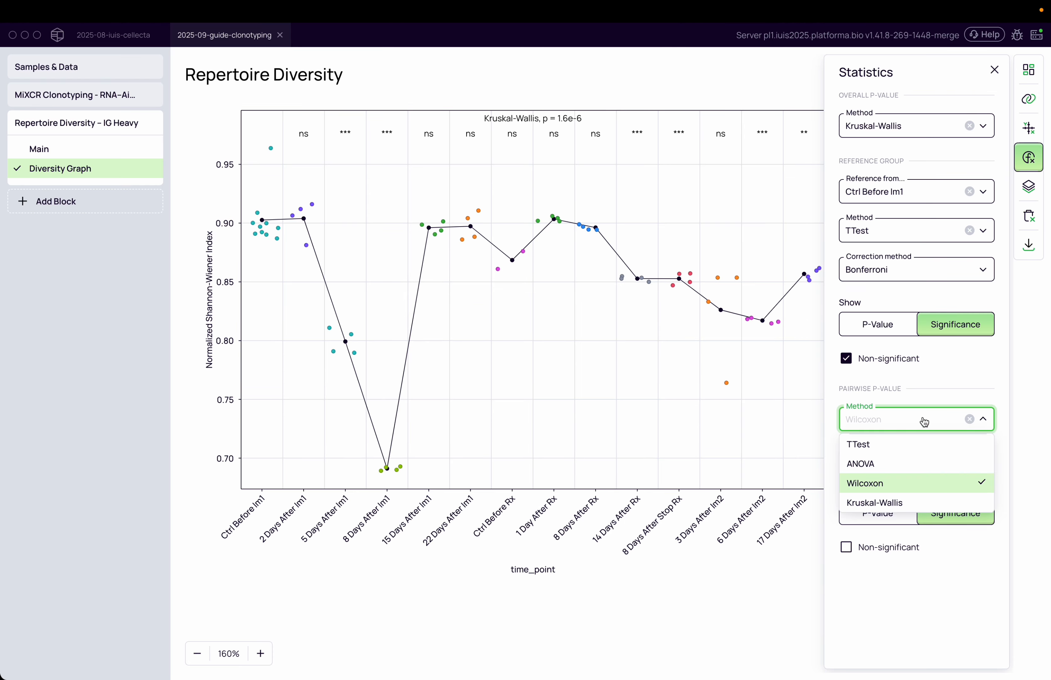
left_click(972, 425)
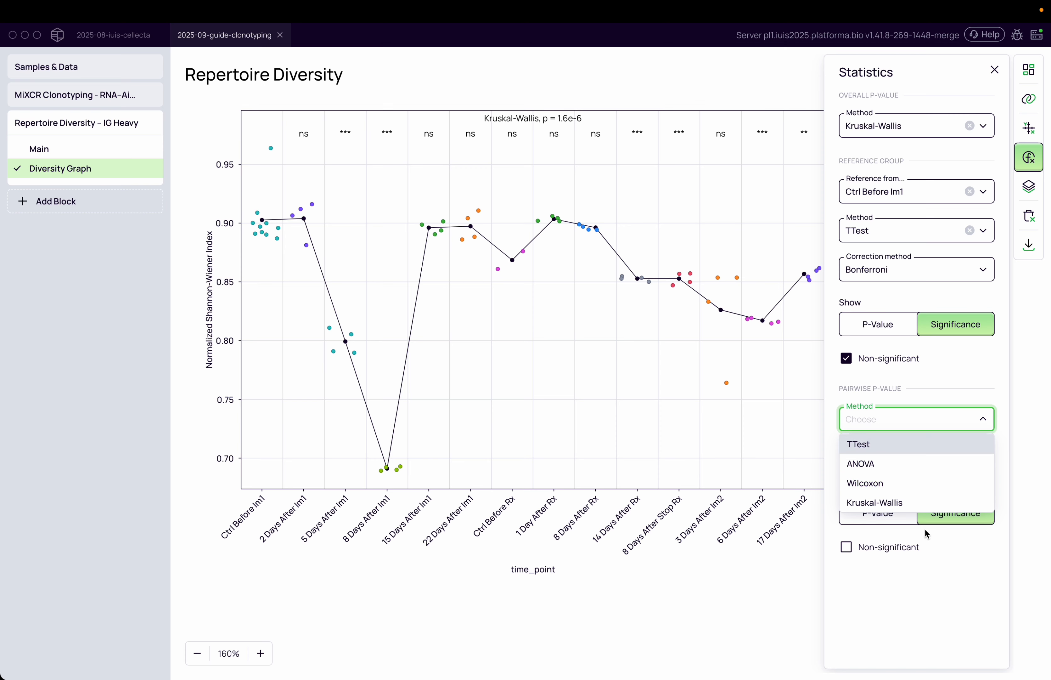
left_click(912, 579)
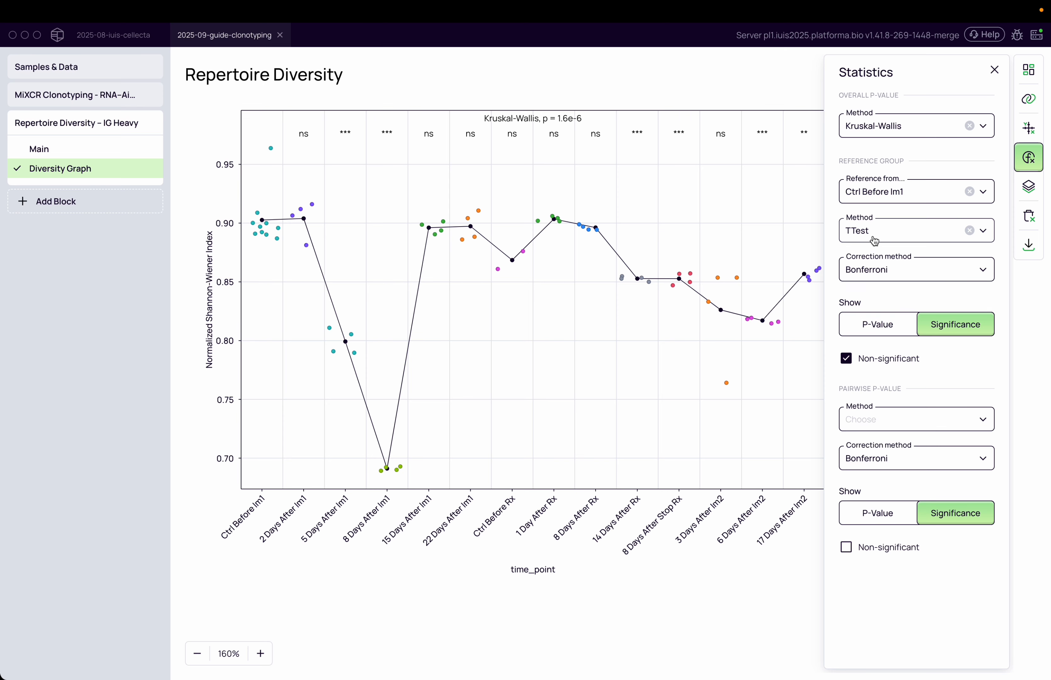
- Review the correction methods available for the reference group comparison, keeping Bonferroni
left_click(878, 273)
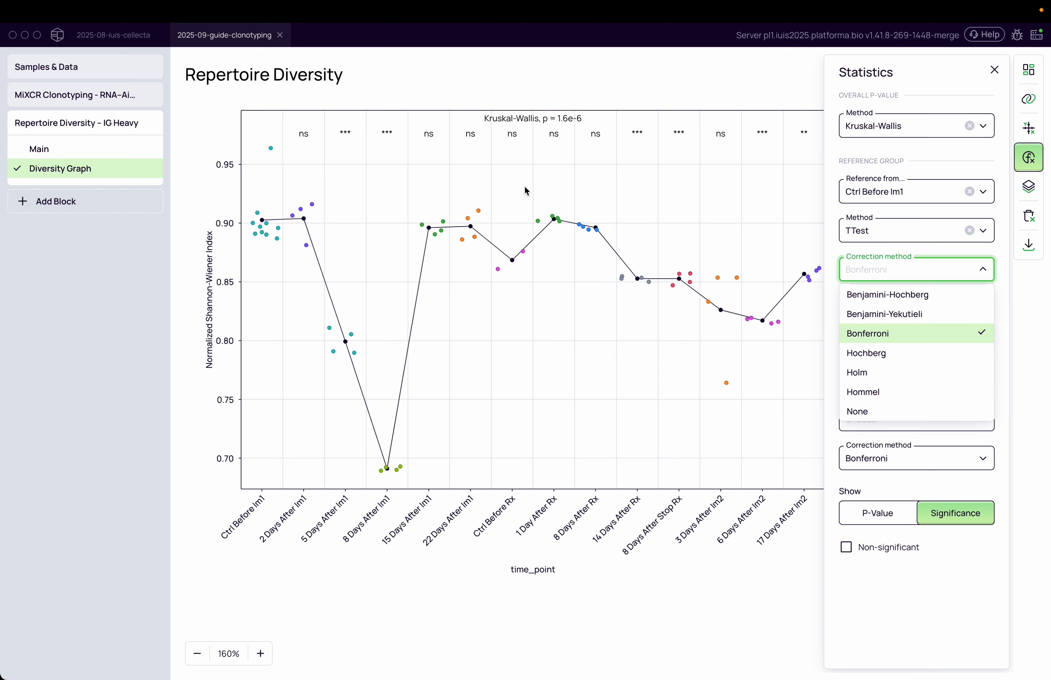
left_click(905, 594)
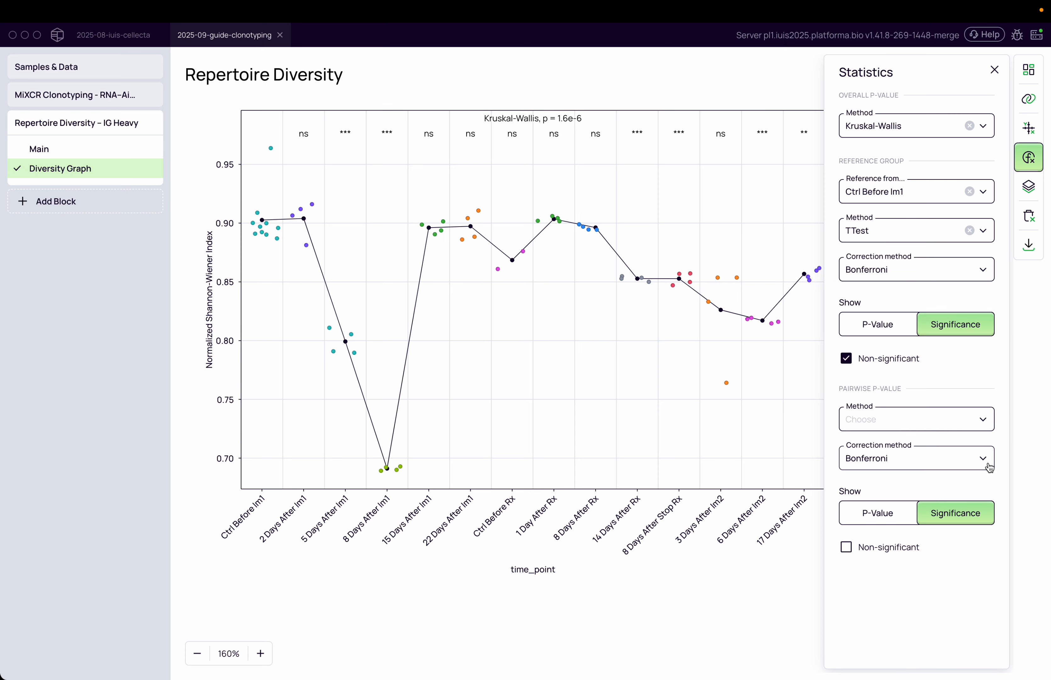
- Give the chart a custom title reading "Normalized Shannon-Wiener Index (IGH)"
left_click(1038, 138)
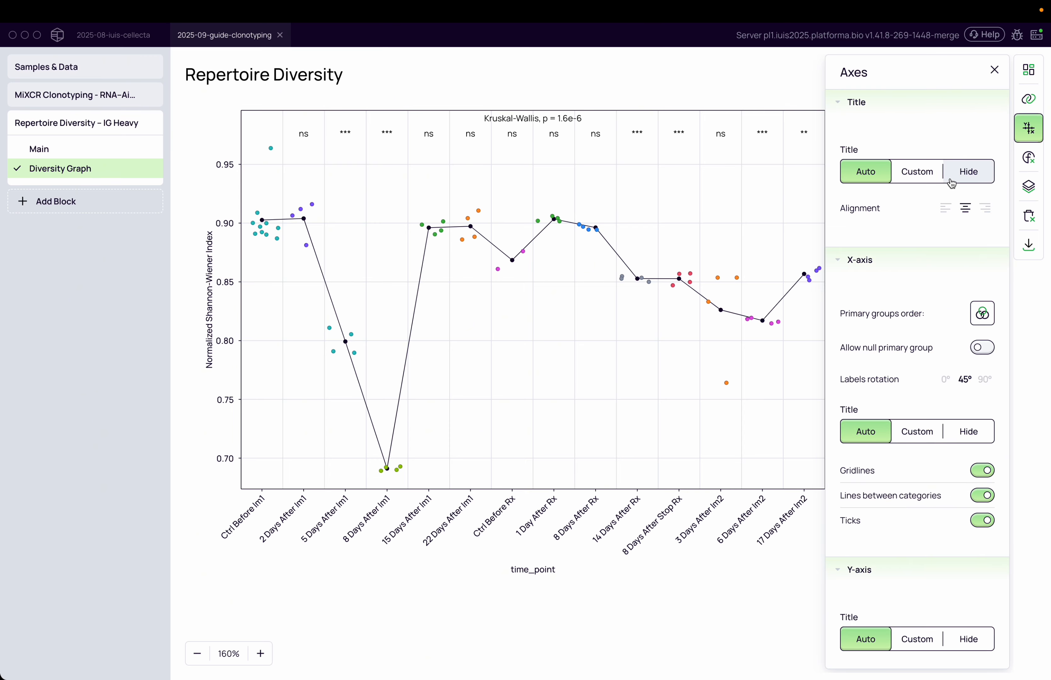
left_click(925, 176)
left_click(892, 217)
triple_click(892, 217)
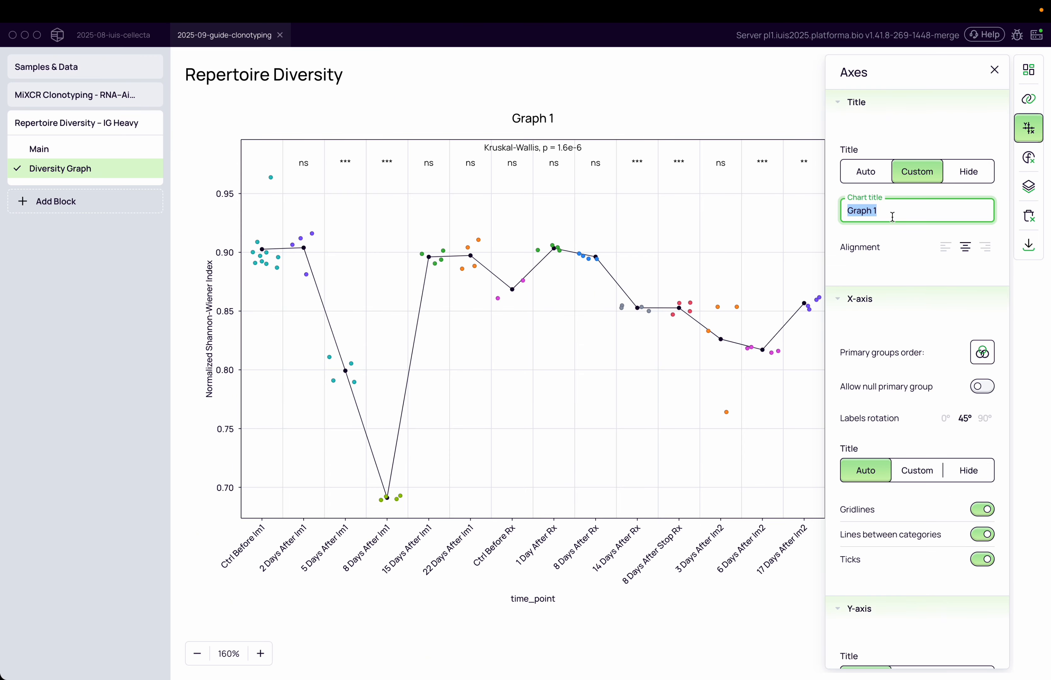
type("Normali")
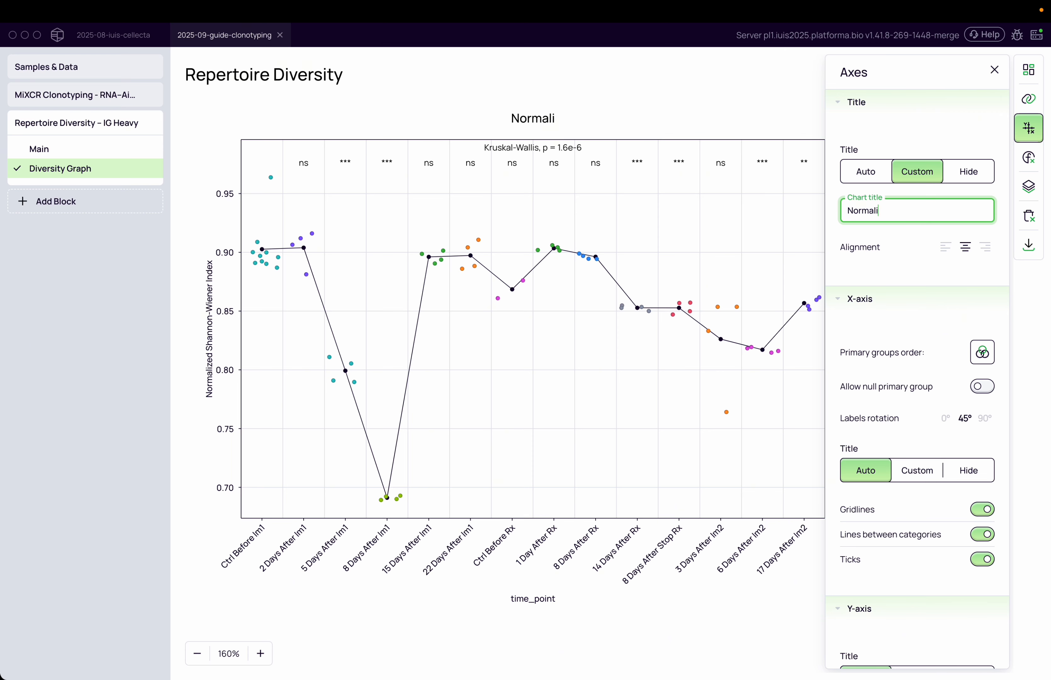
type("zed Shann")
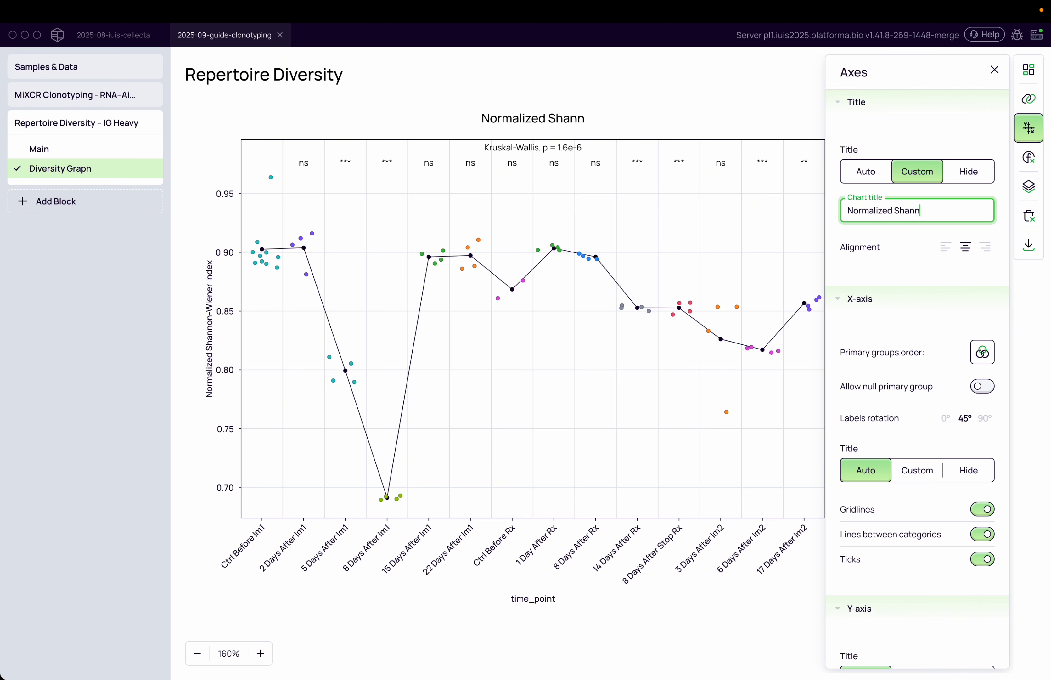
type("on-Wien")
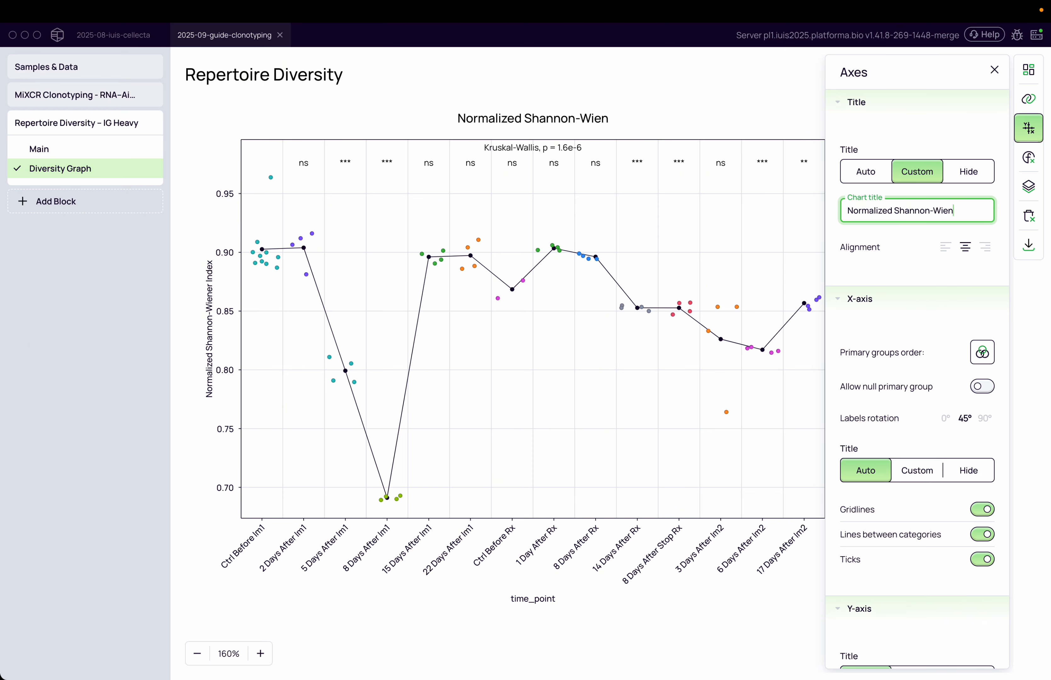
type("er Index (")
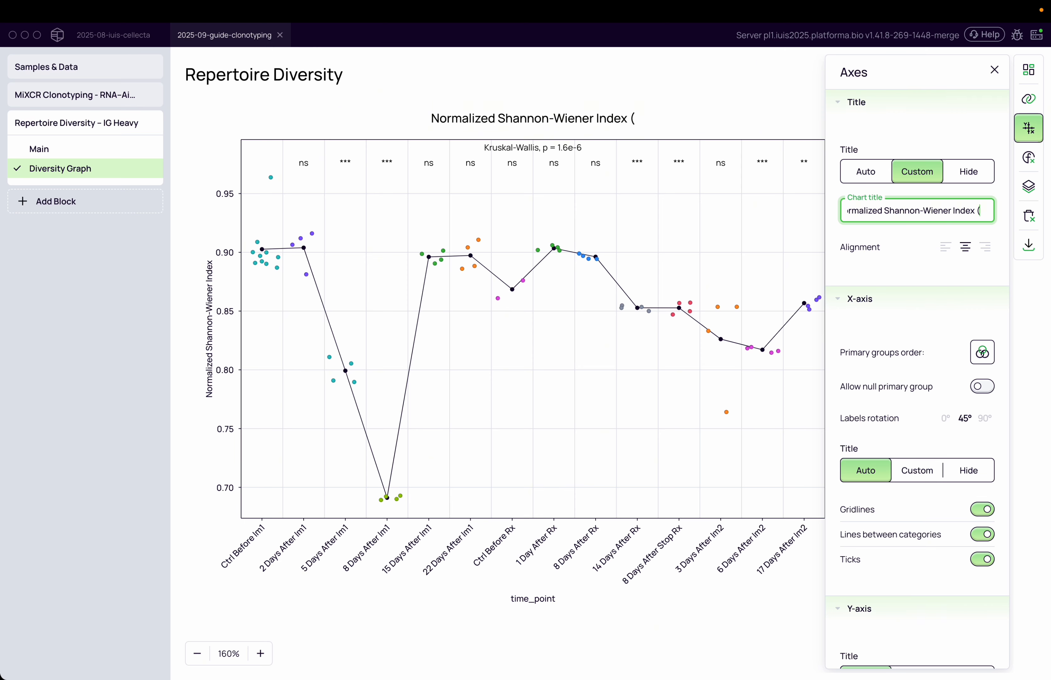
type("Ighe")
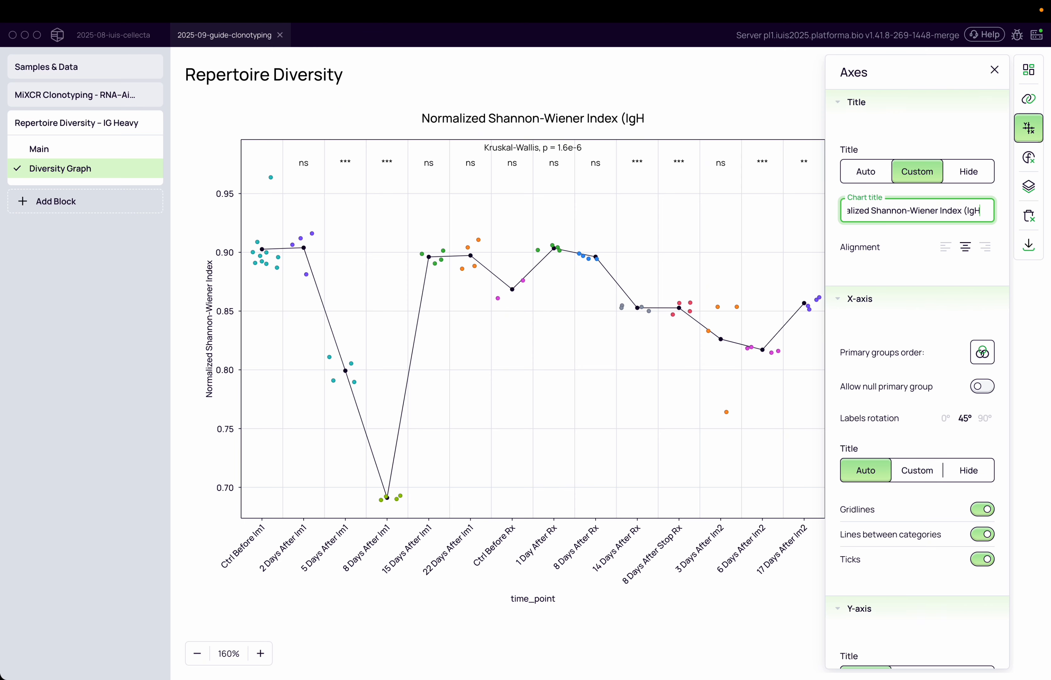
key("BackSpace")
key("BackSpace")
key("BackSpace")
type("H")
key("BackSpace")
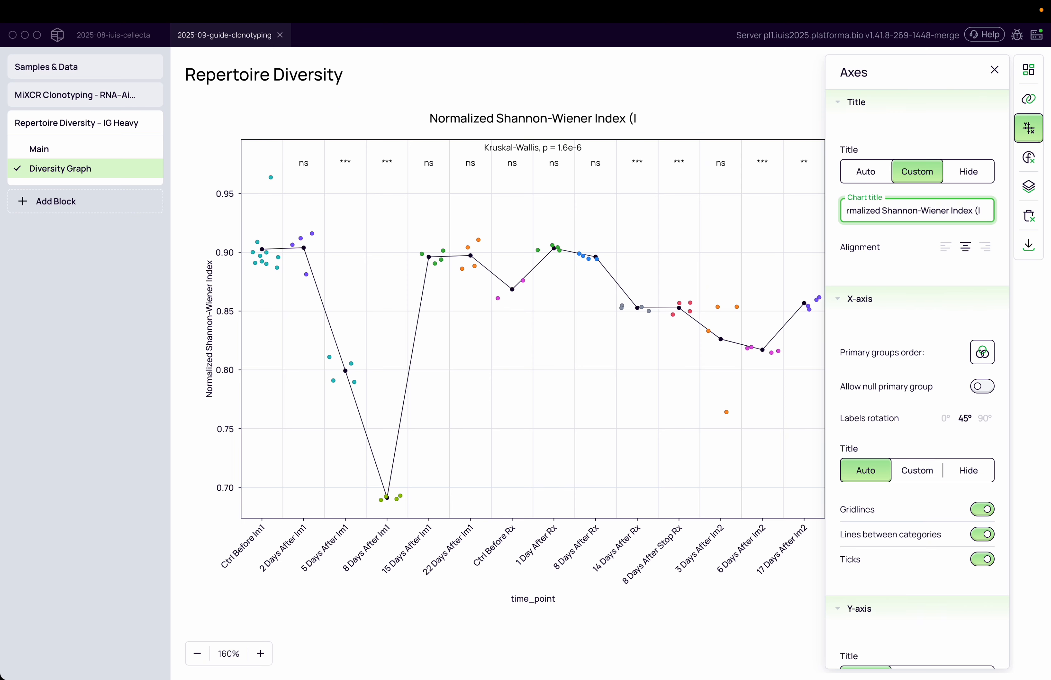
type("H")
key("BackSpace")
type("GH)")
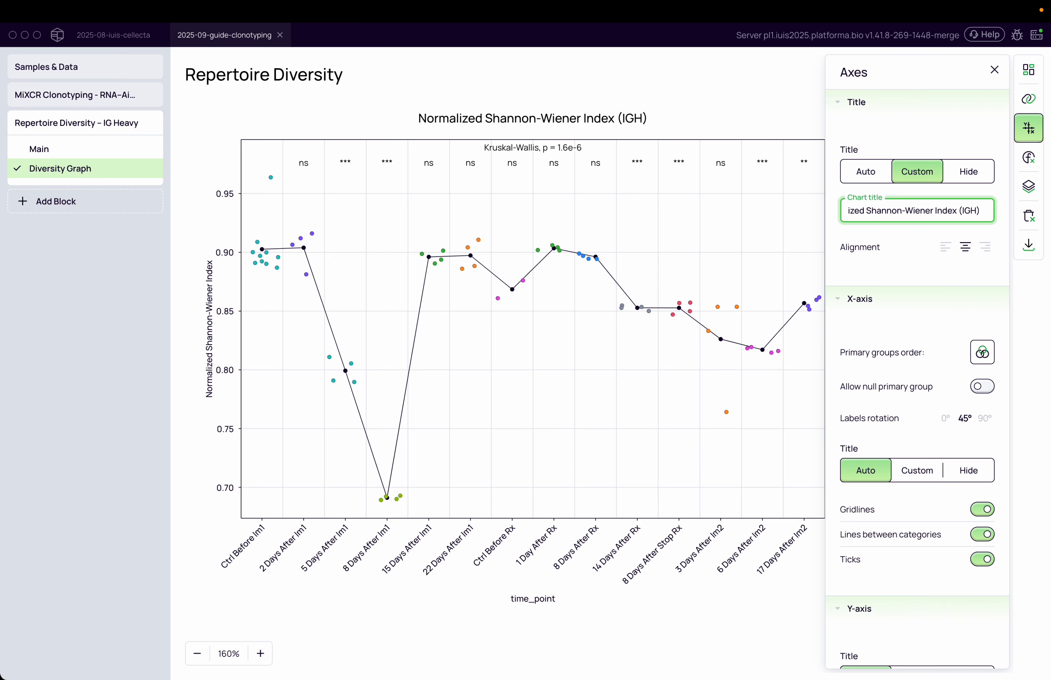
left_click(793, 391)
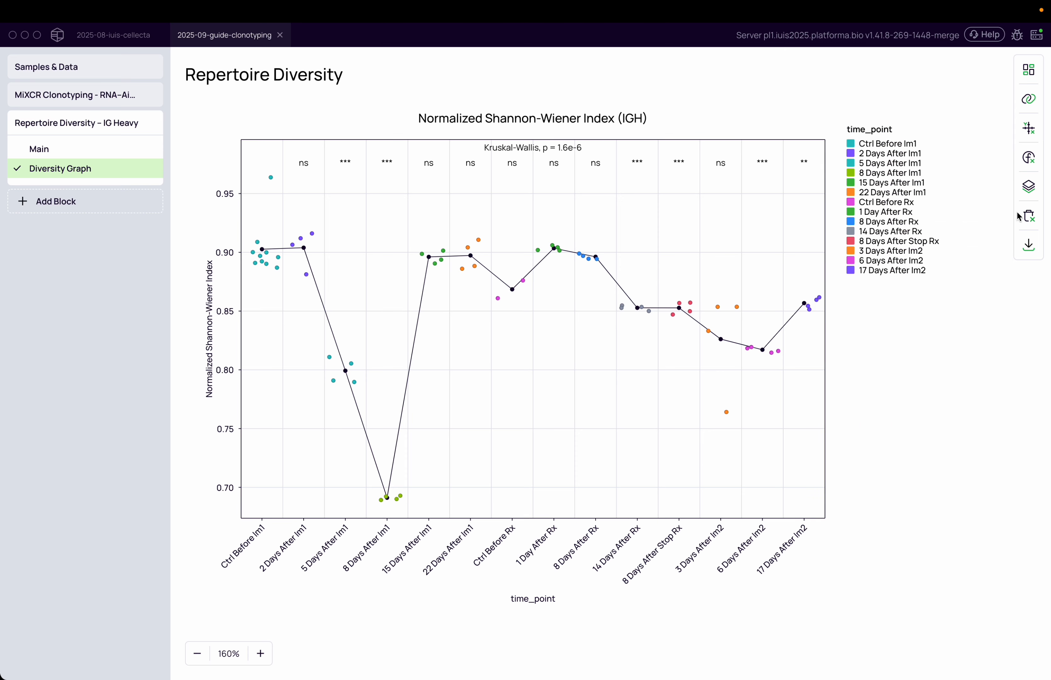
- Review the settings of the graph's Line and Jittered Dots layers without changing them
left_click(1027, 197)
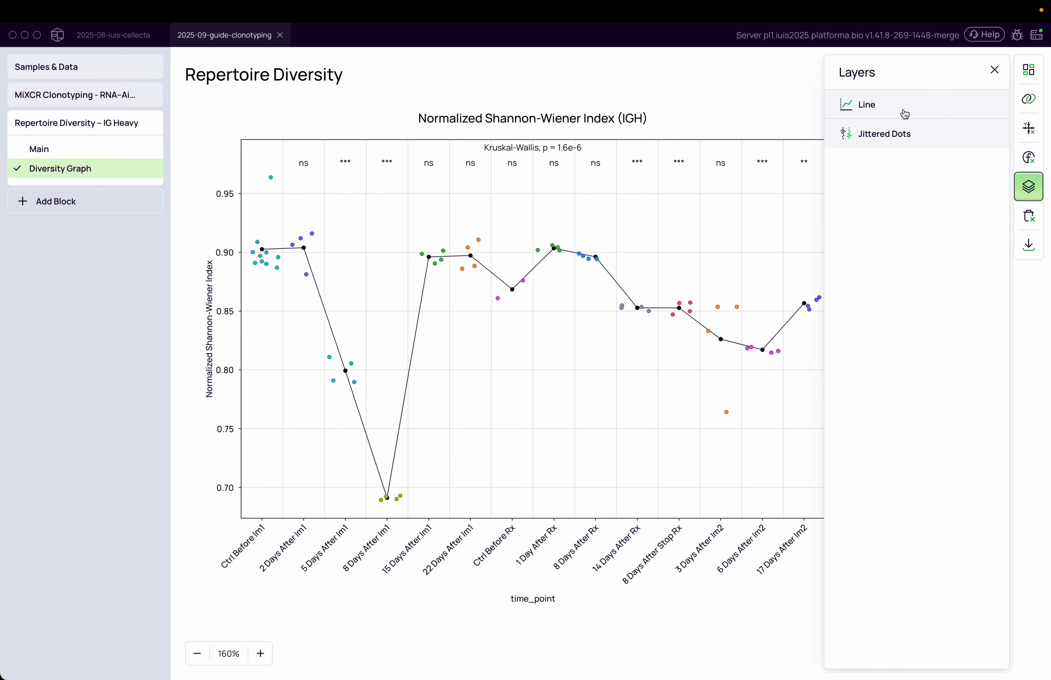
left_click(900, 107)
left_click(901, 107)
left_click(913, 107)
left_click(914, 108)
left_click(914, 137)
double_click(914, 137)
left_click(995, 70)
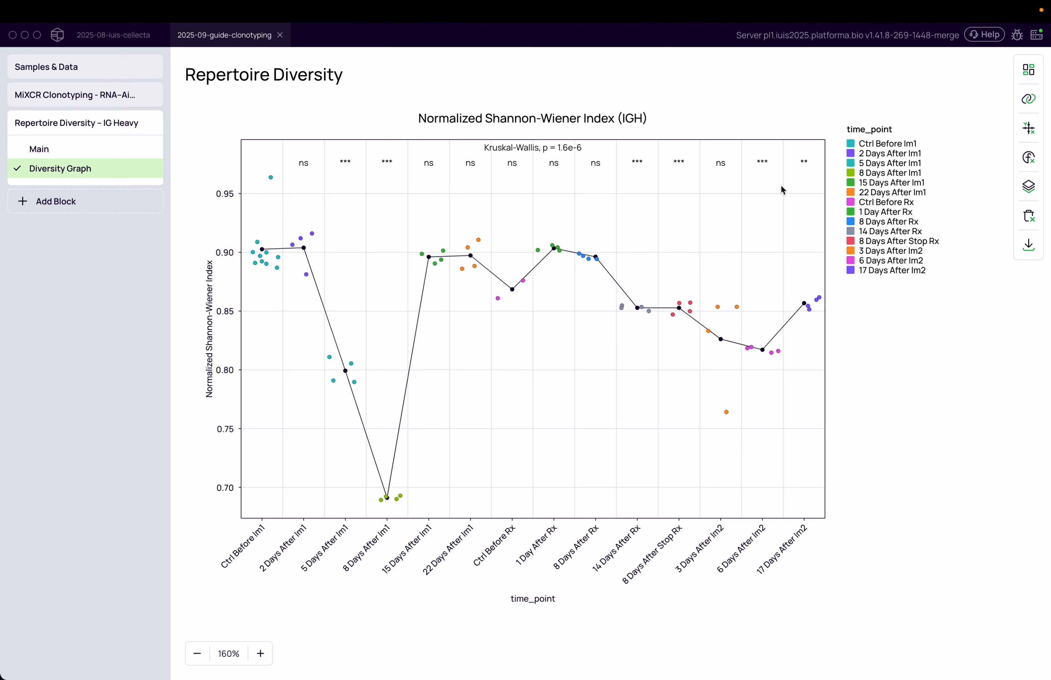
- Search the available Y-axis variables for "ob" in the data mapping, keeping the Normalized Shannon-Wiener Index
left_click(1028, 99)
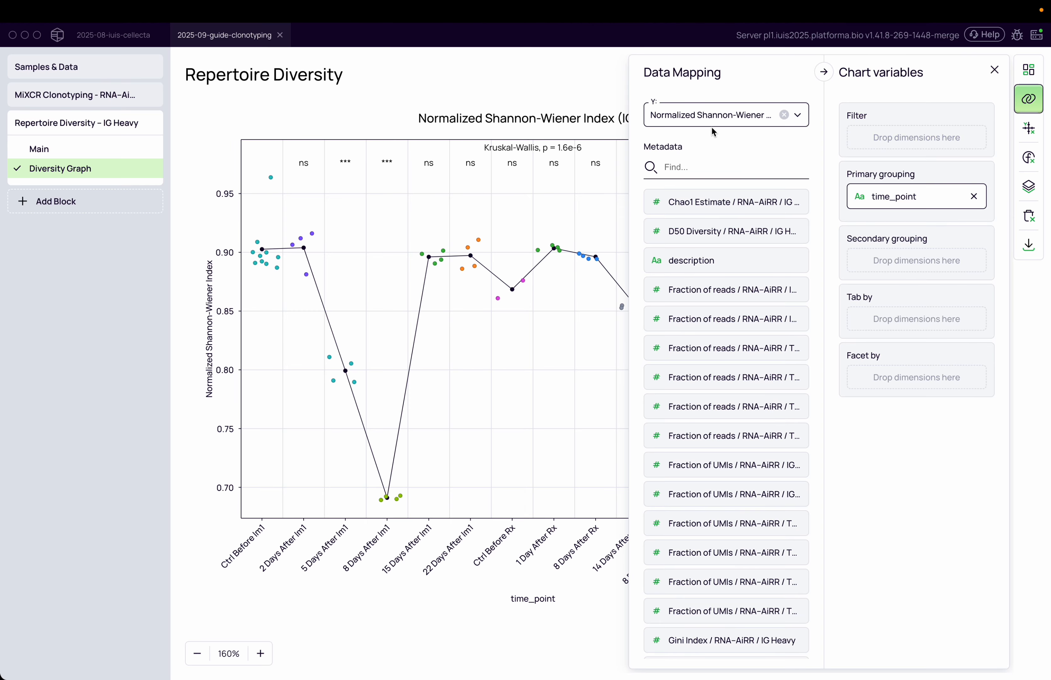
left_click(718, 126)
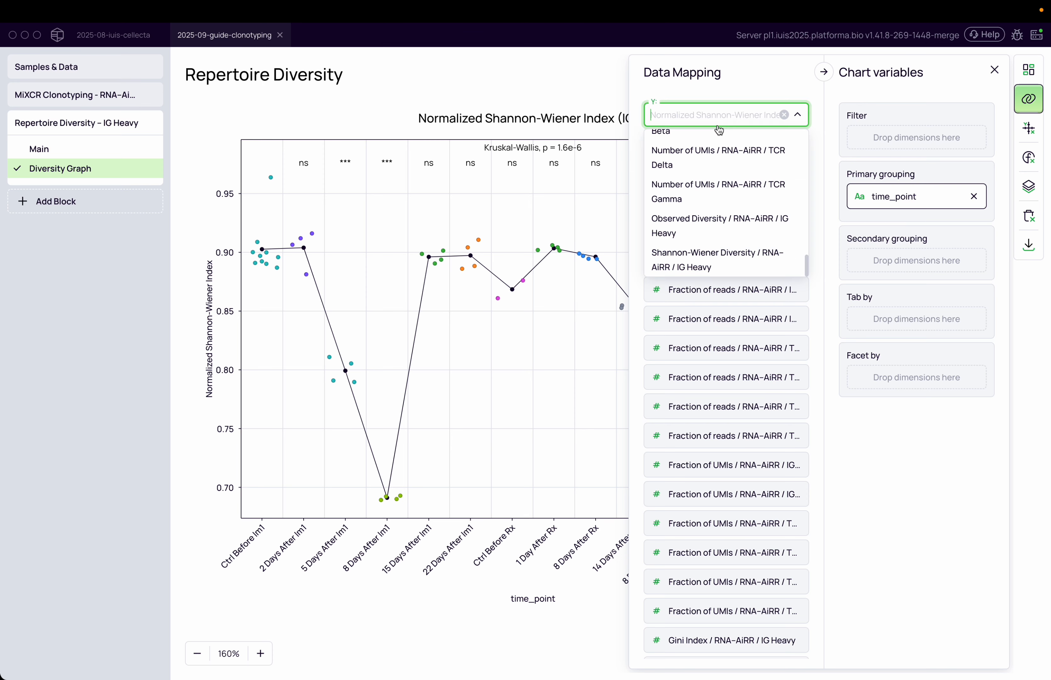
scroll(717, 176, "up", 7)
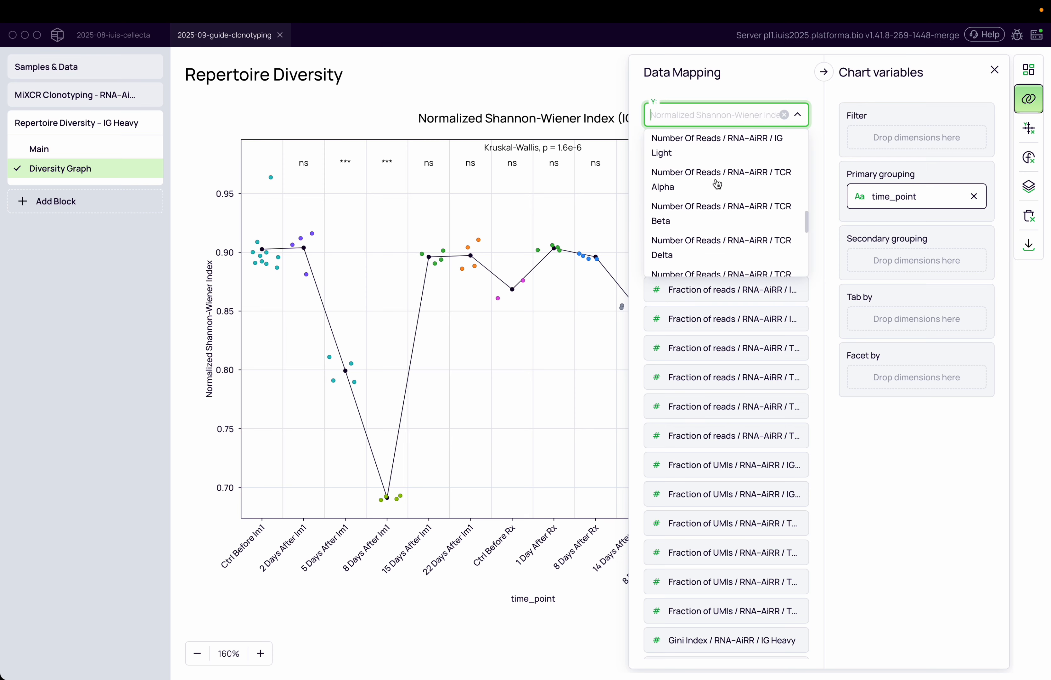
type("ob")
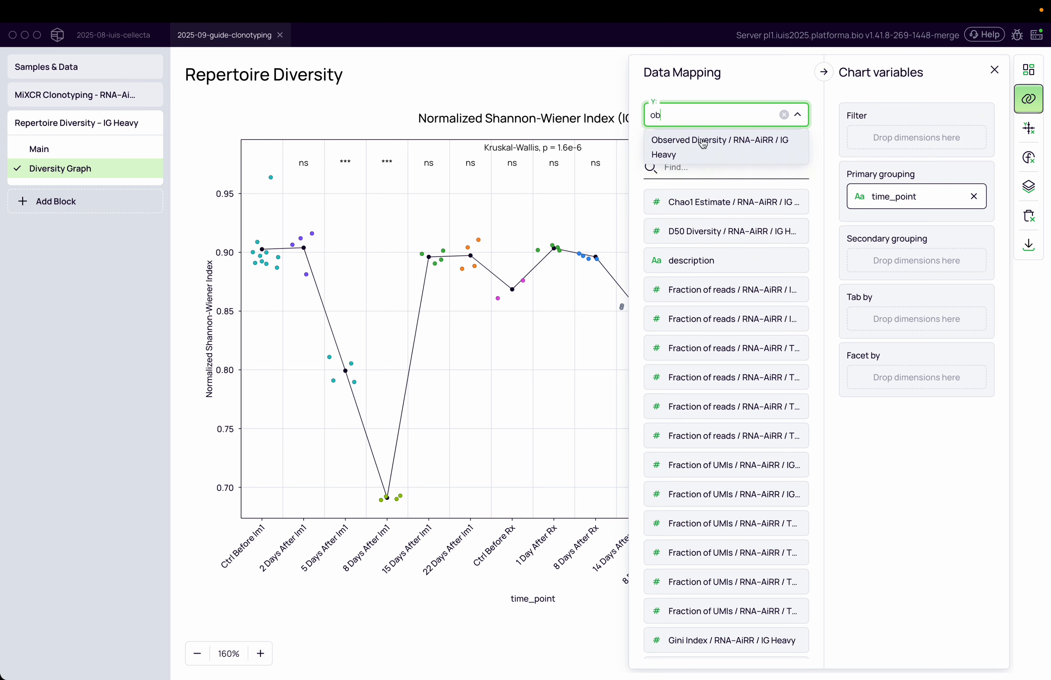
left_click(585, 91)
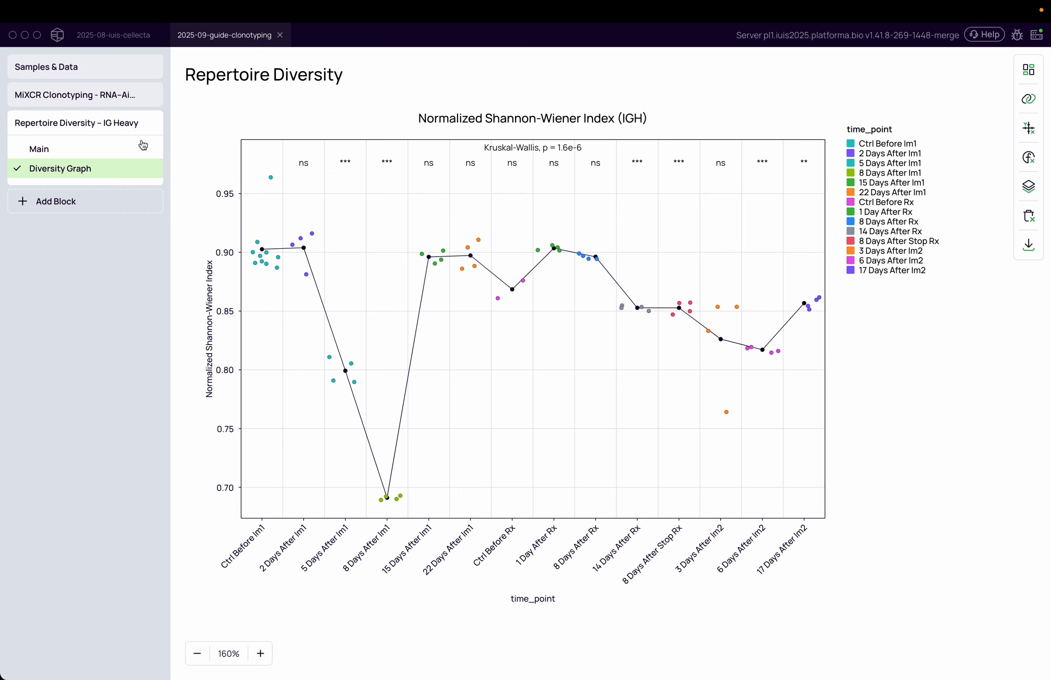
- Review the diversity table and metric settings of the IG Heavy block, and return to the diversity graph
left_click(142, 145)
left_click(988, 70)
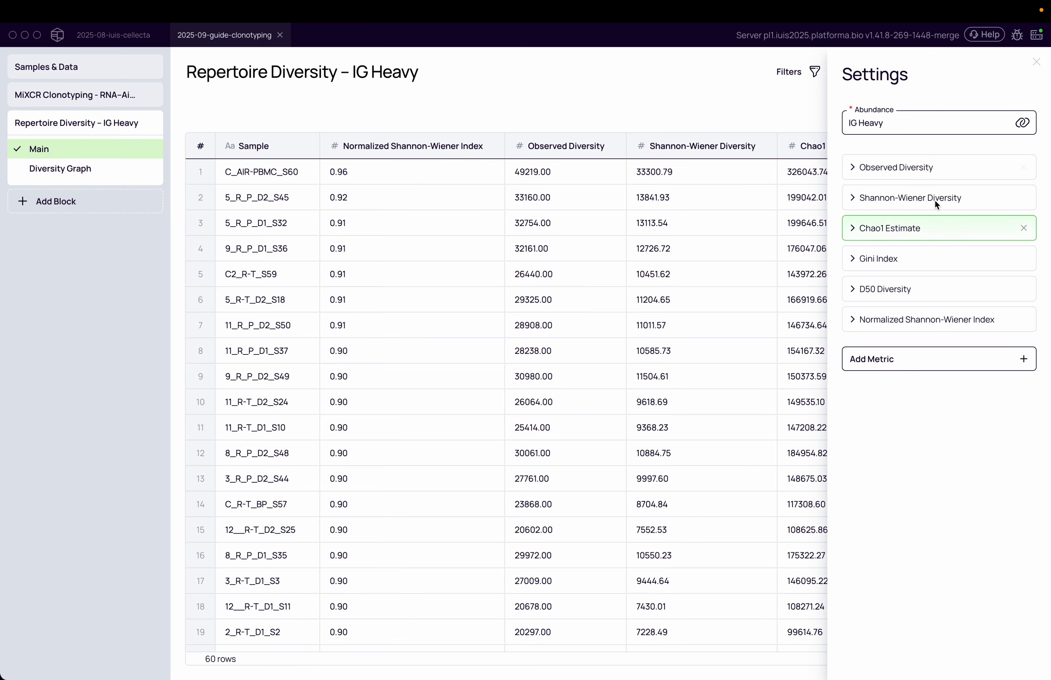
left_click(108, 169)
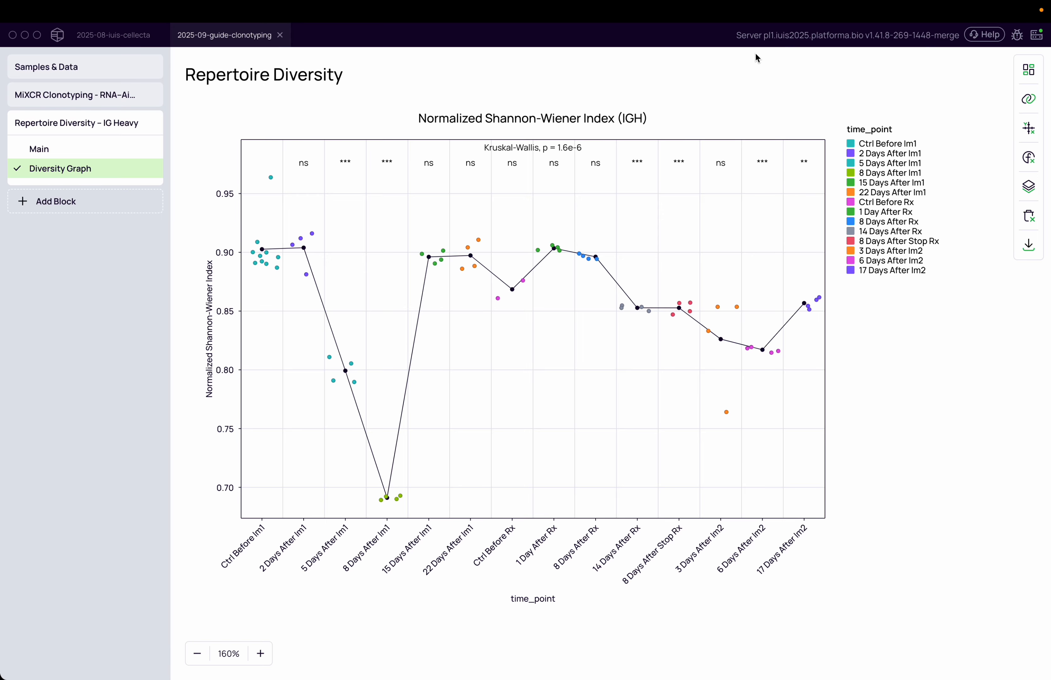
mouse_move(652, 16)
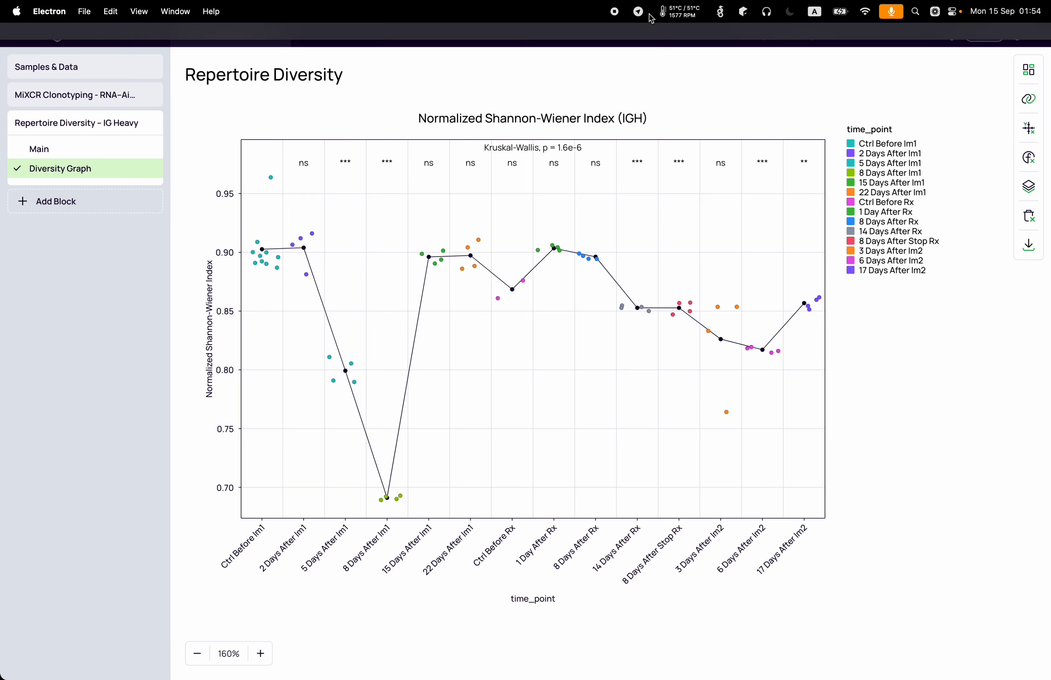